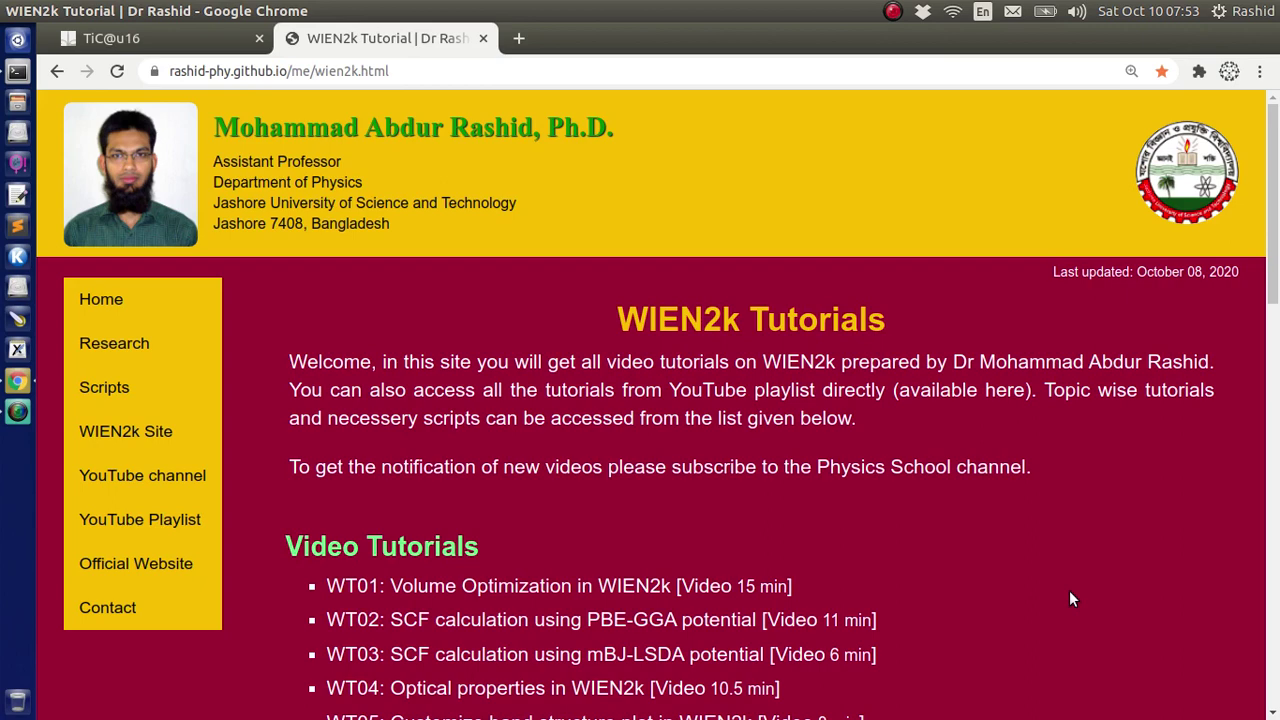
Switch to the TiC@u16 w2web session and select its TiC working directory path
left_click(171, 40)
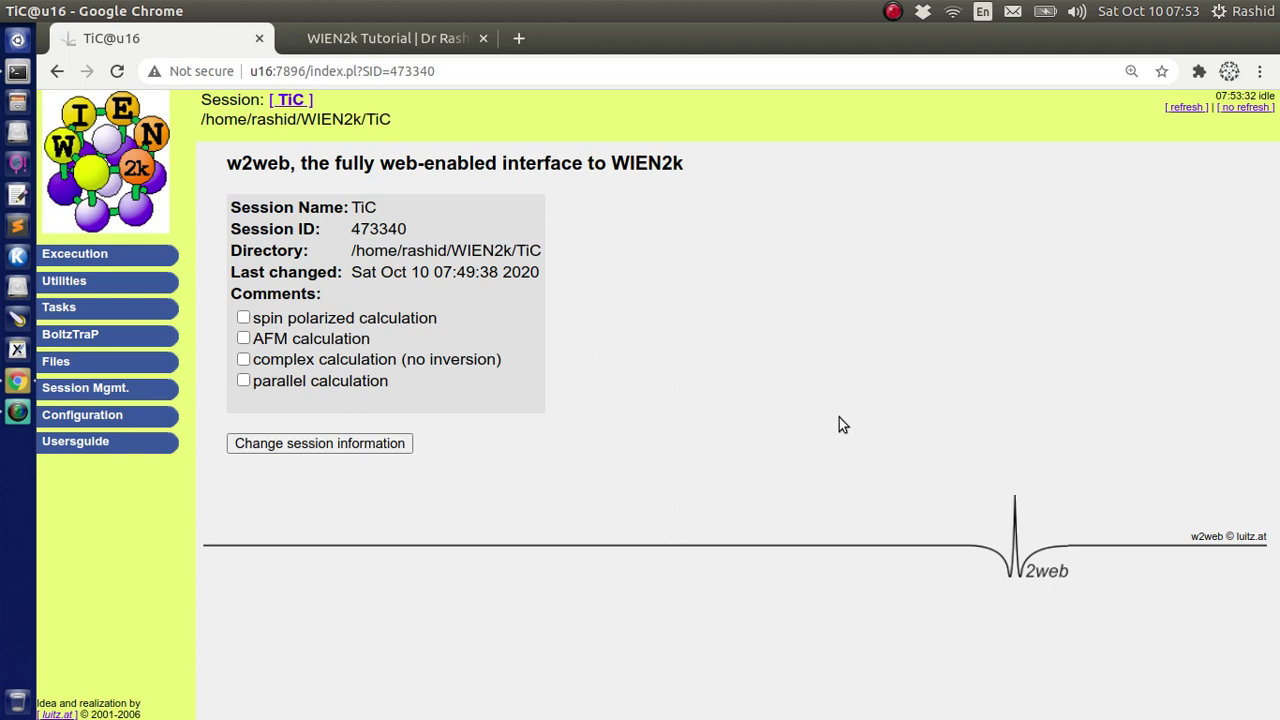
left_click_drag(391, 127, 202, 121)
key("ctrl+c")
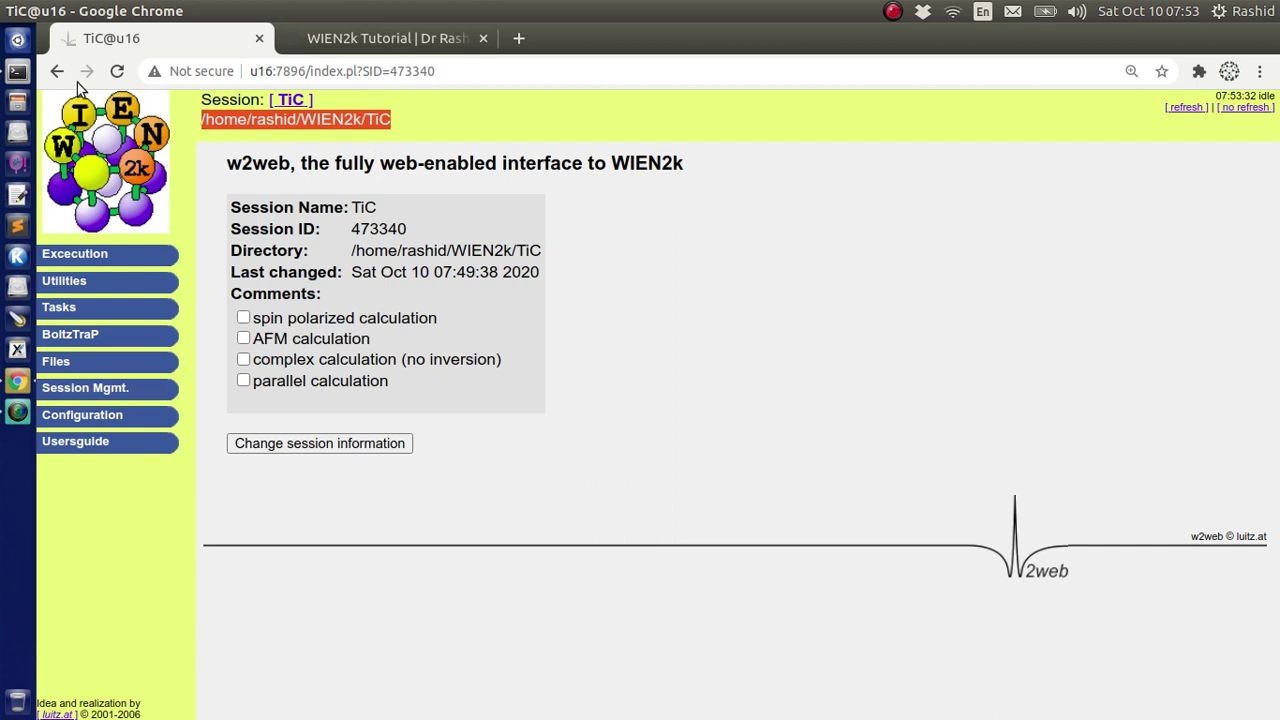
In a new terminal, cd into the TiC session folder and list its contents
left_click(18, 76)
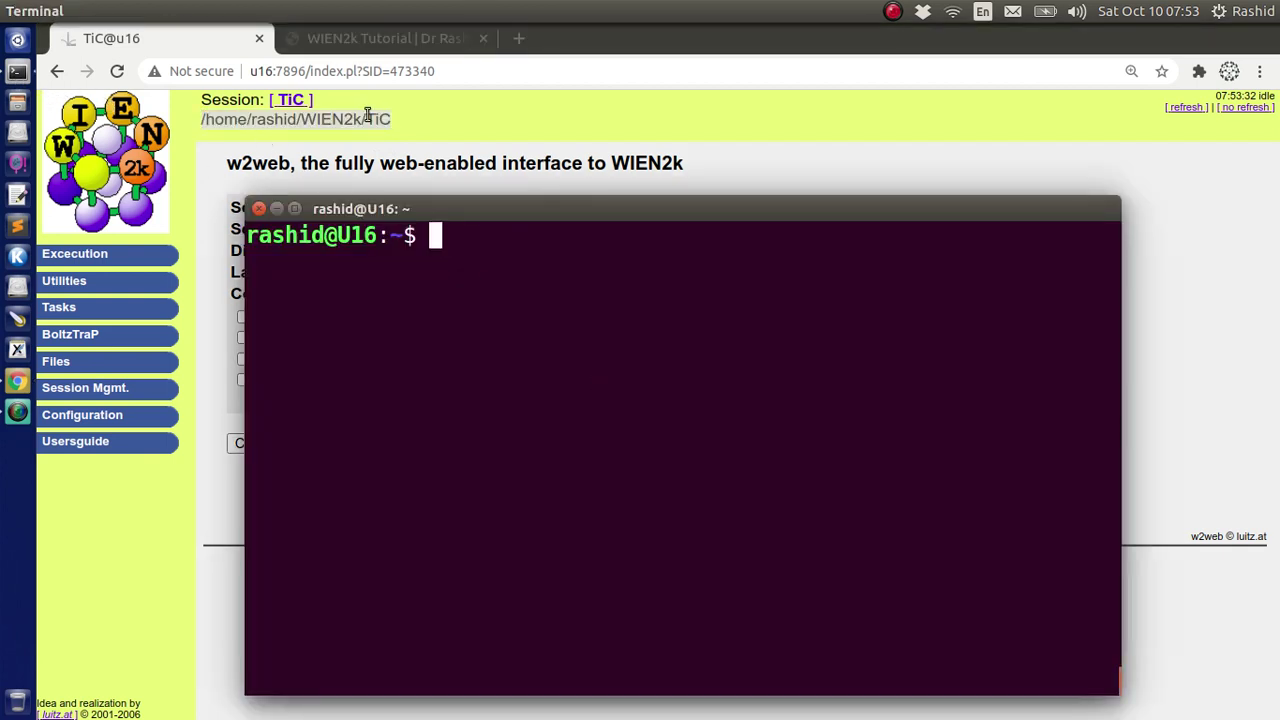
type("cd")
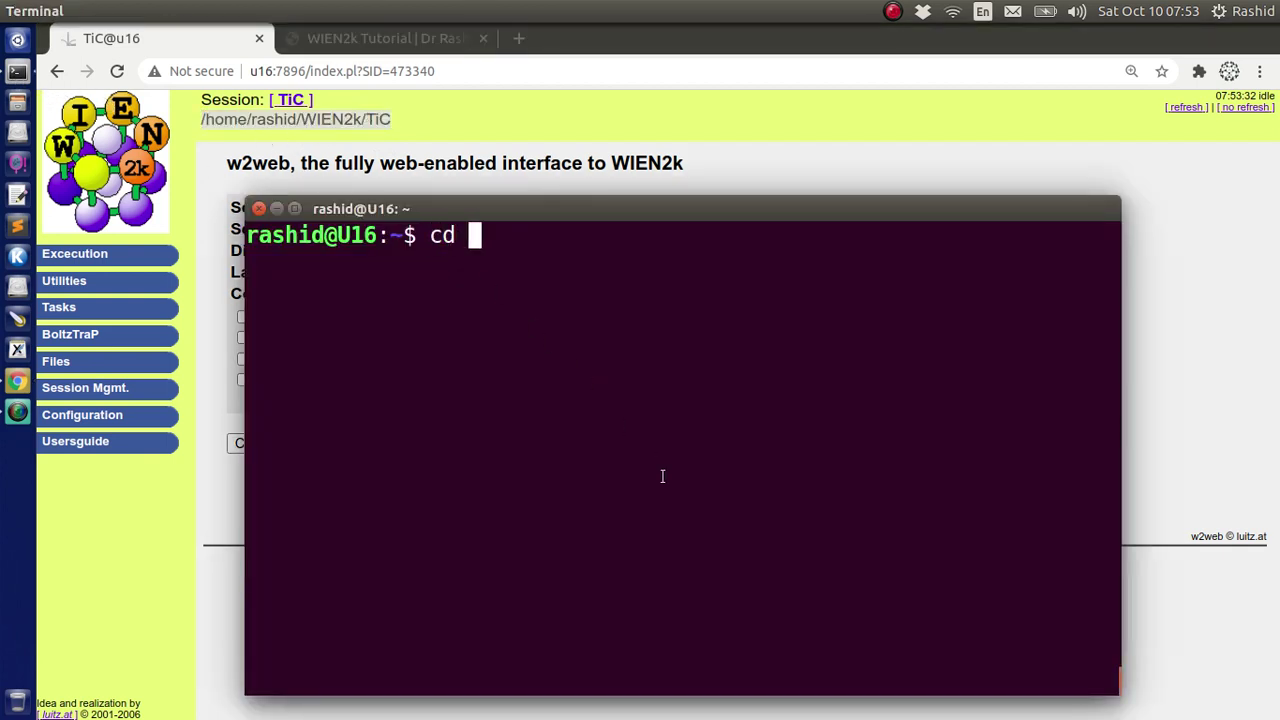
middle_click(663, 476)
key("Return")
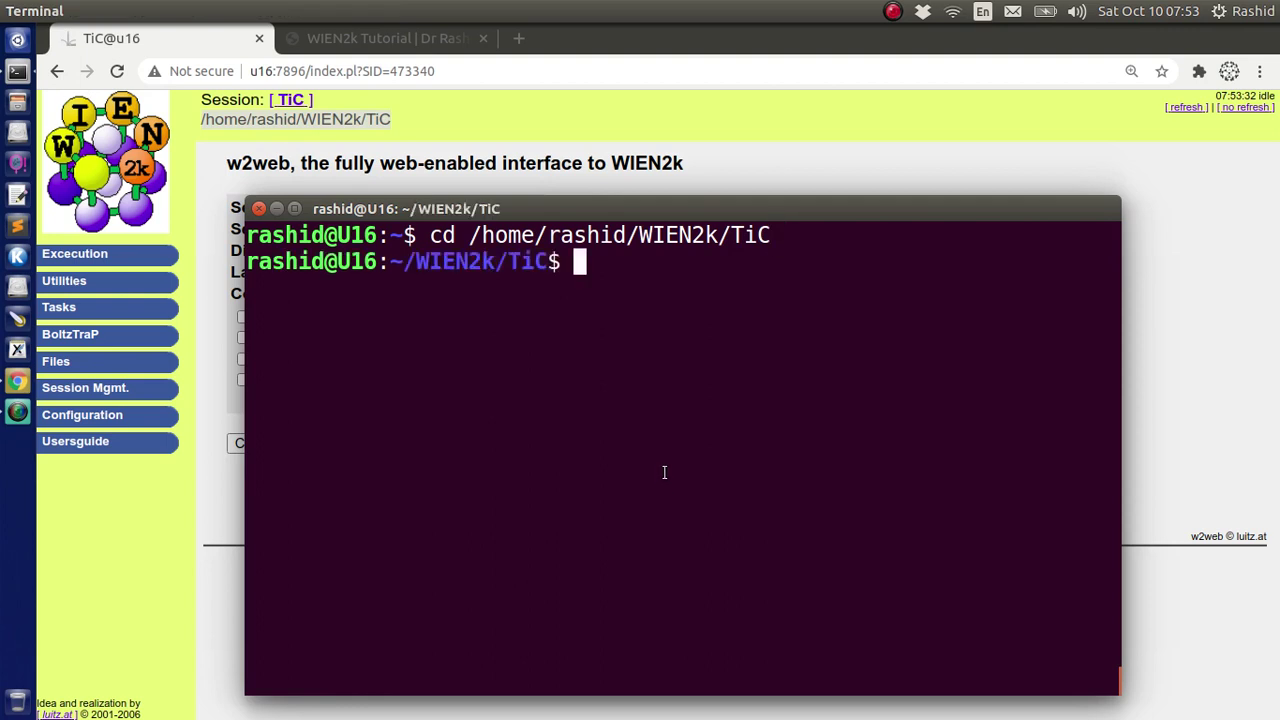
type("ls")
key("Return")
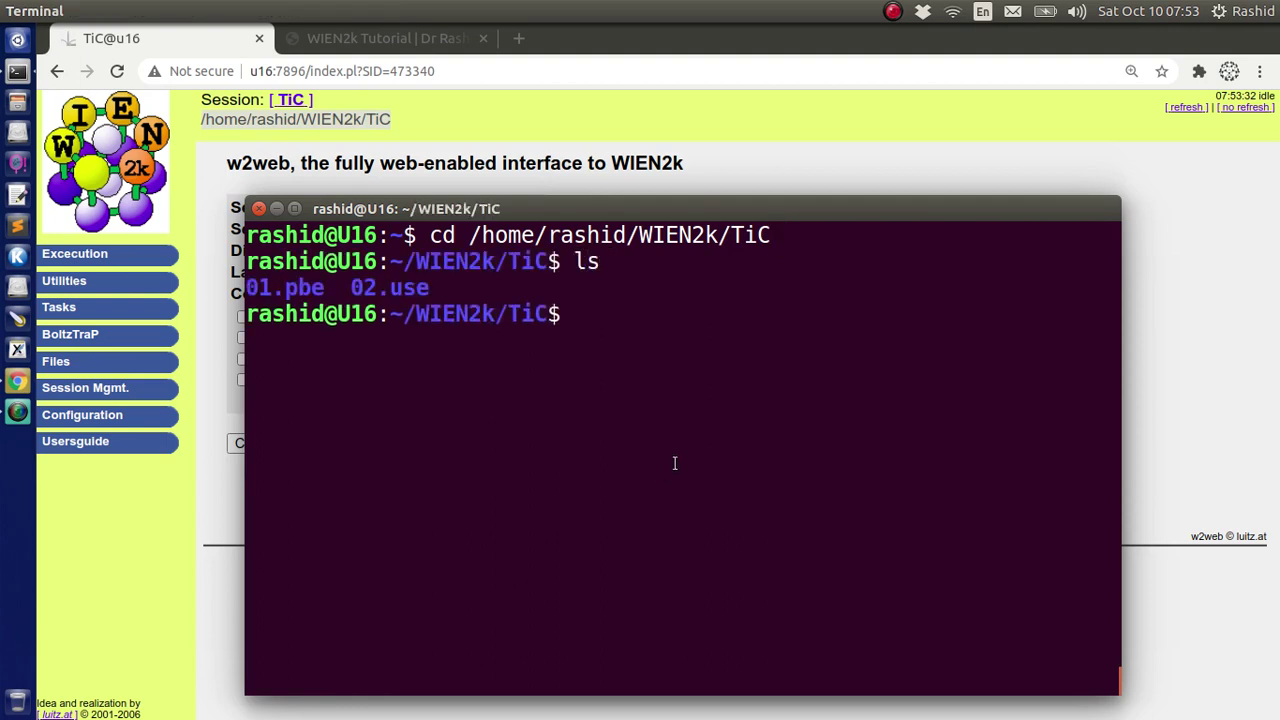
left_click_drag(326, 291, 253, 290)
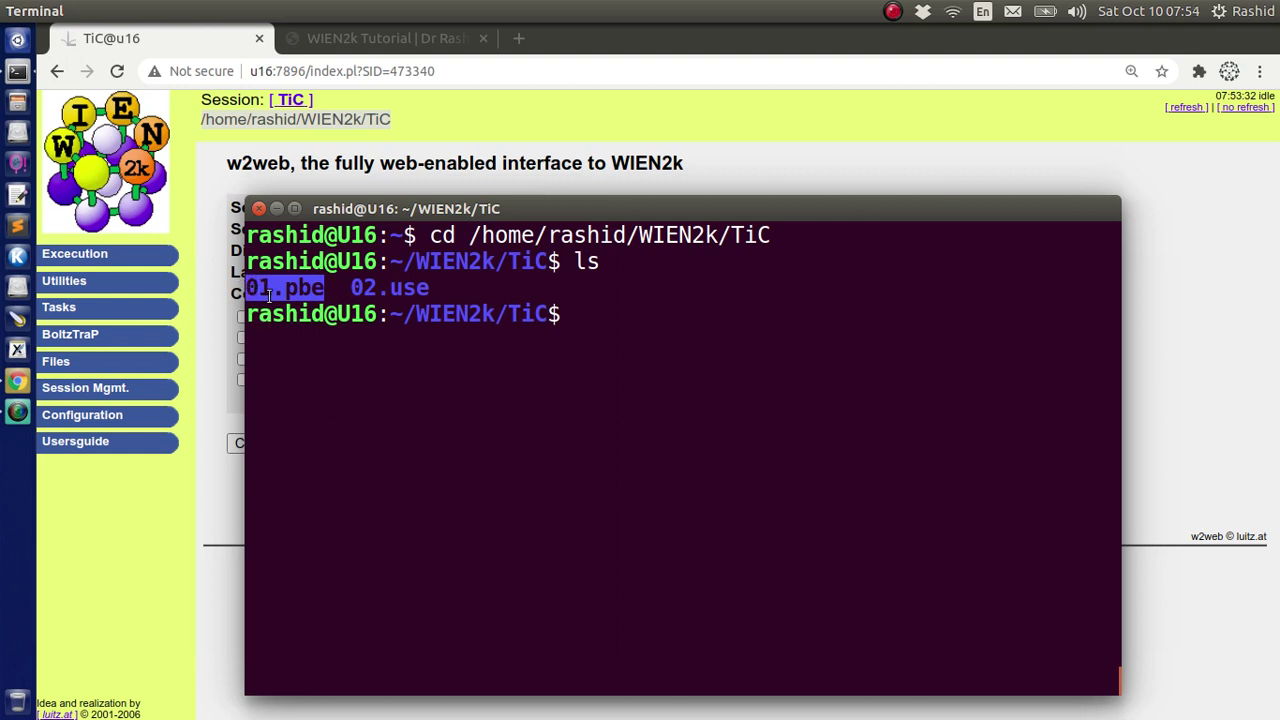
left_click(287, 297)
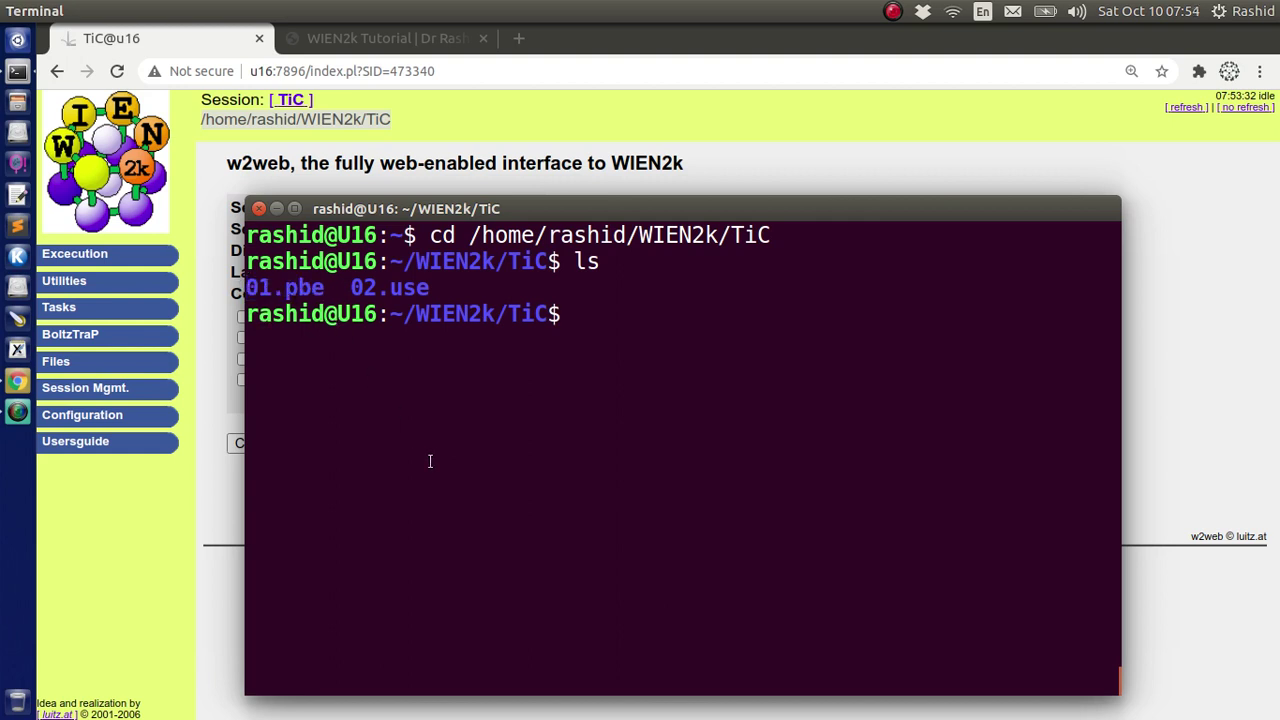
Copy all 01.pbe files into the folder with 'cp 01.pbe/* .' and list them
type("cp 01.pbe/* .")
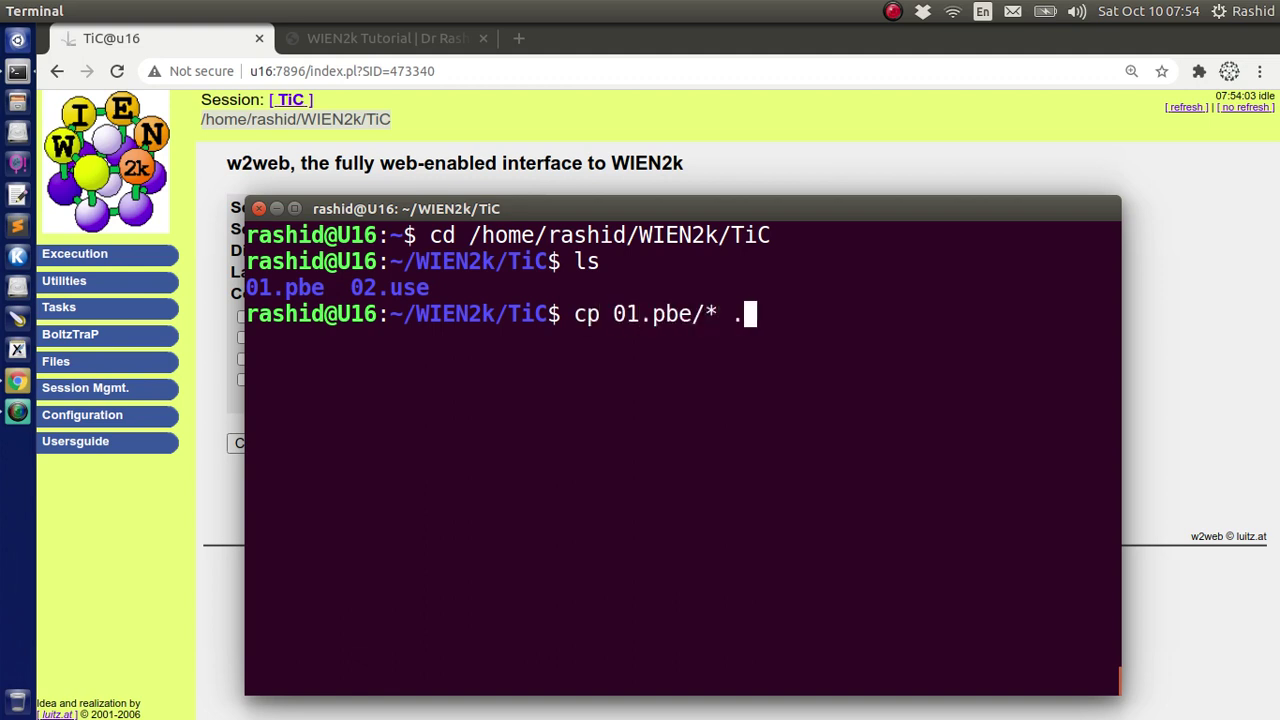
key("Return")
type("ls")
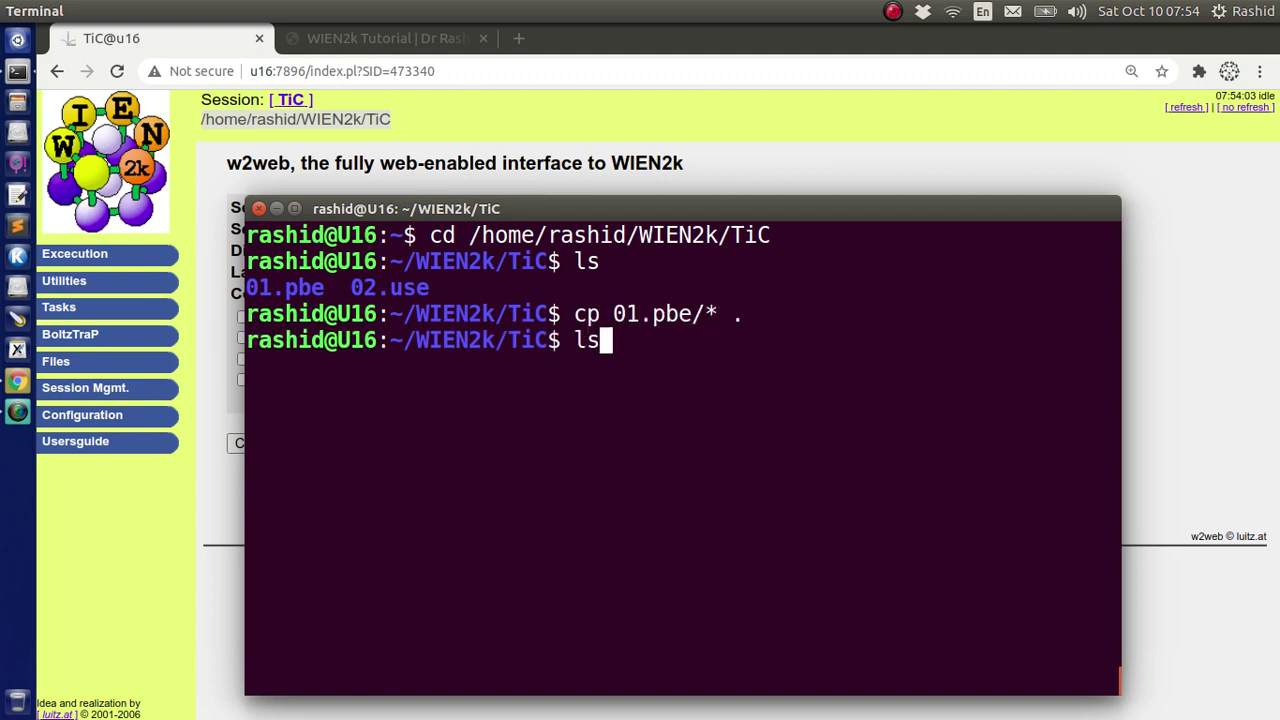
key("Return")
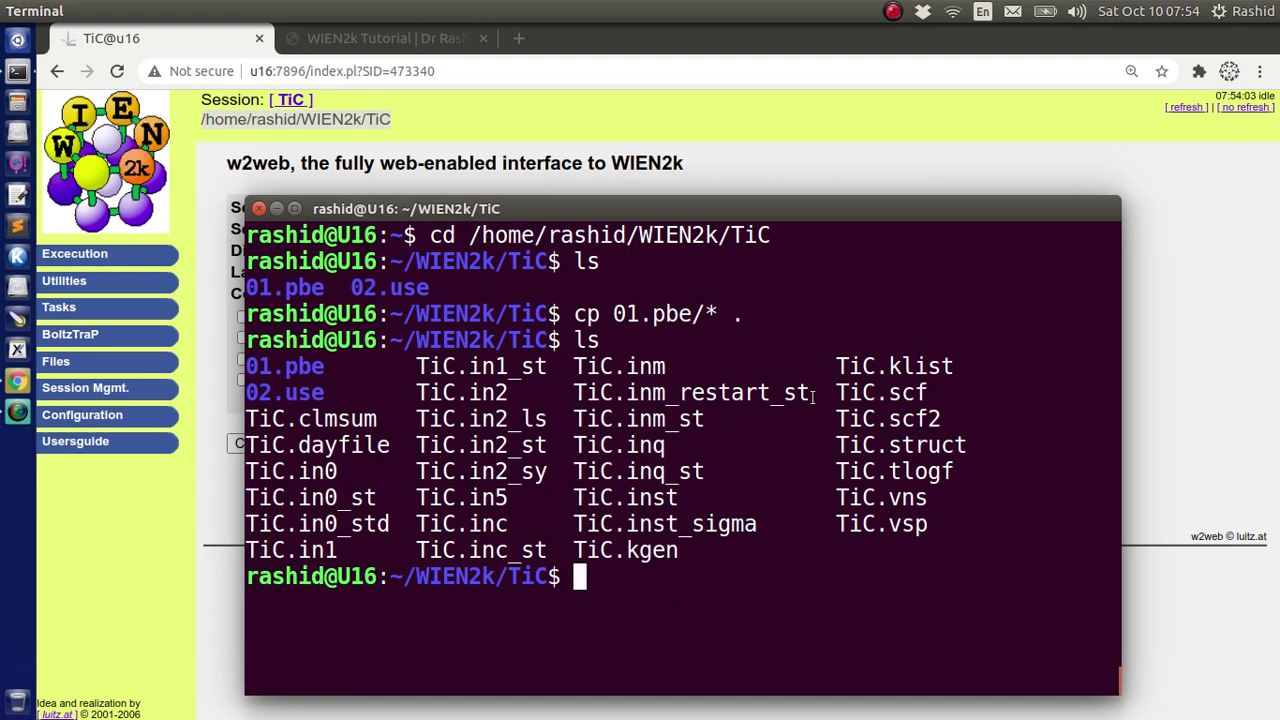
left_click_drag(833, 390, 918, 392)
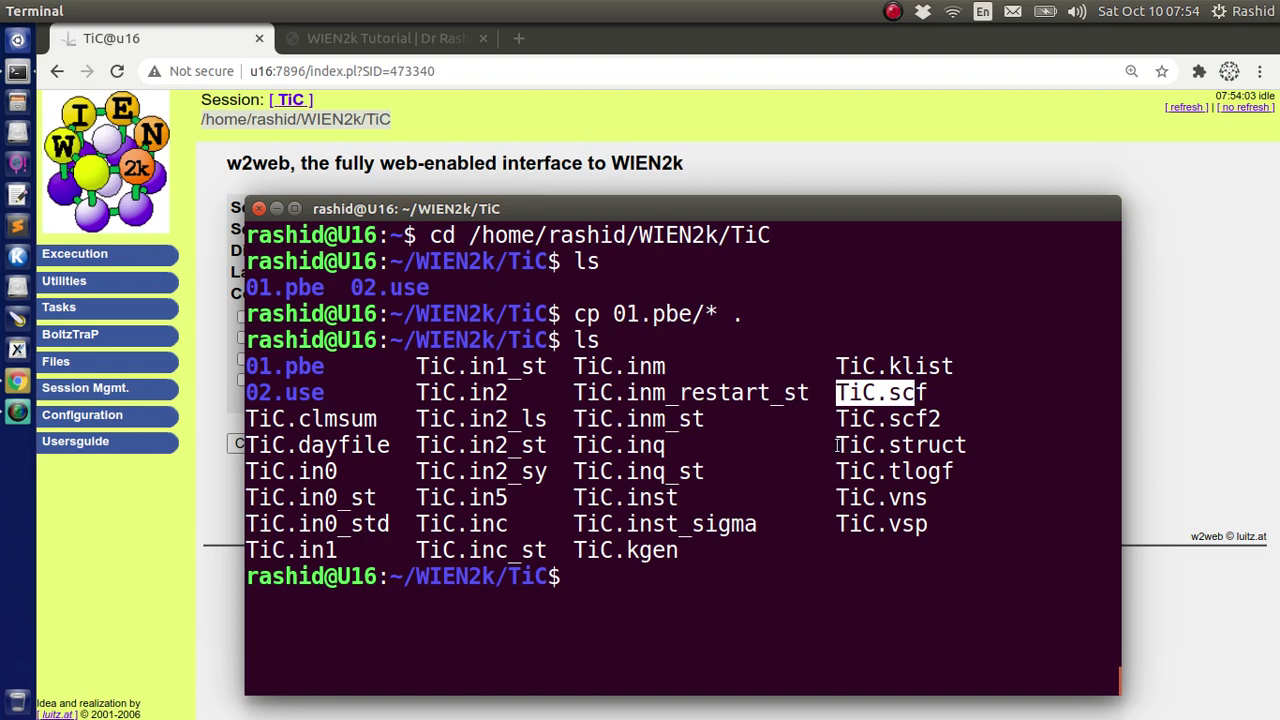
left_click_drag(830, 445, 966, 450)
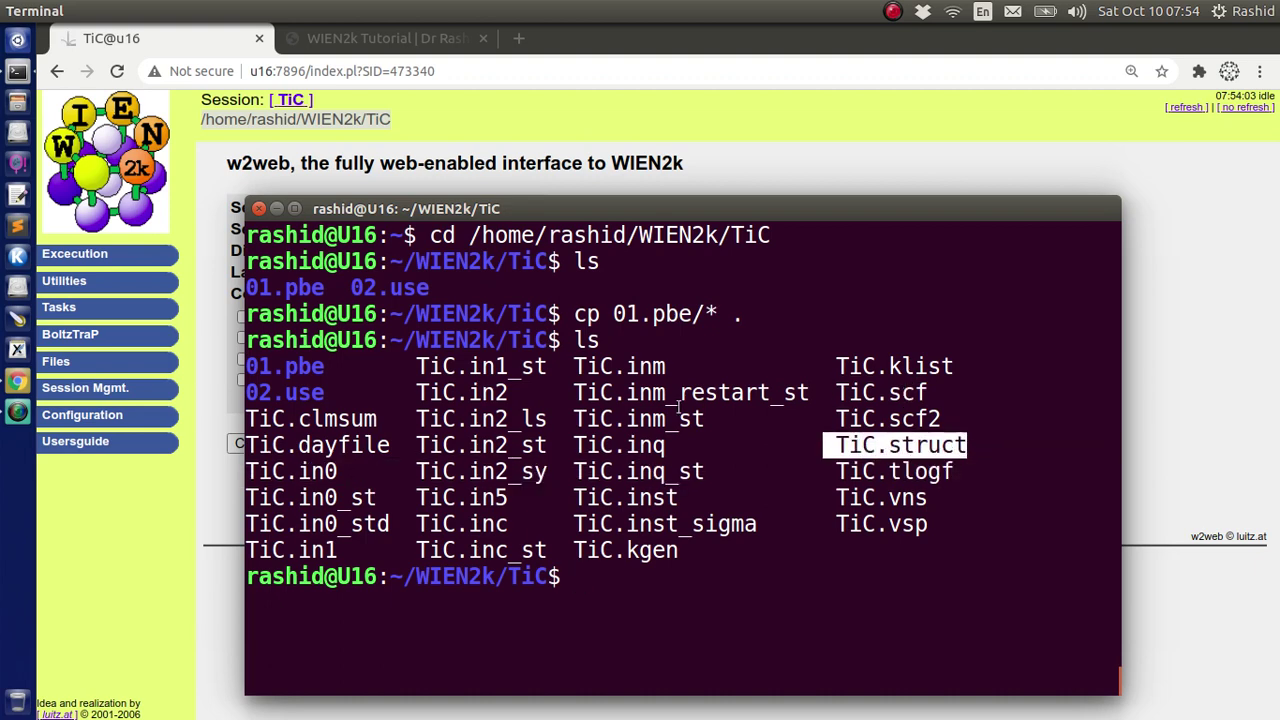
View the TiC structure in XCrySDen from Execution, quit it, and expand w2web's Utilities tasks
left_click(85, 260)
left_click(92, 300)
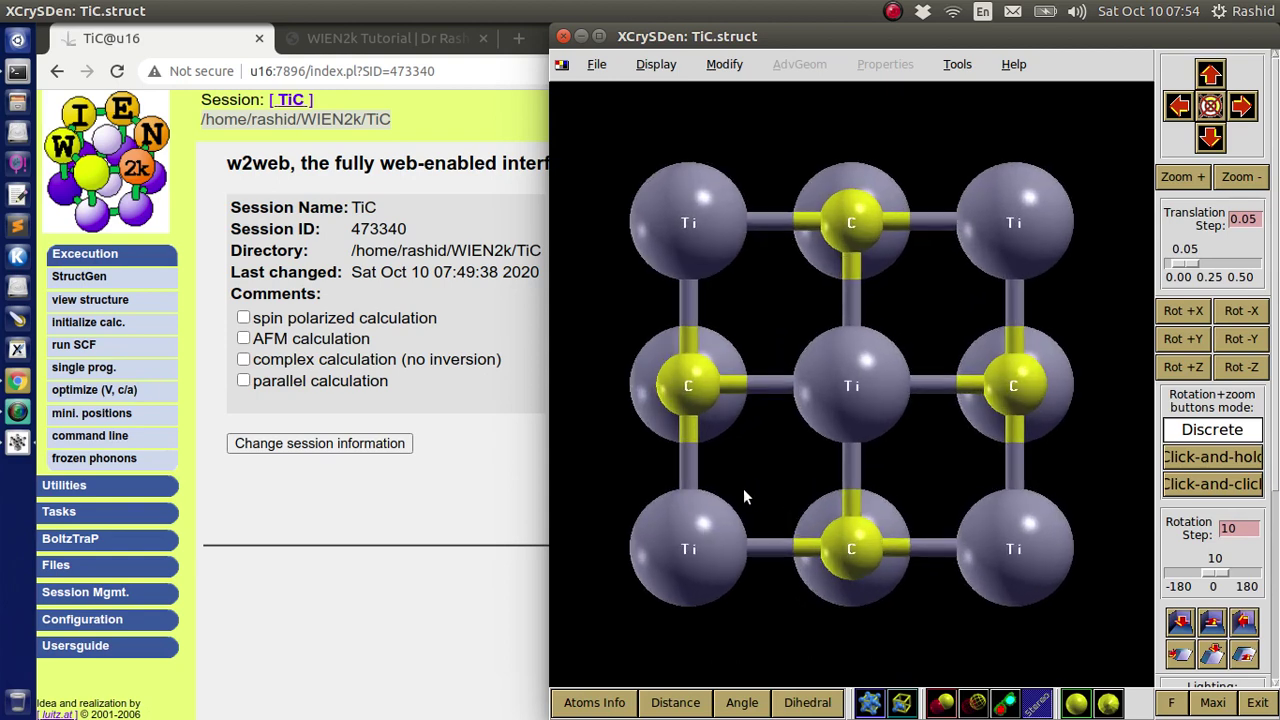
key("ctrl+q")
key("Return")
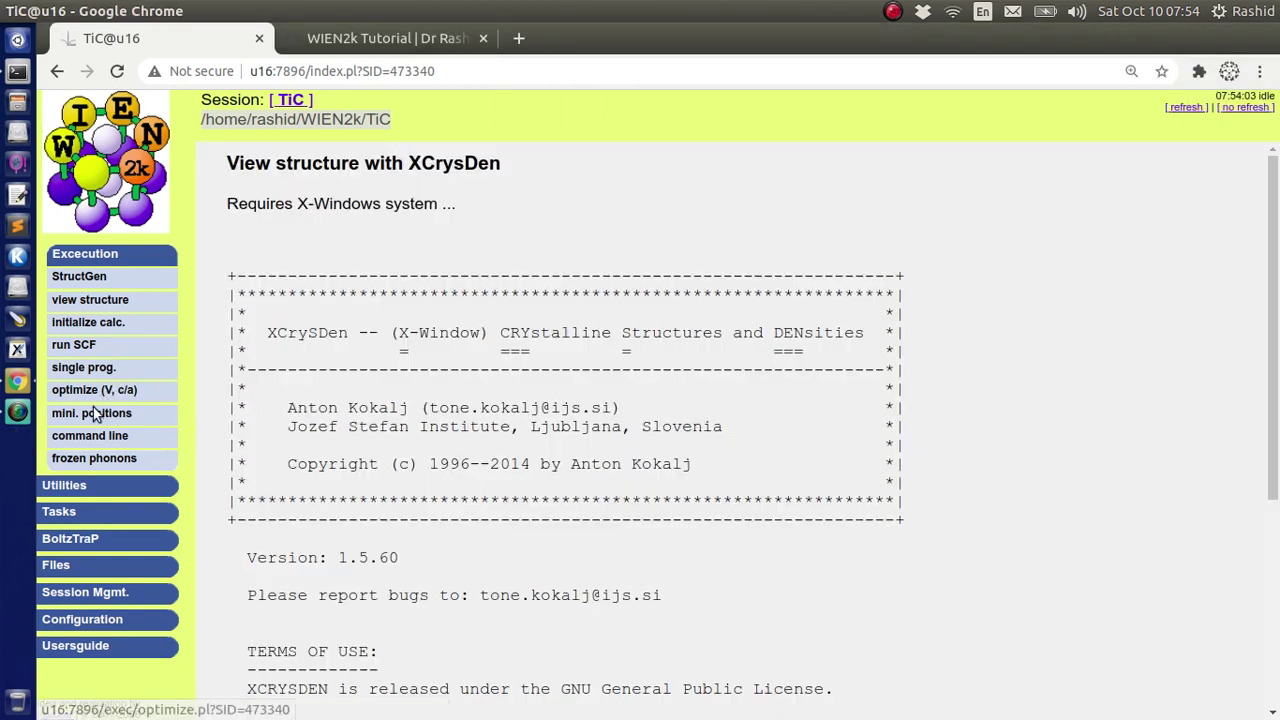
left_click(58, 513)
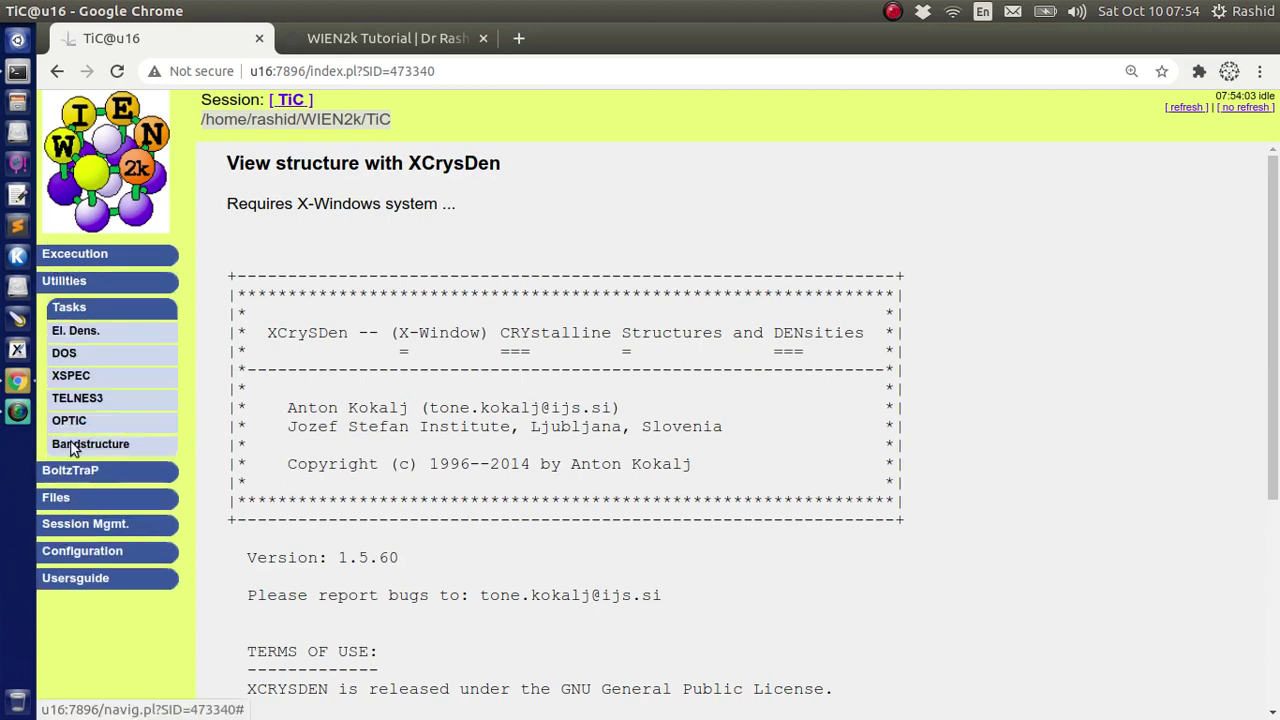
left_click(78, 338)
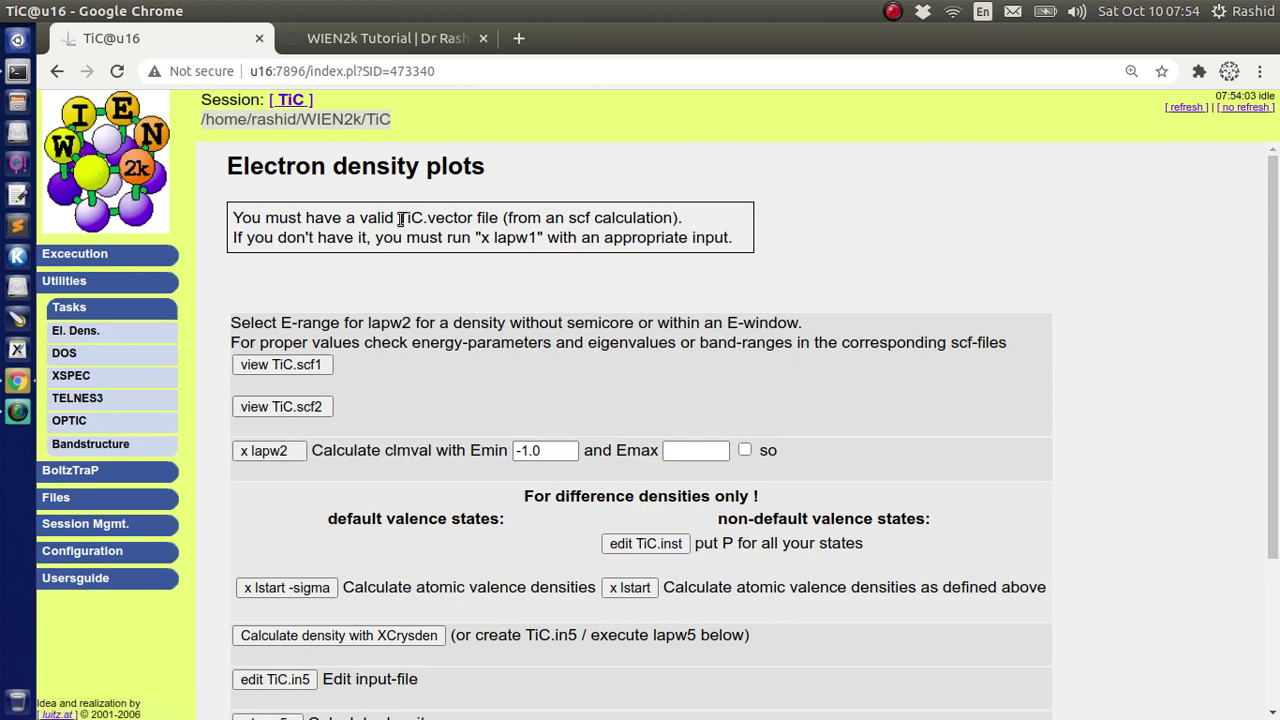
left_click_drag(400, 218, 467, 222)
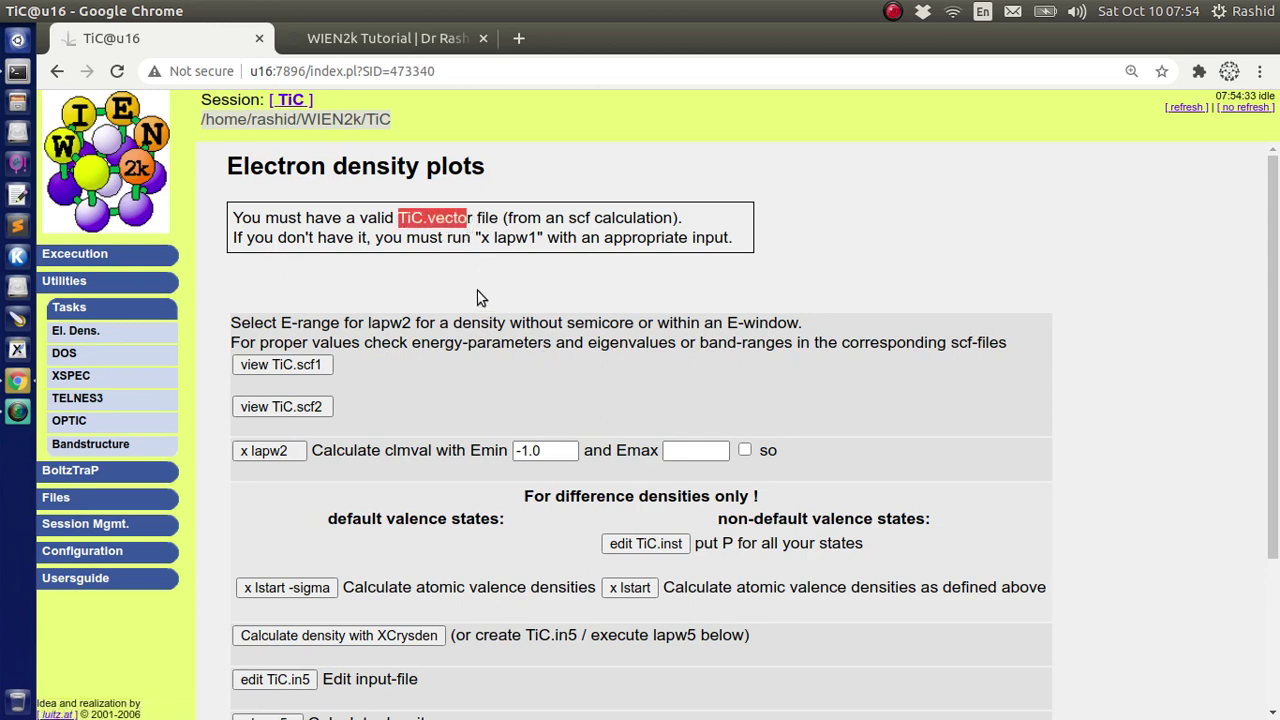
key("alt+Tab")
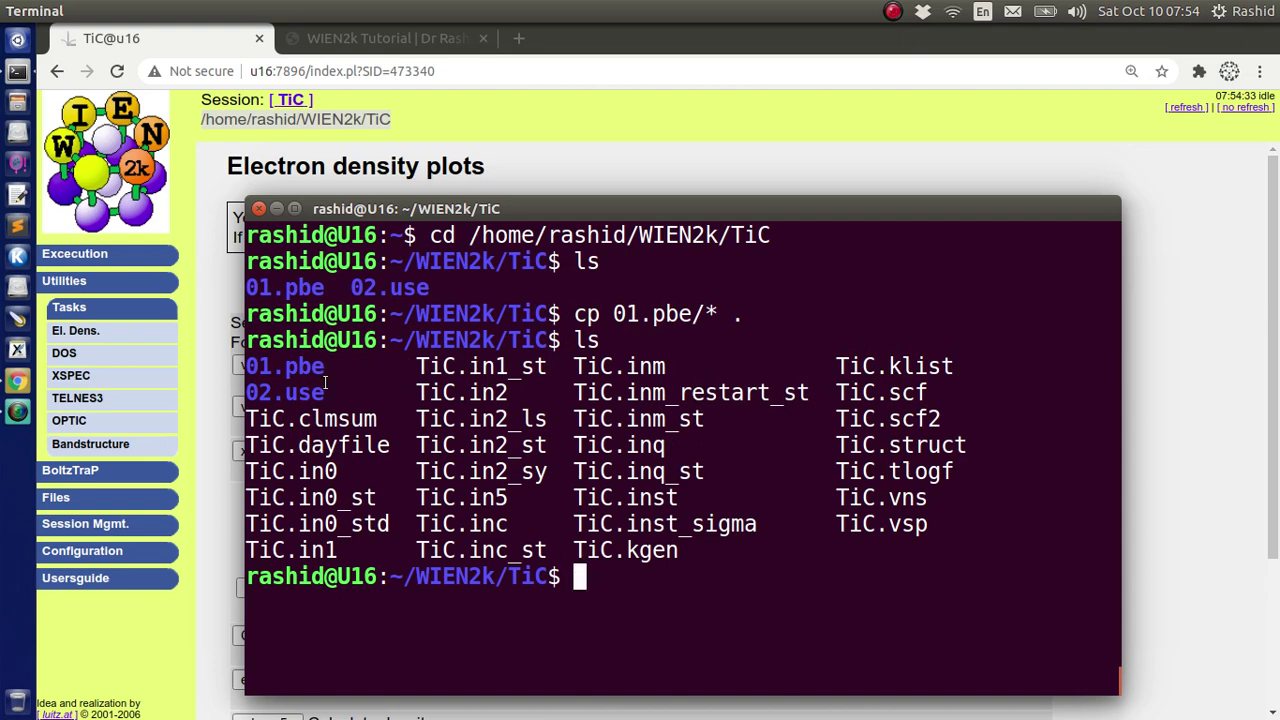
key("alt+Tab")
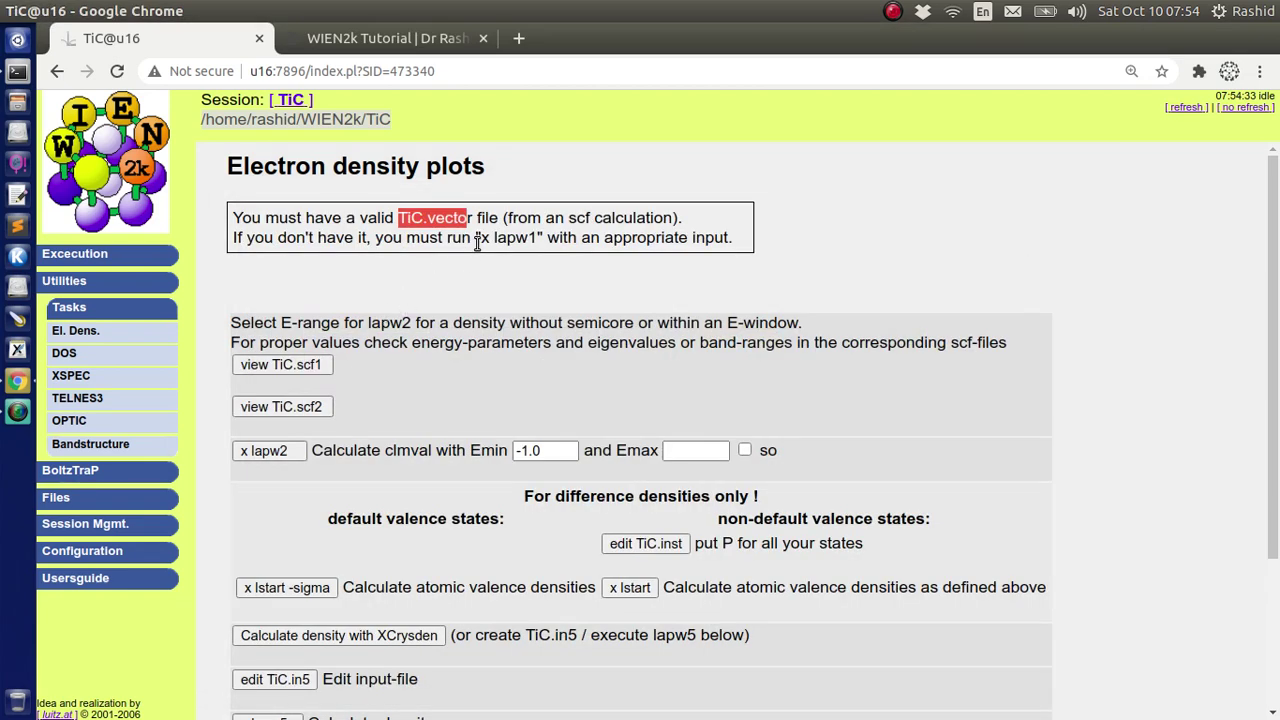
left_click_drag(481, 240, 537, 243)
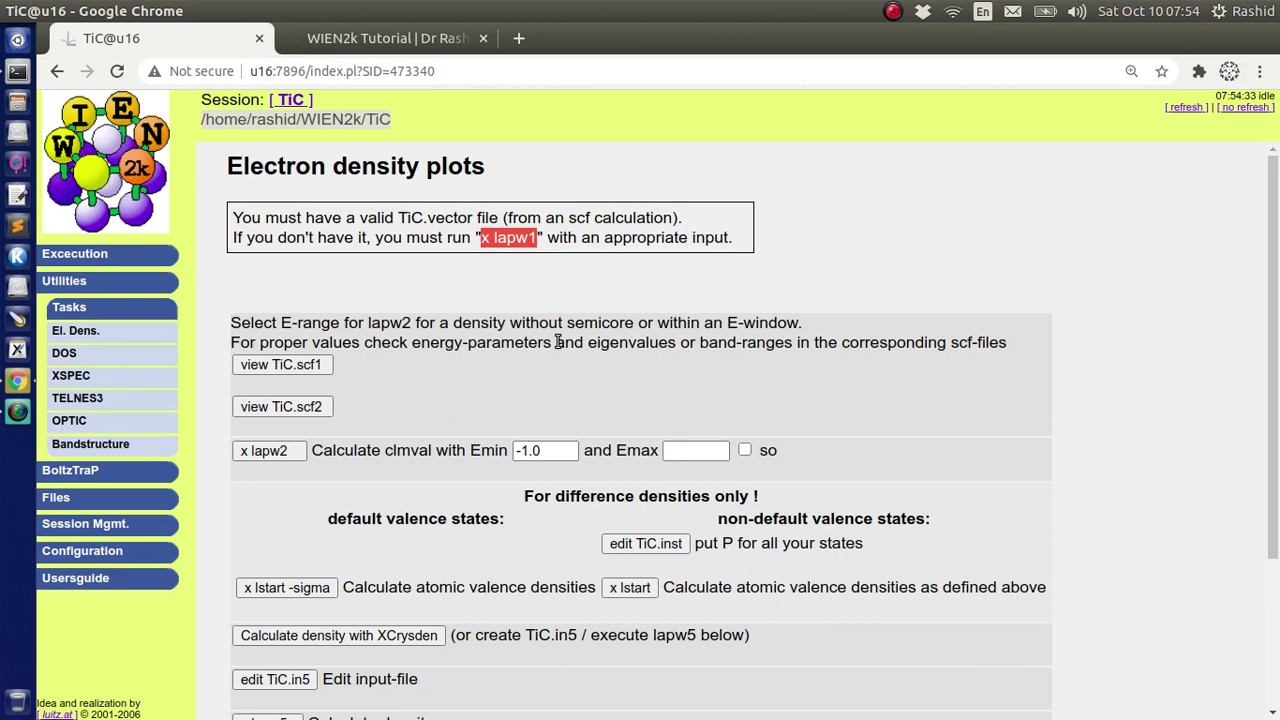
Run 'x lapw1' in the TiC folder, confirm TiC.vector appears, and return to Chrome
key("alt+Tab")
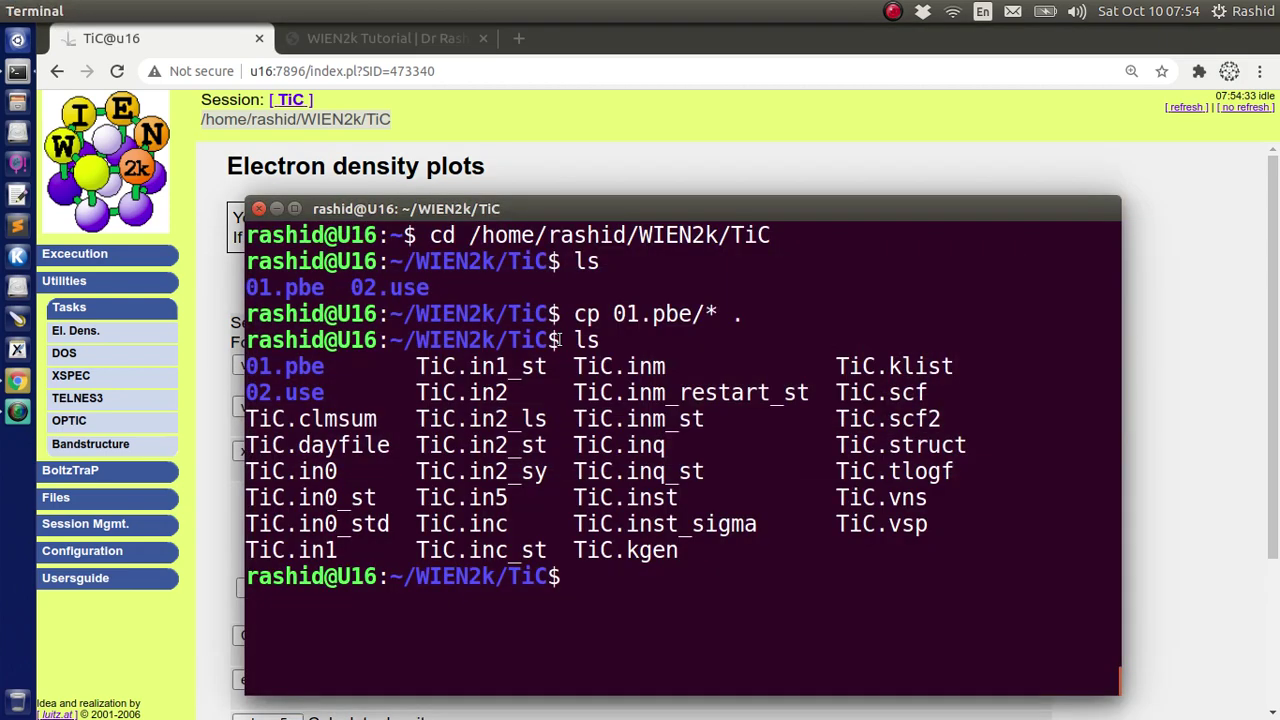
type("x lapw1")
key("Return")
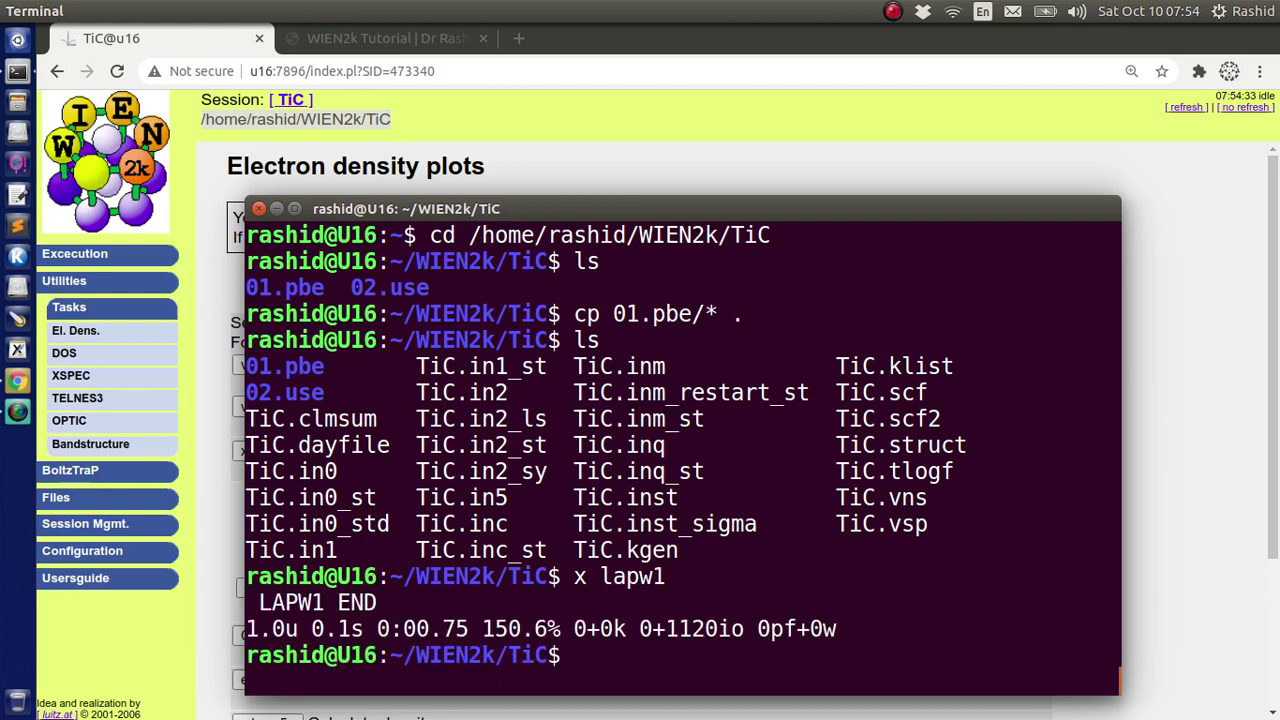
type("ls")
key("Return")
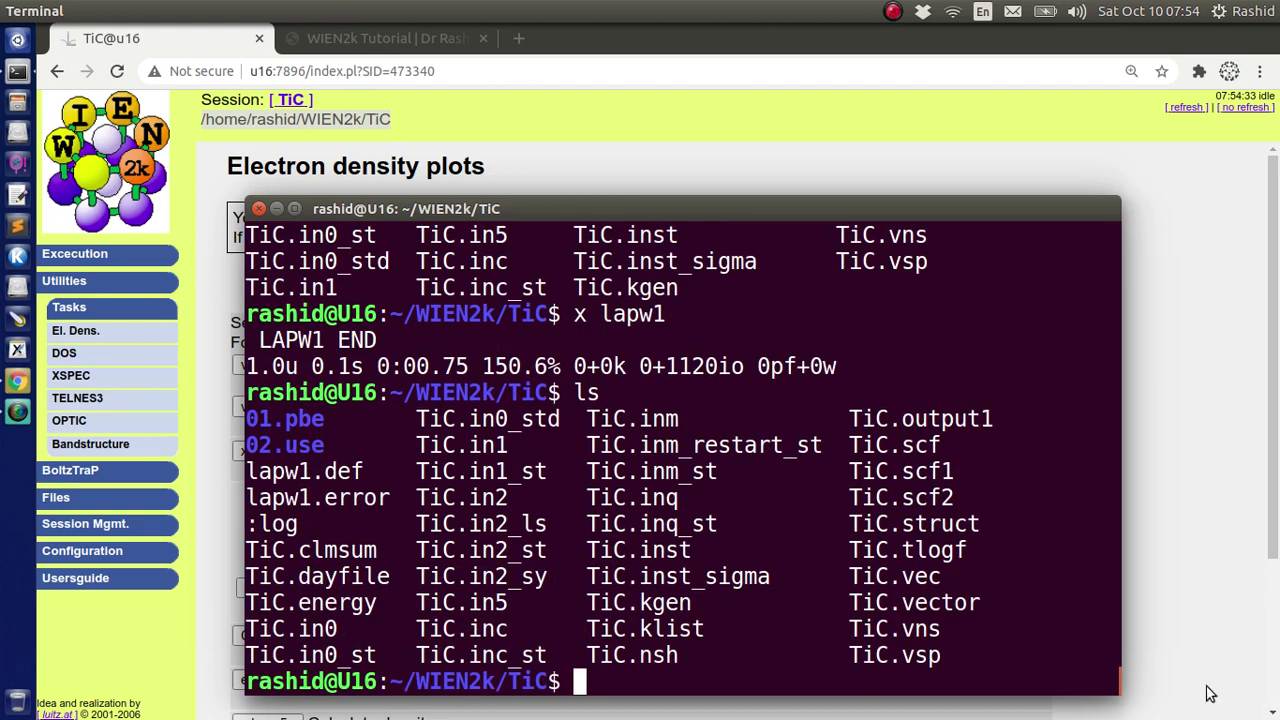
left_click_drag(889, 602, 990, 610)
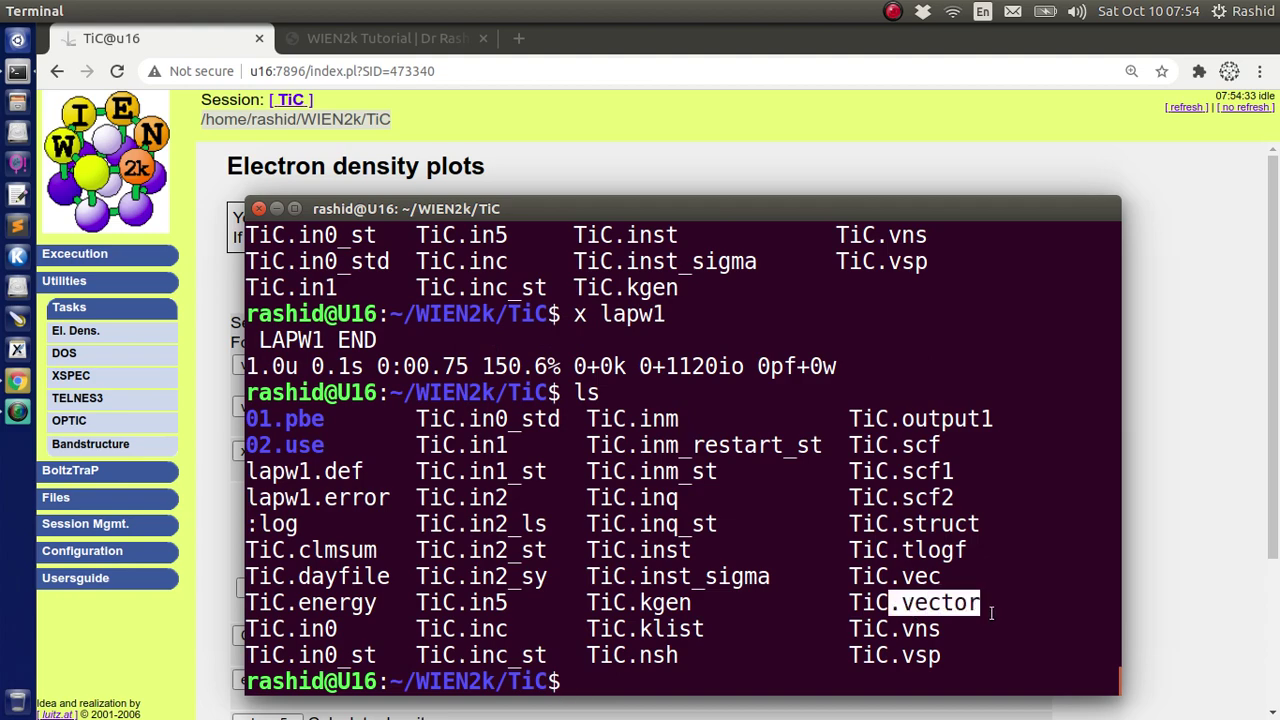
key("alt+Tab")
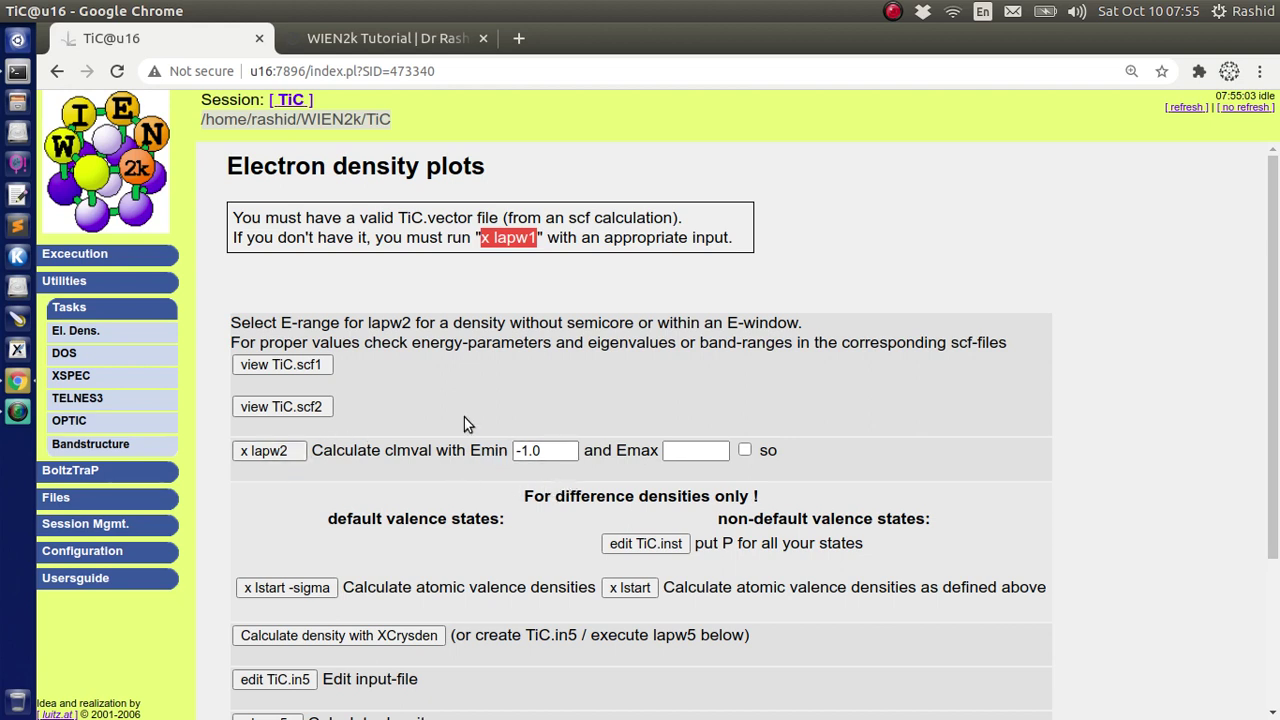
Run x lapw2 with Emin -1.0, continue to electron density, and start 'Calculate density with XCrysden'
left_click(270, 451)
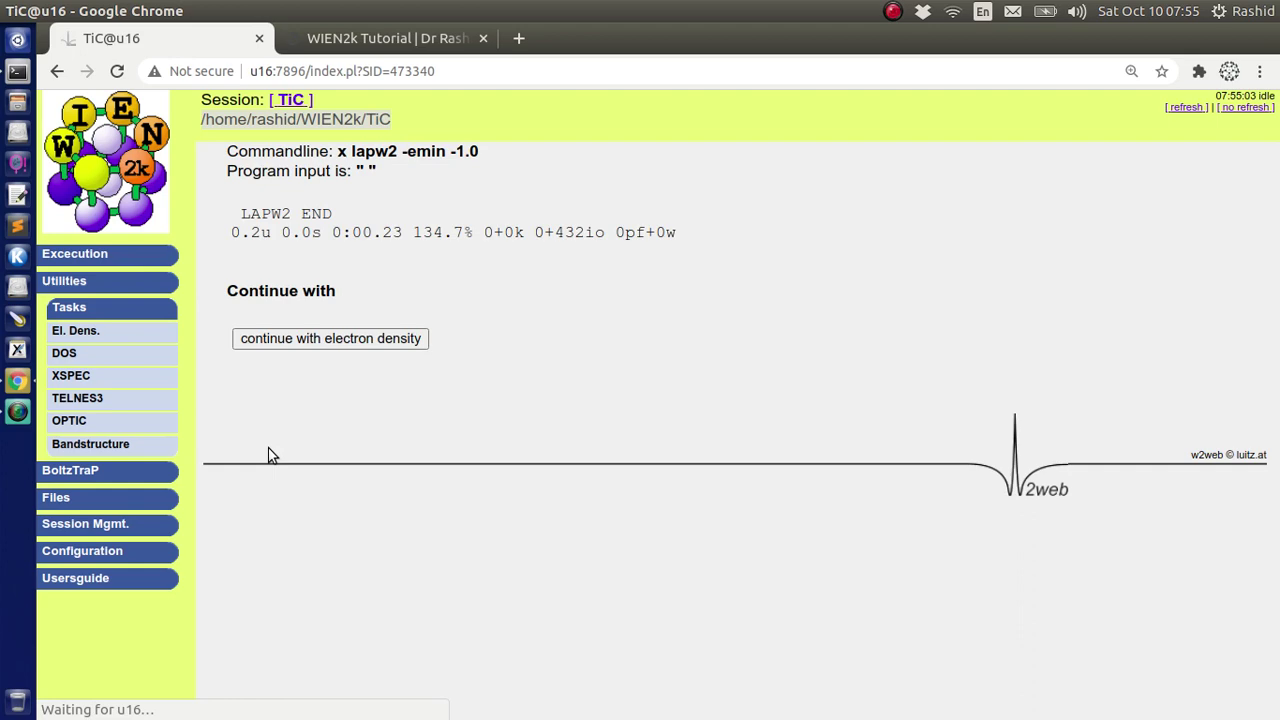
left_click(296, 340)
scroll(392, 442, "down", 4)
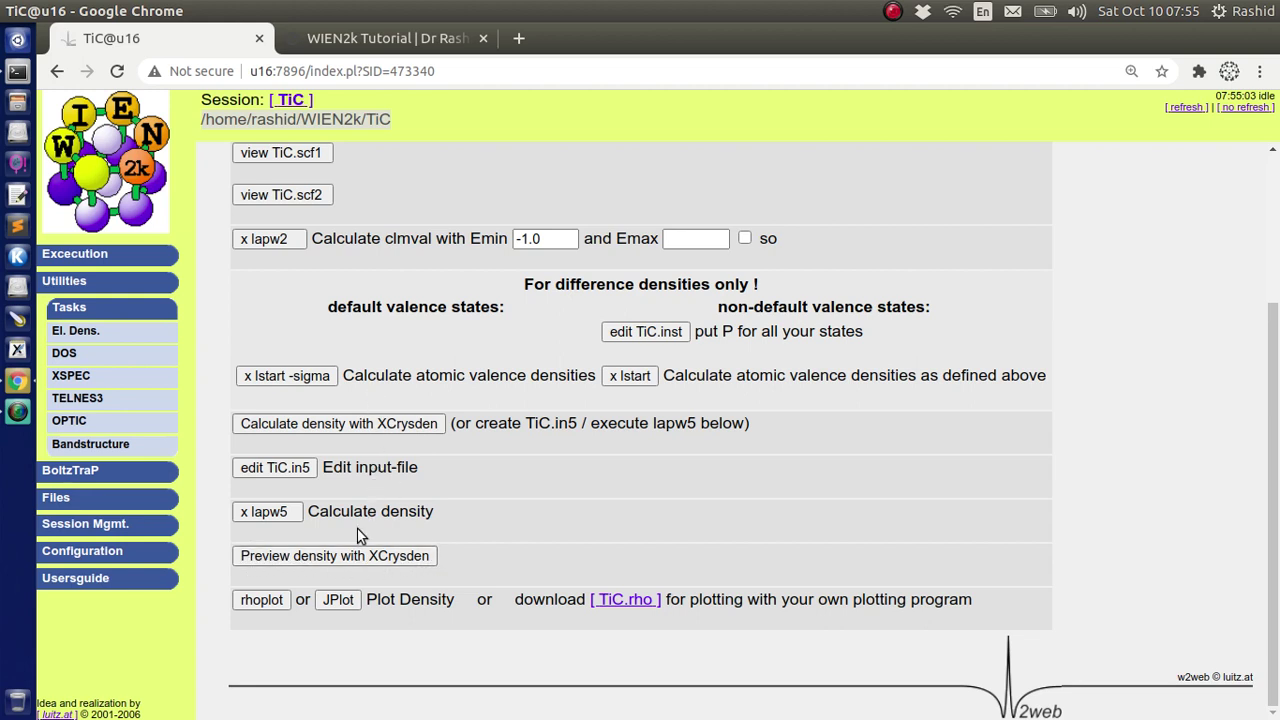
left_click(289, 427)
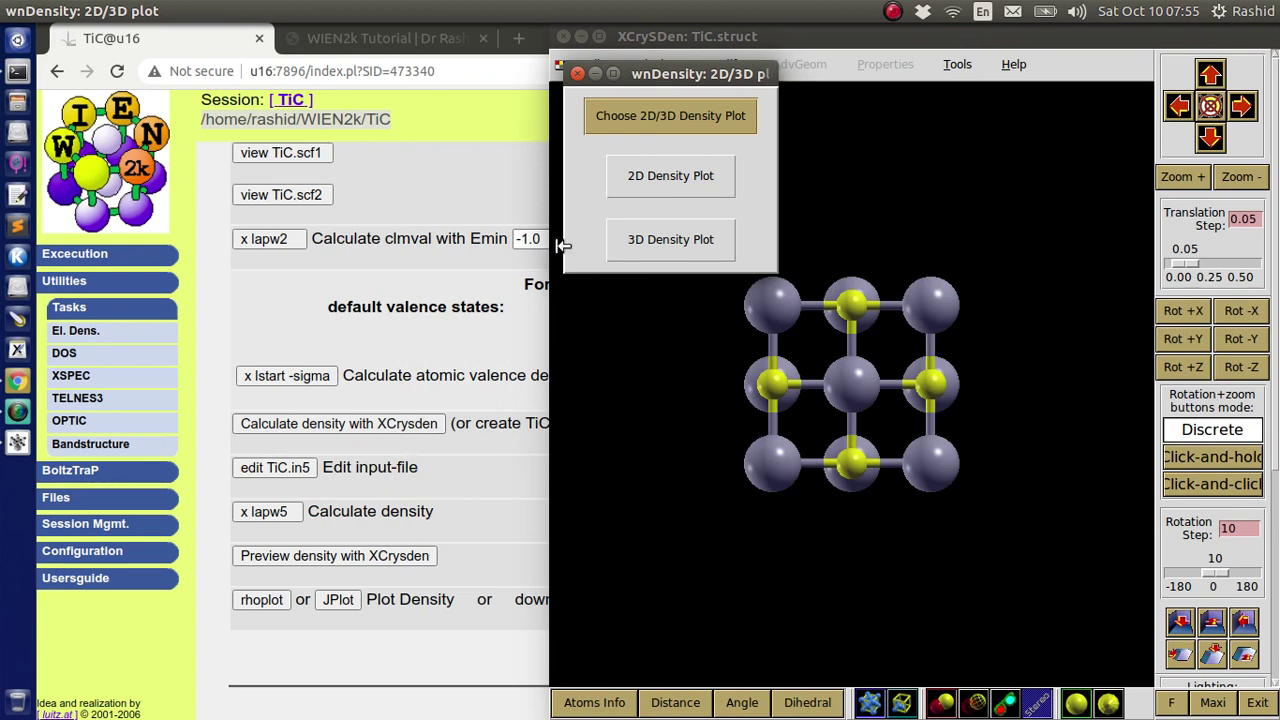
Start a 2D density plot with a grid of 100 points per segment
left_click(653, 176)
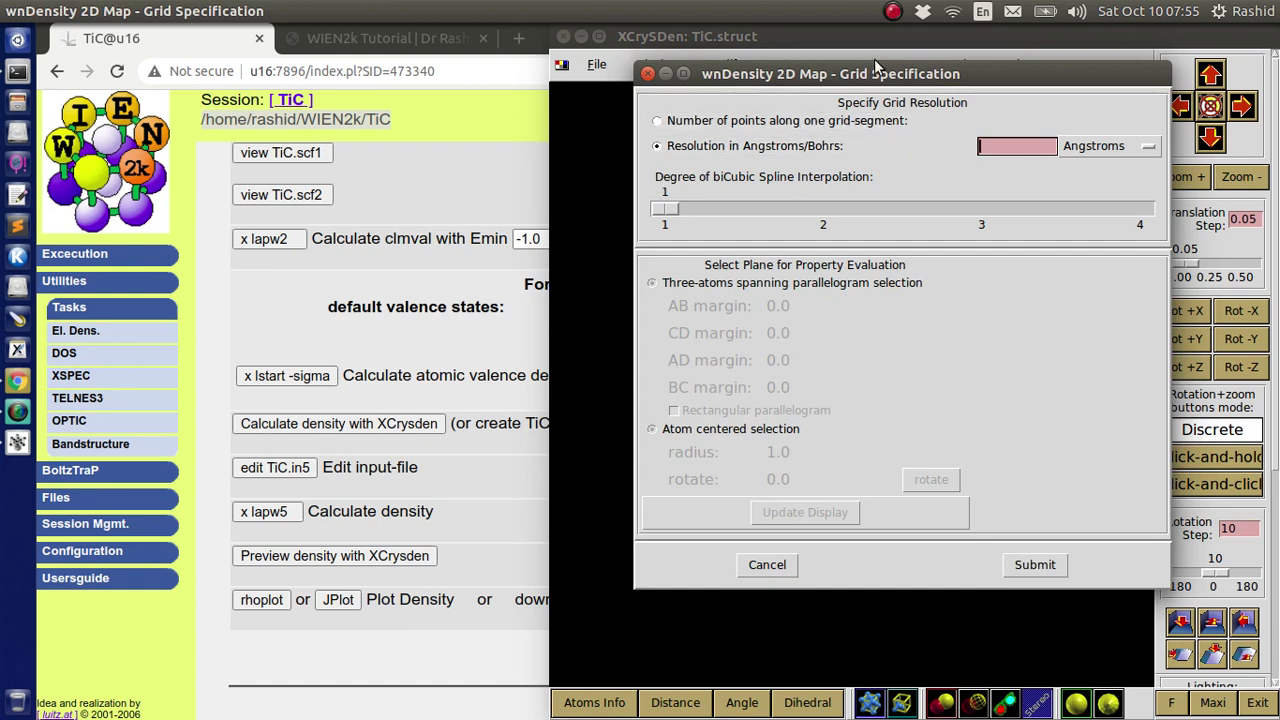
left_click_drag(874, 64, 297, 101)
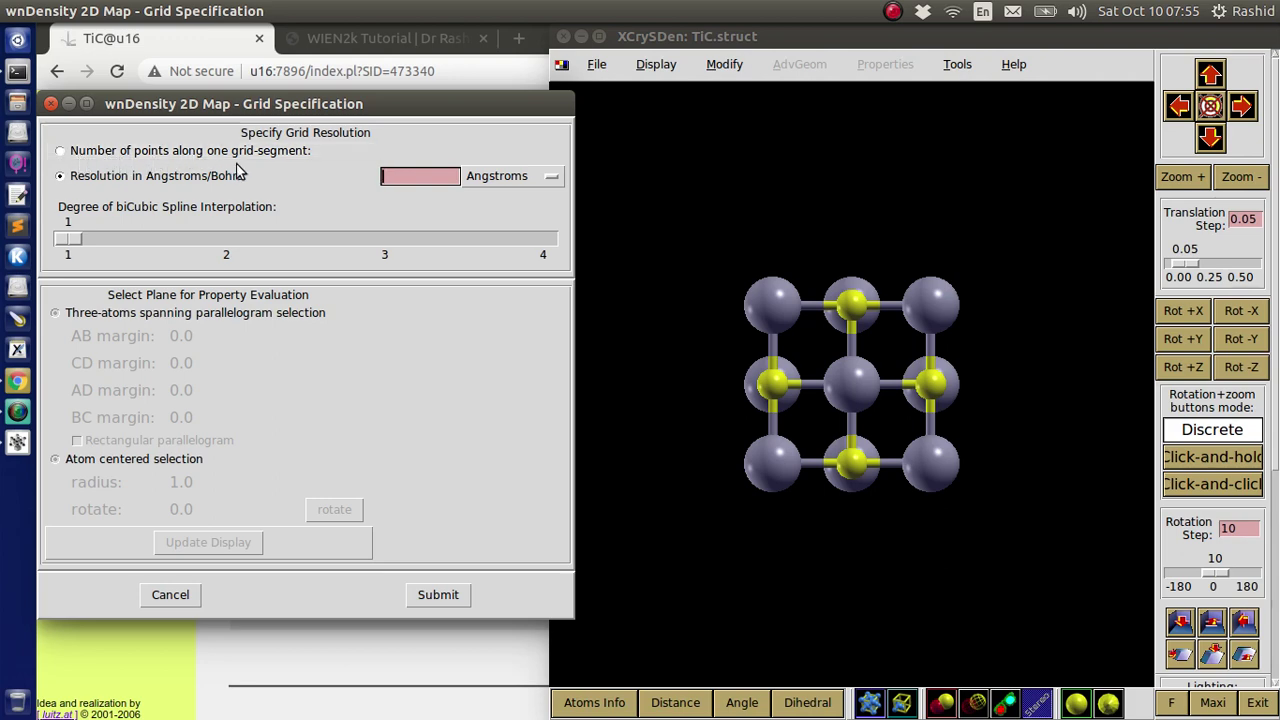
left_click(180, 155)
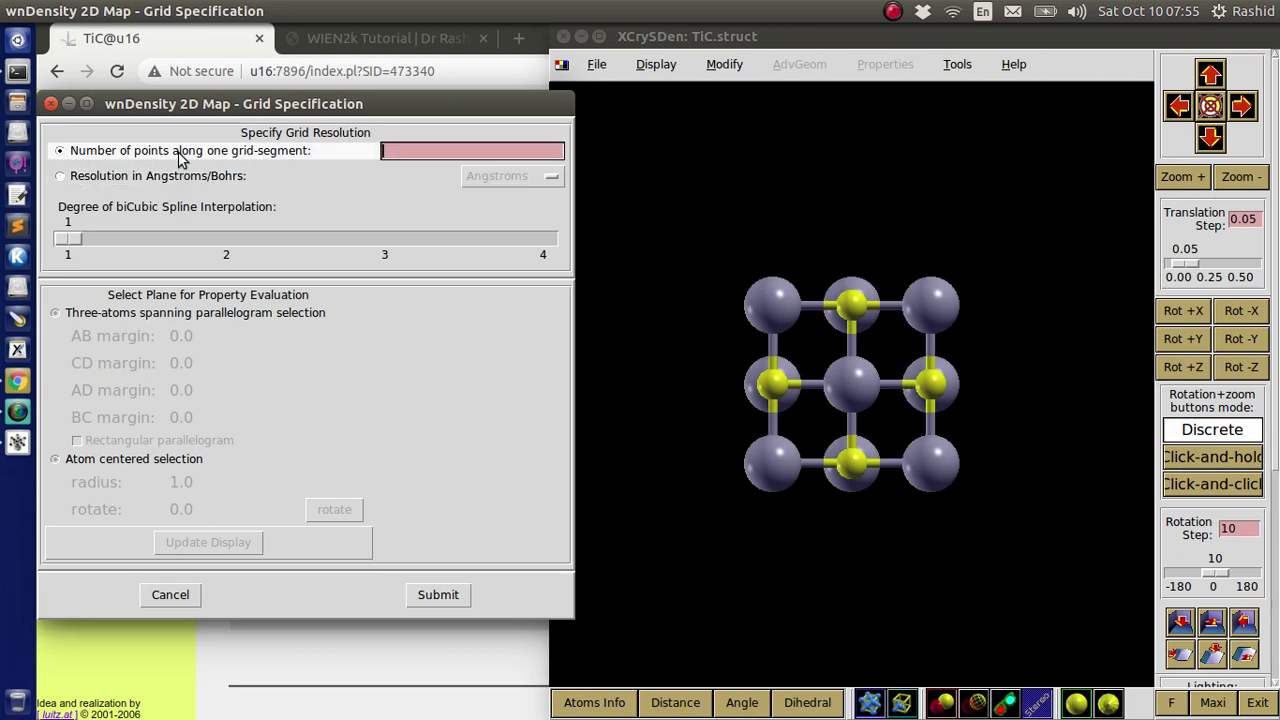
left_click(388, 150)
type("100")
Define the plane with a three-atom parallelogram through C, Ti and C atoms
left_click(92, 314)
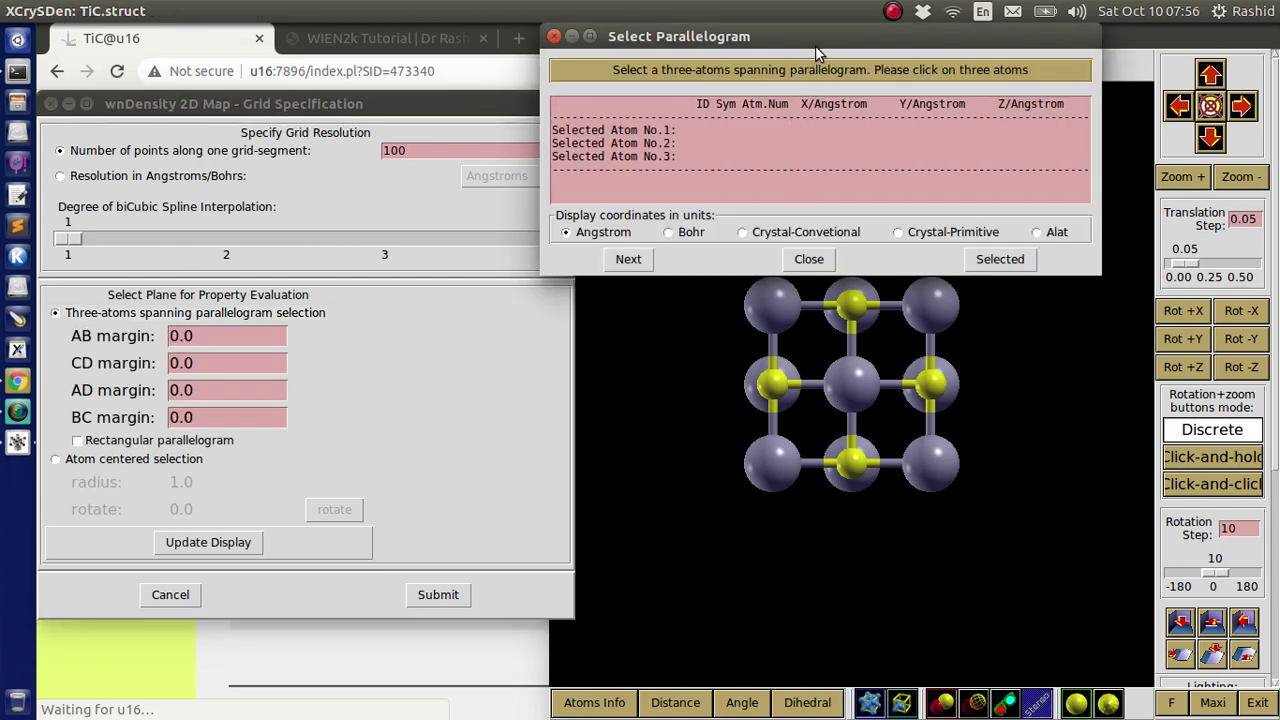
left_click_drag(815, 45, 378, 87)
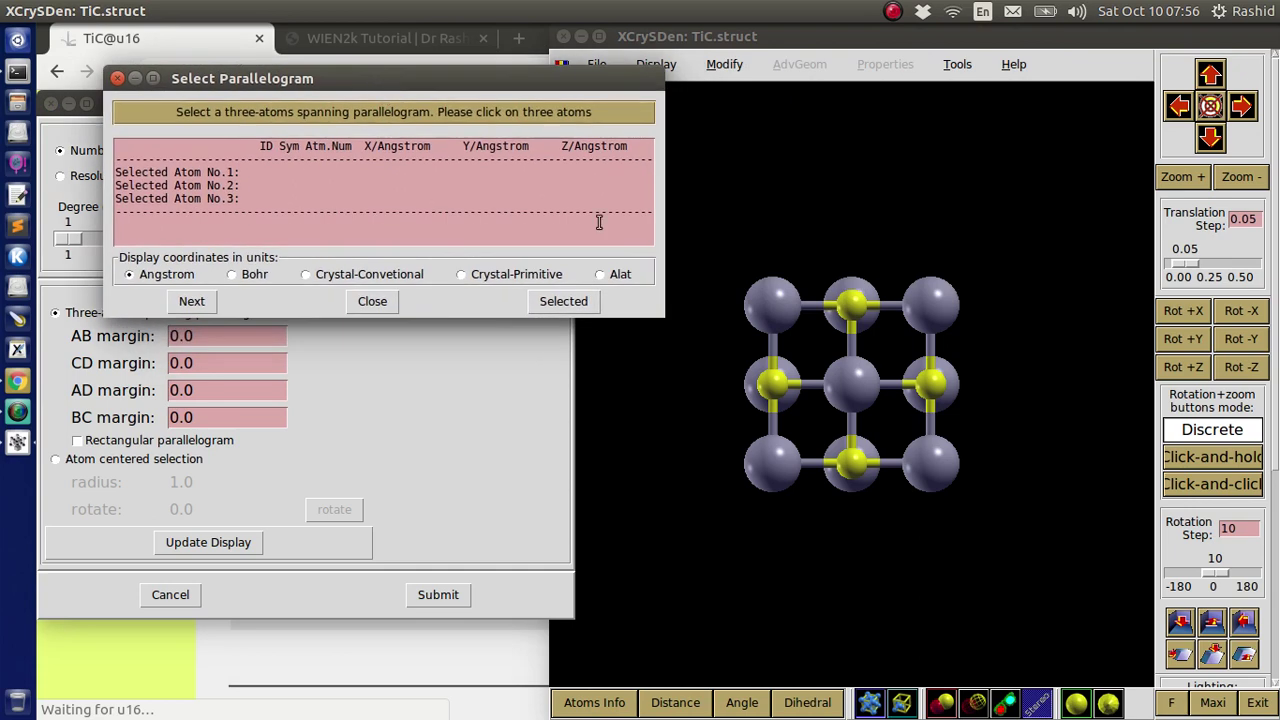
left_click(771, 383)
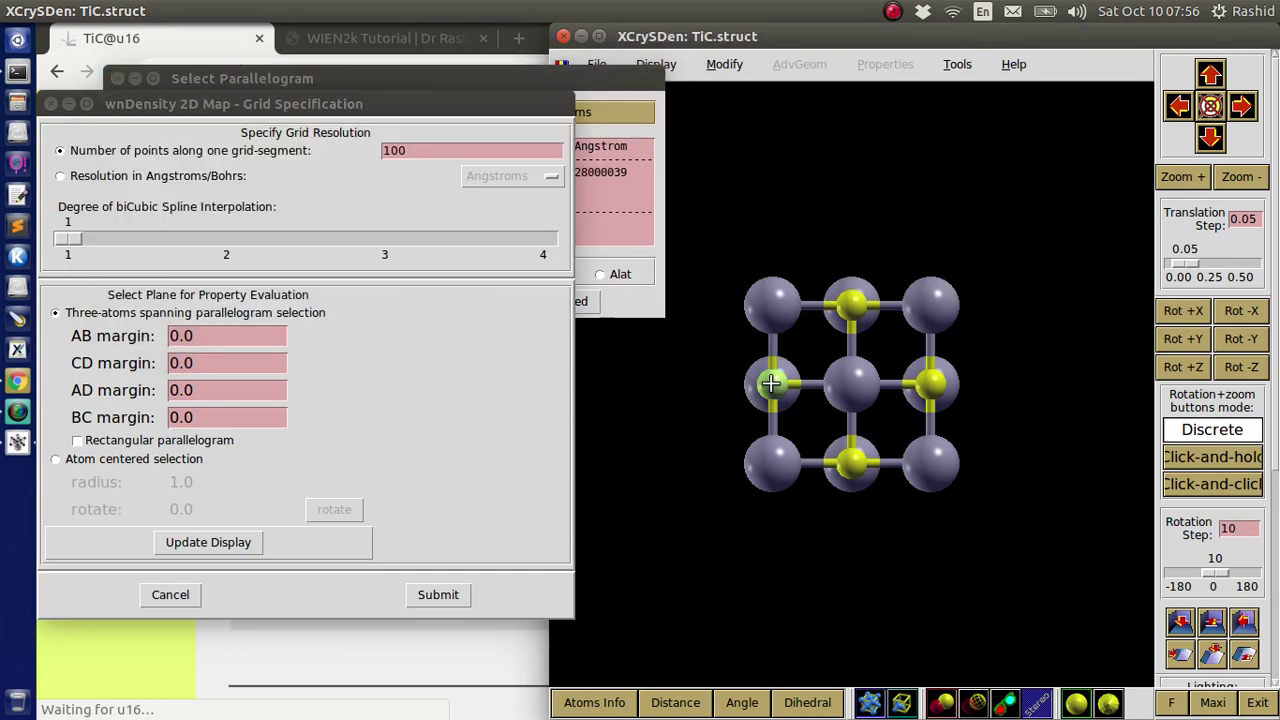
left_click(775, 455)
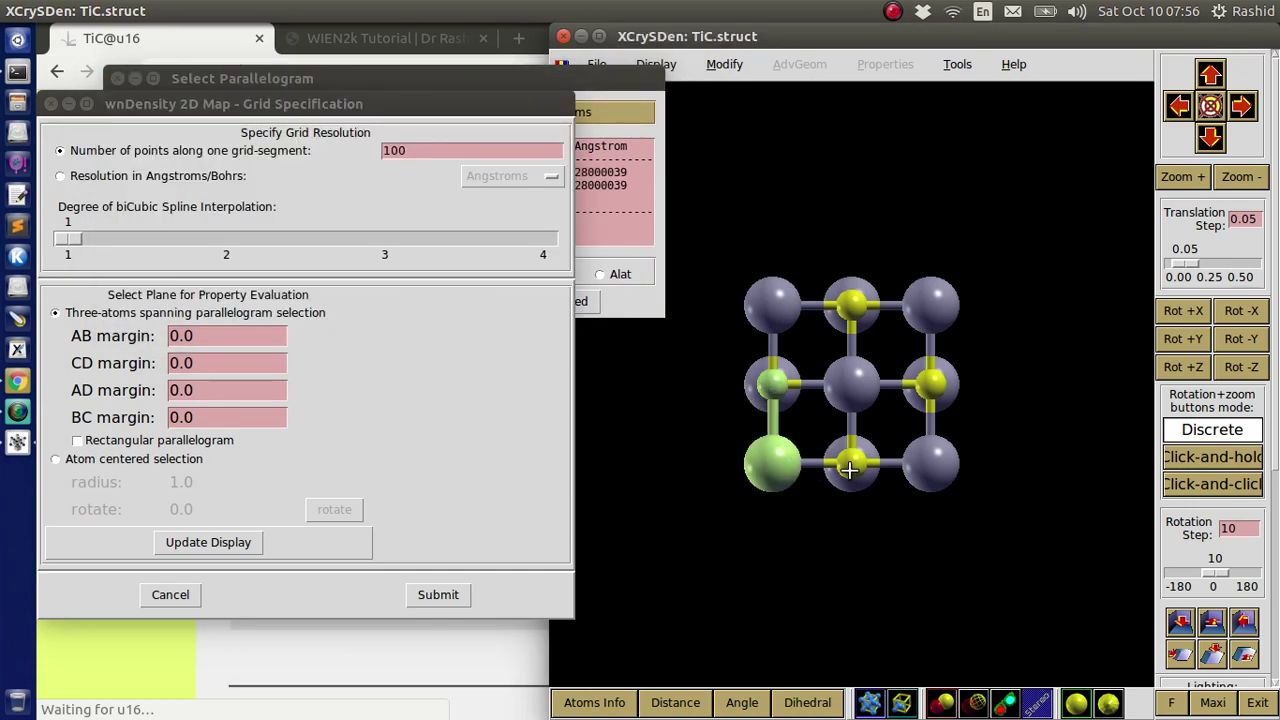
left_click(853, 465)
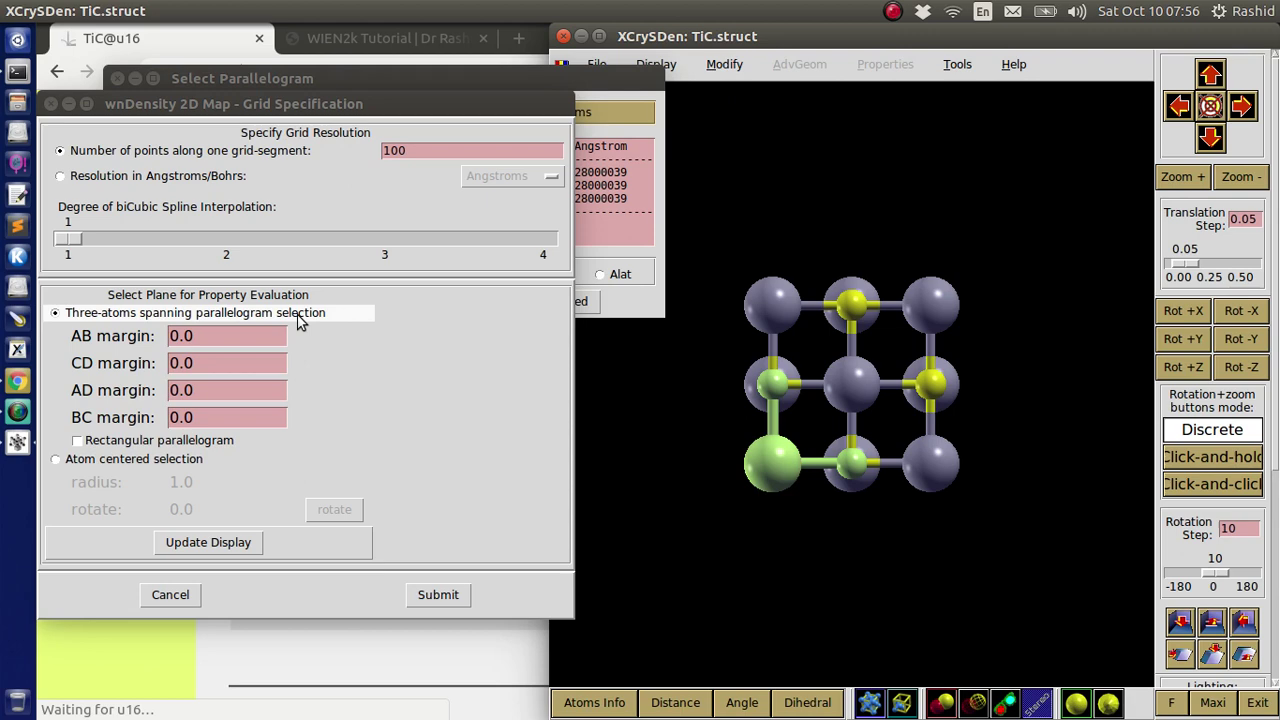
left_click(576, 114)
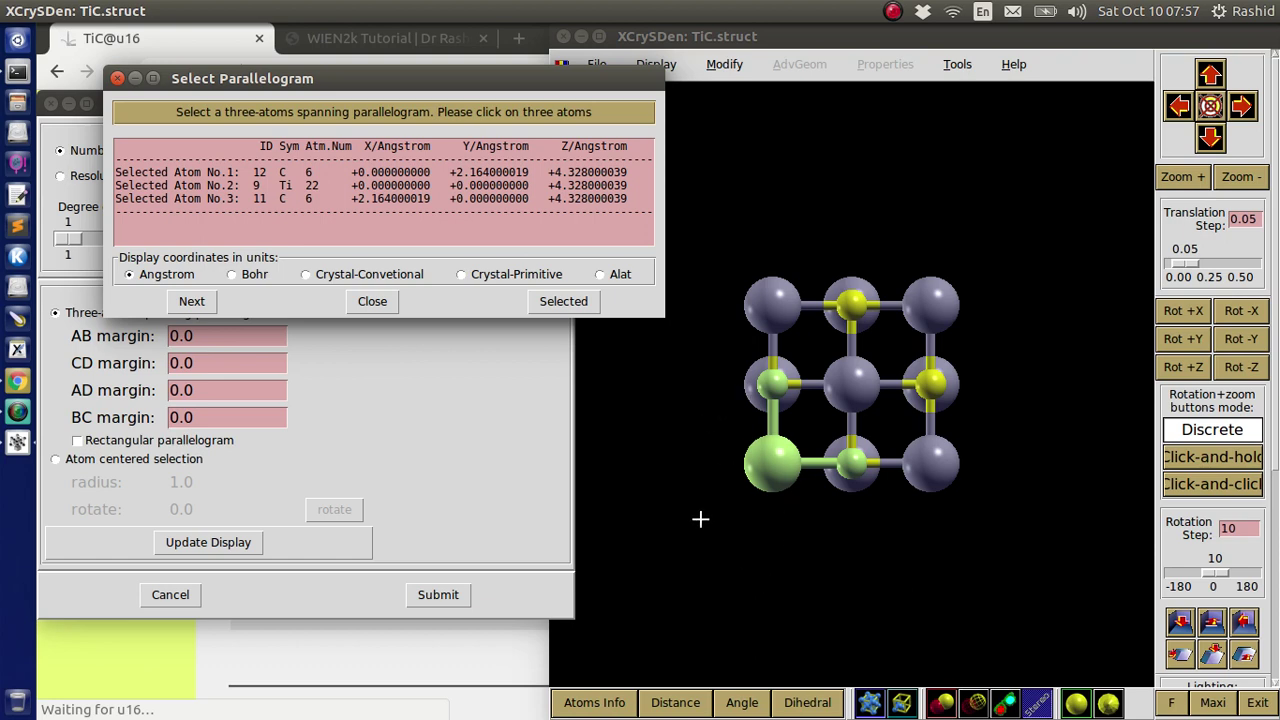
left_click(563, 302)
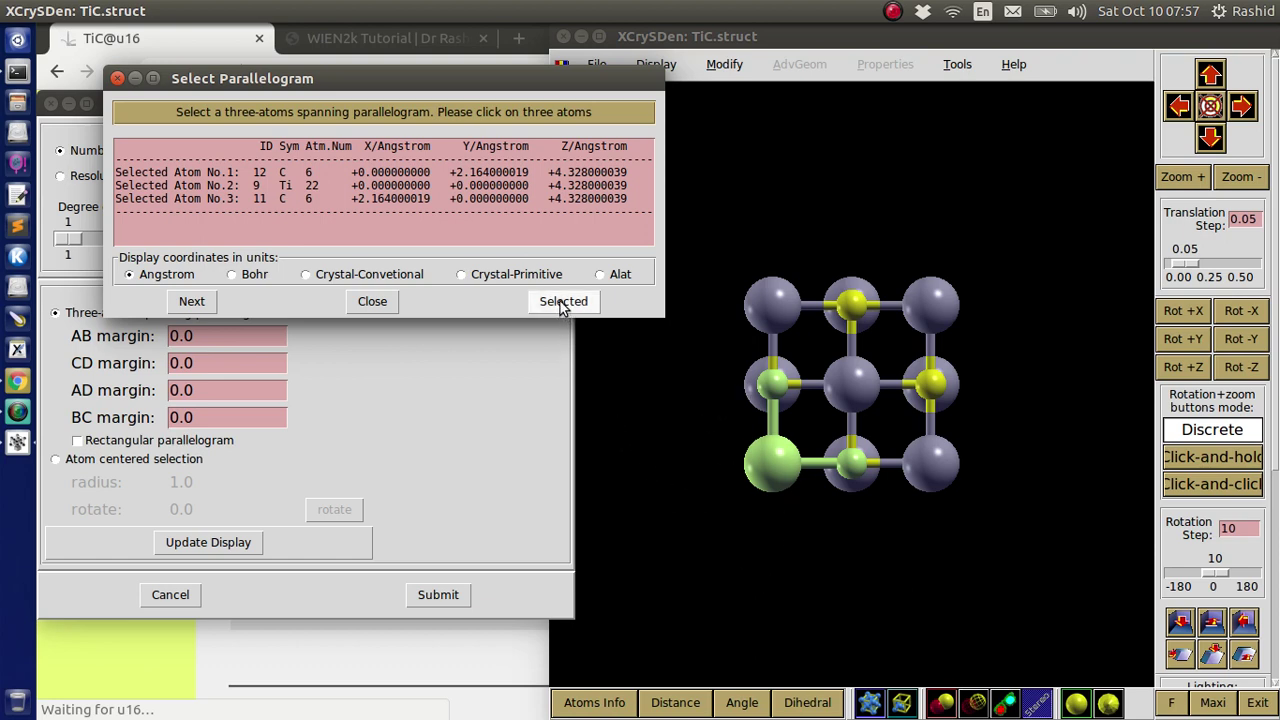
Make the density plane a rectangular parallelogram
left_click(108, 445)
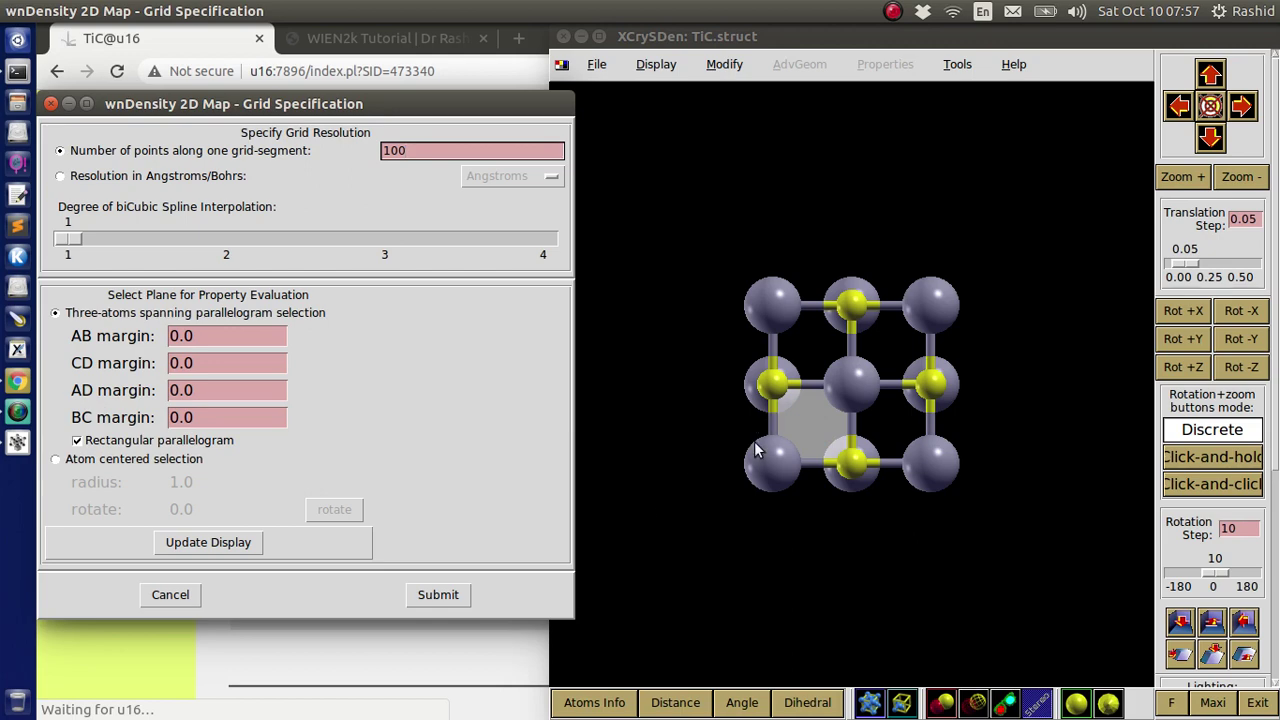
scroll(840, 480, "up", 2)
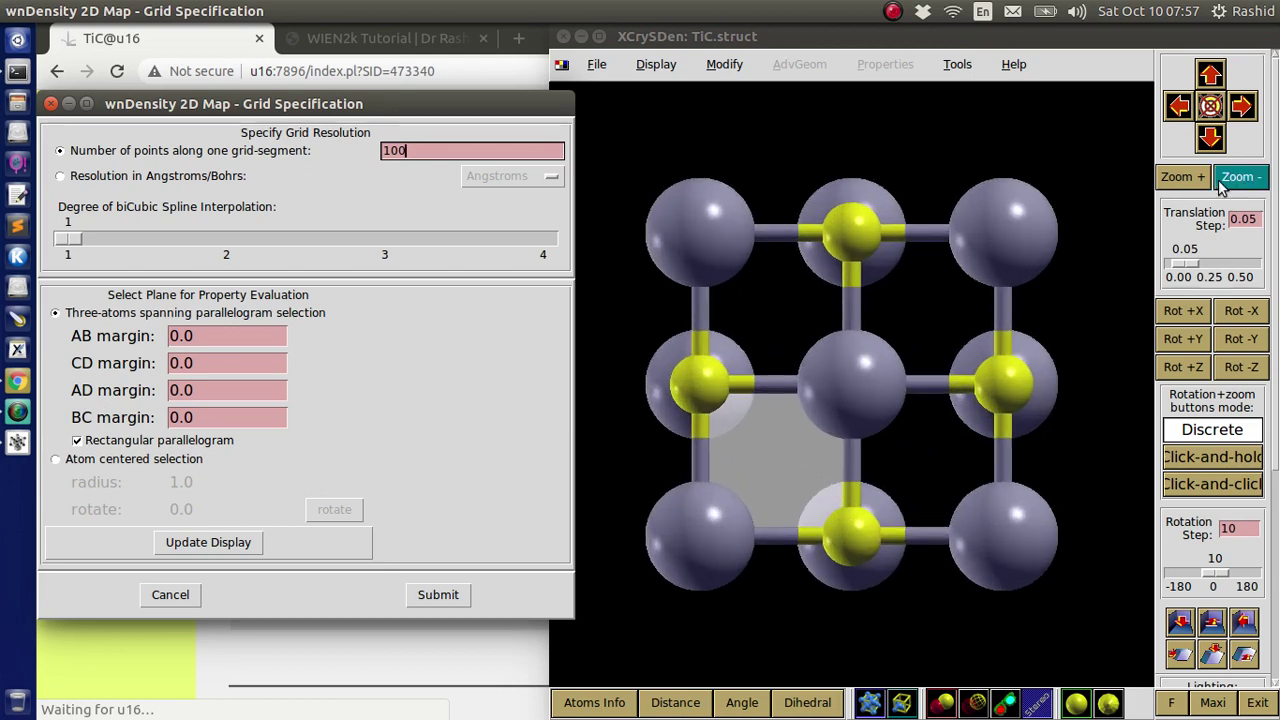
left_click(1241, 106)
left_click(1241, 106)
left_click(1241, 106)
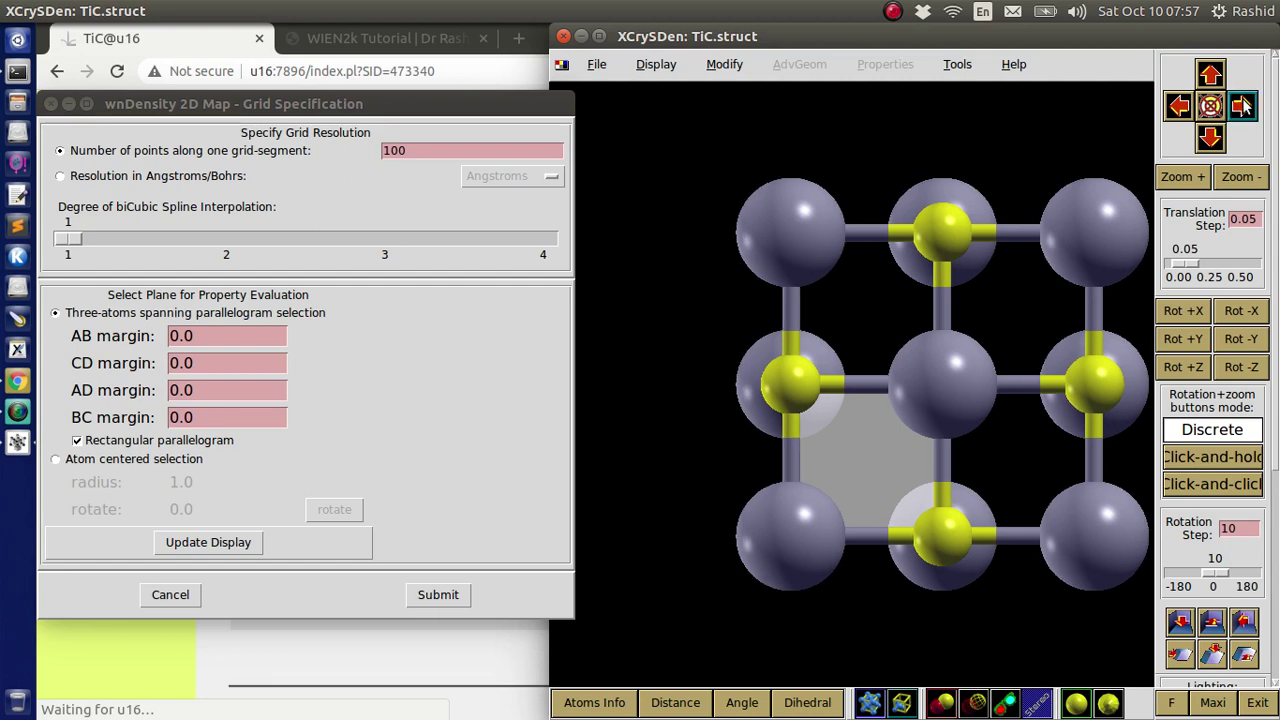
left_click(1182, 110)
scroll(934, 294, "up", 2)
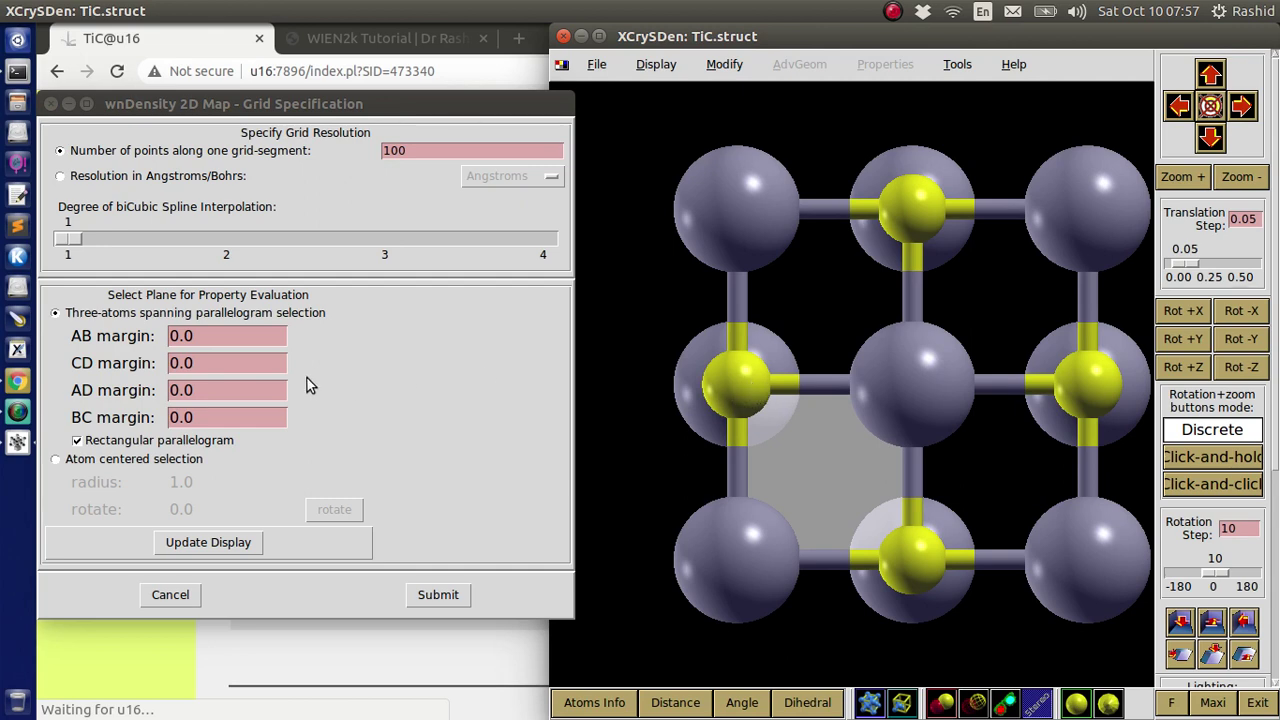
Set the AB margin to 0.5 and update the display
left_click(212, 335)
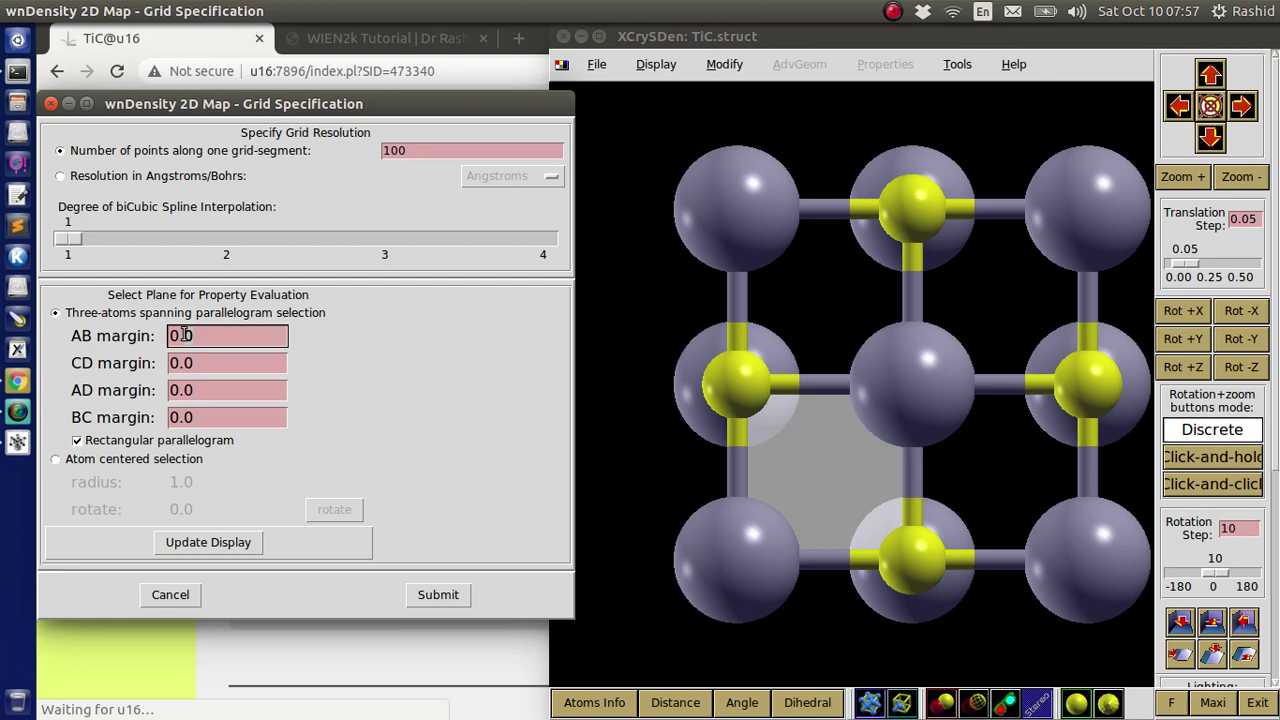
key("Delete")
type("5")
left_click(212, 544)
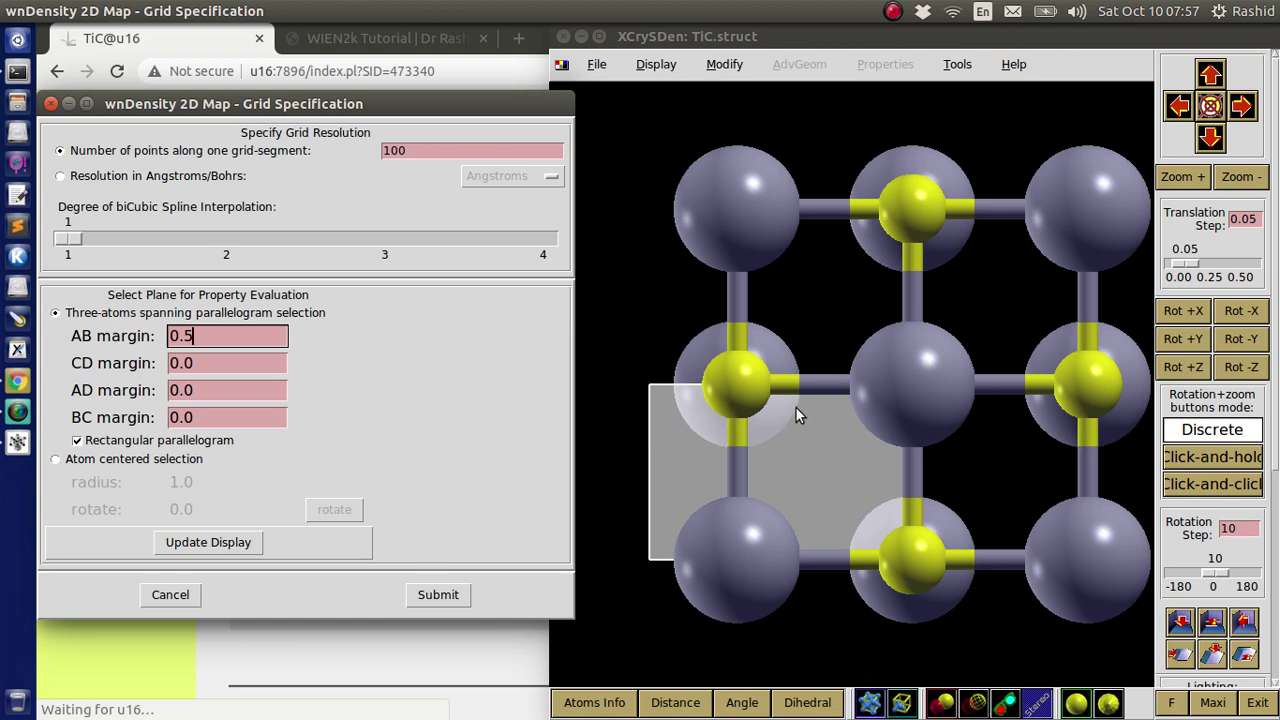
Set the CD, AD and BC margins to 0.5 and update the display
left_click(230, 364)
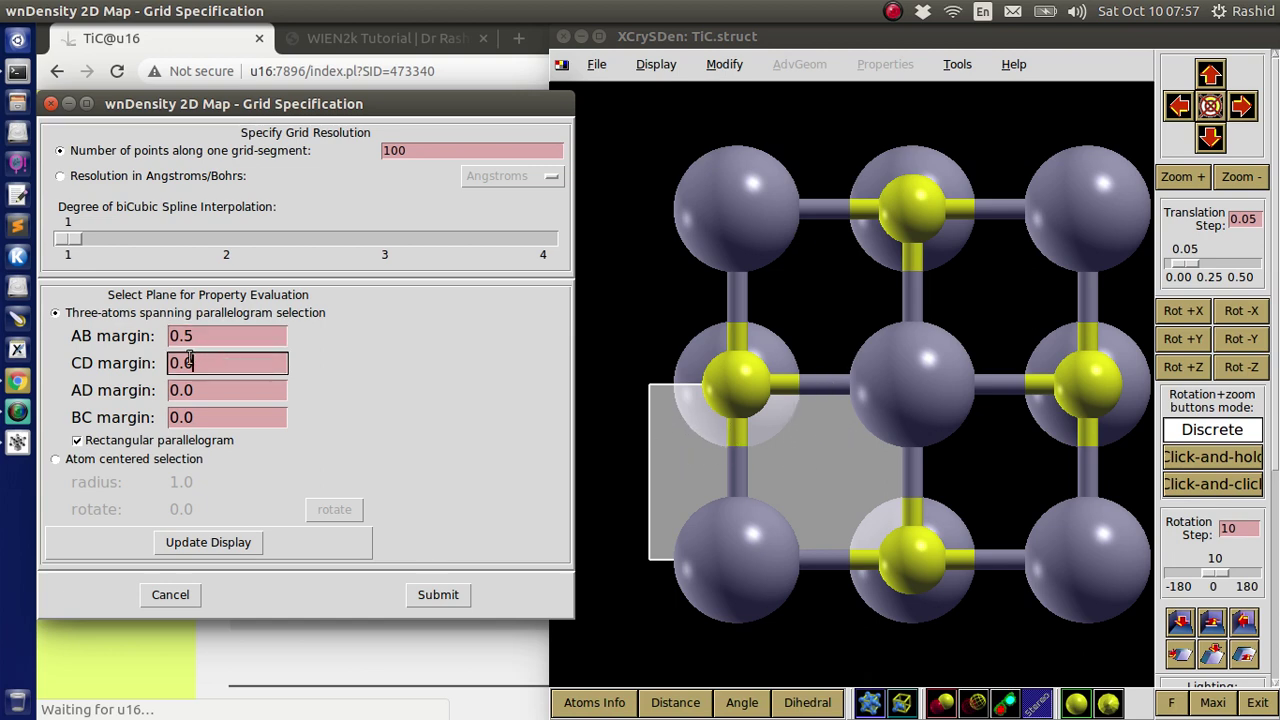
key("BackSpace")
type("5")
left_click(206, 390)
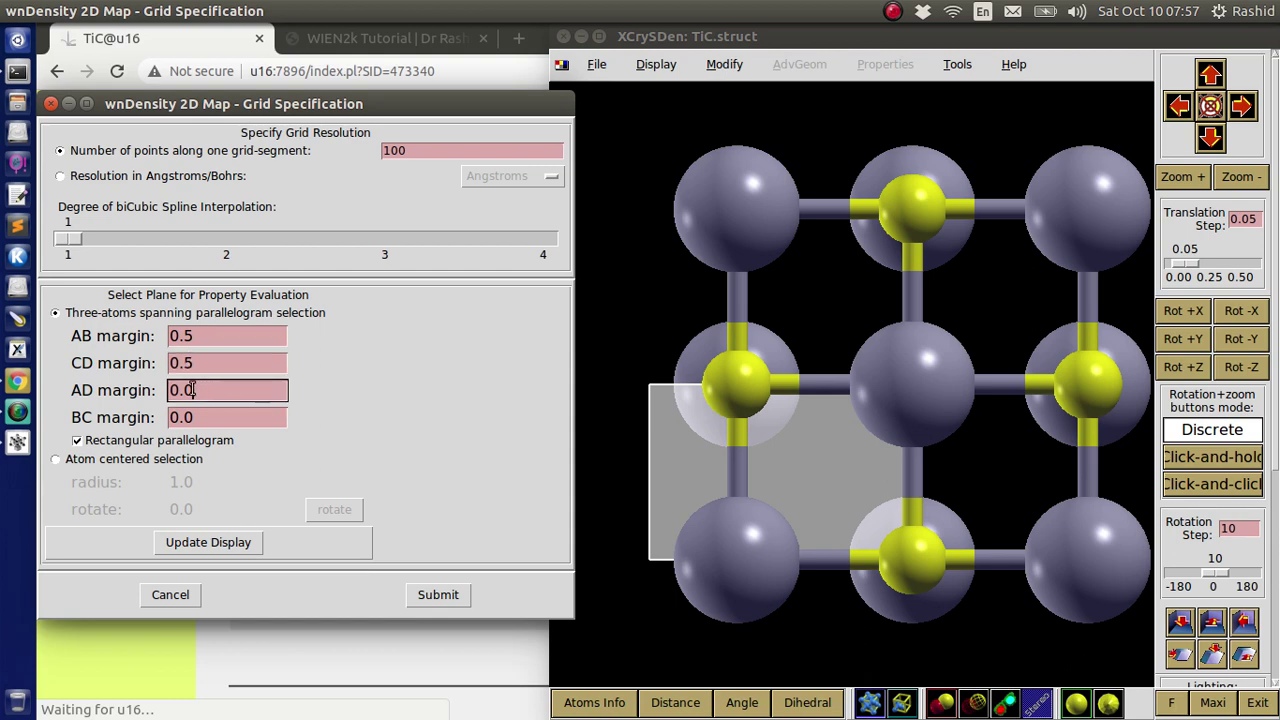
key("BackSpace")
type("5")
left_click(193, 417)
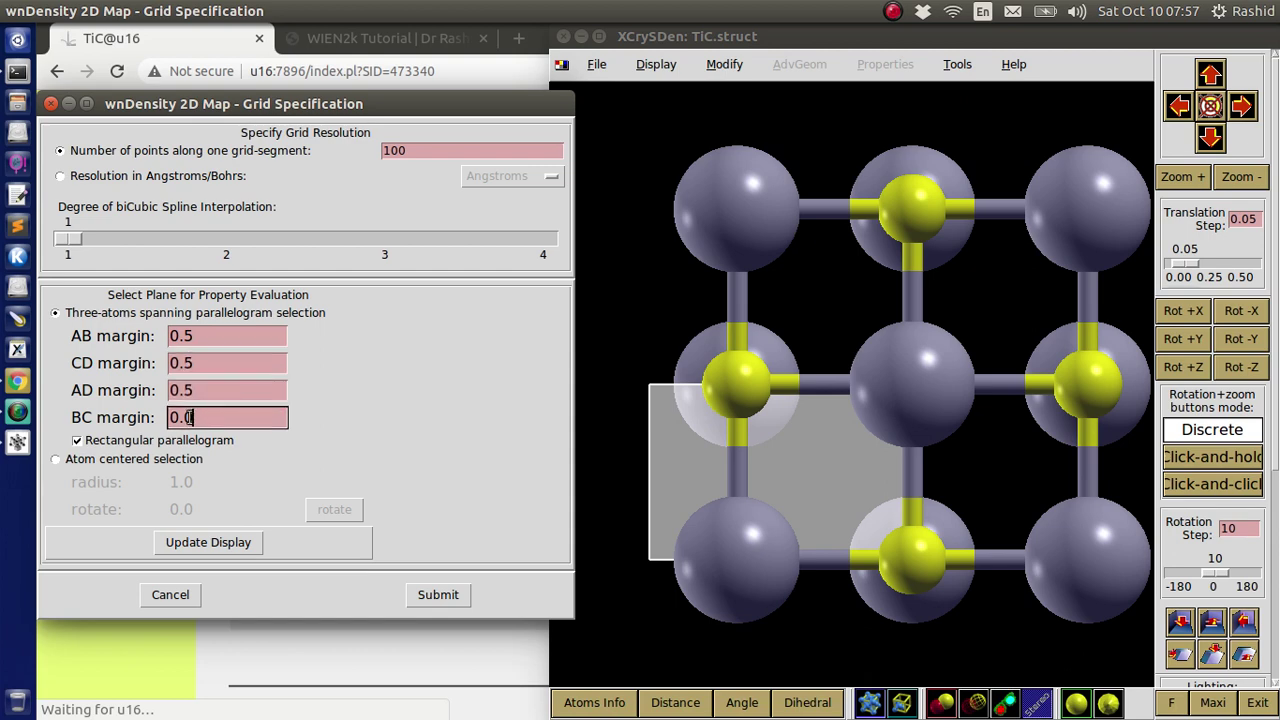
key("BackSpace")
type("5")
left_click(200, 542)
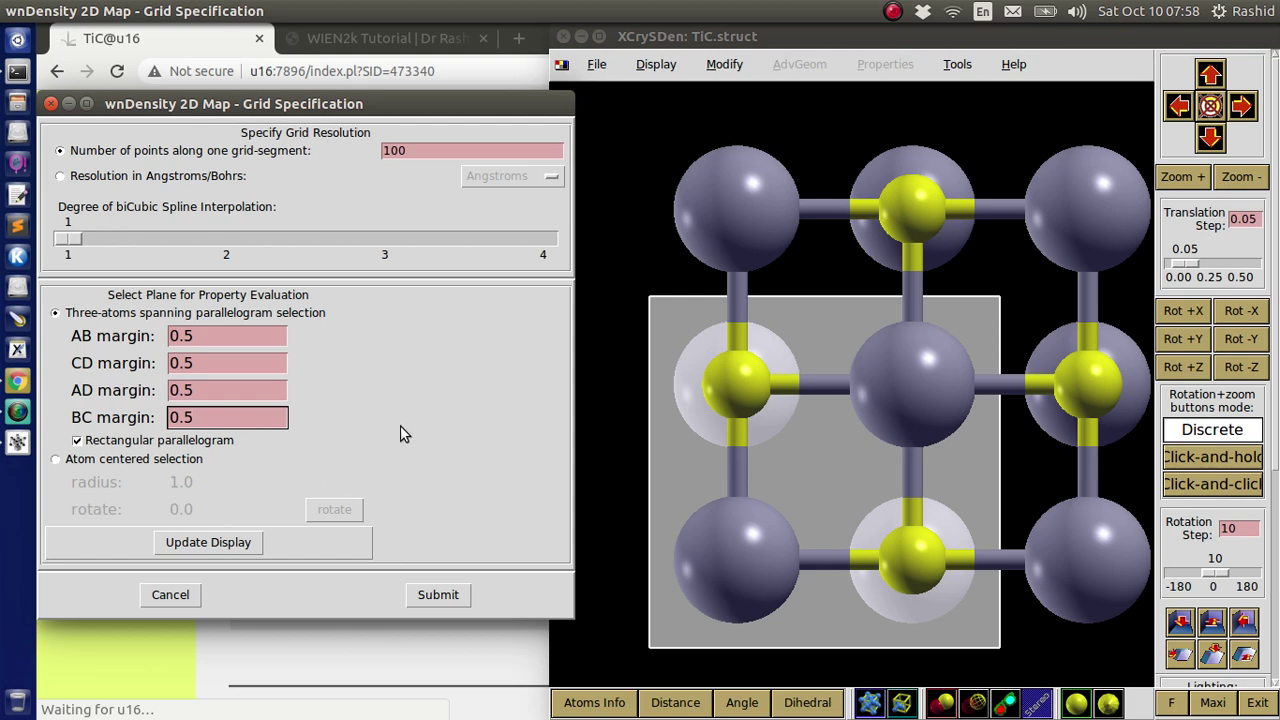
Submit the grid with the RHO density flag and accept the TiC.in5 notice
left_click(440, 596)
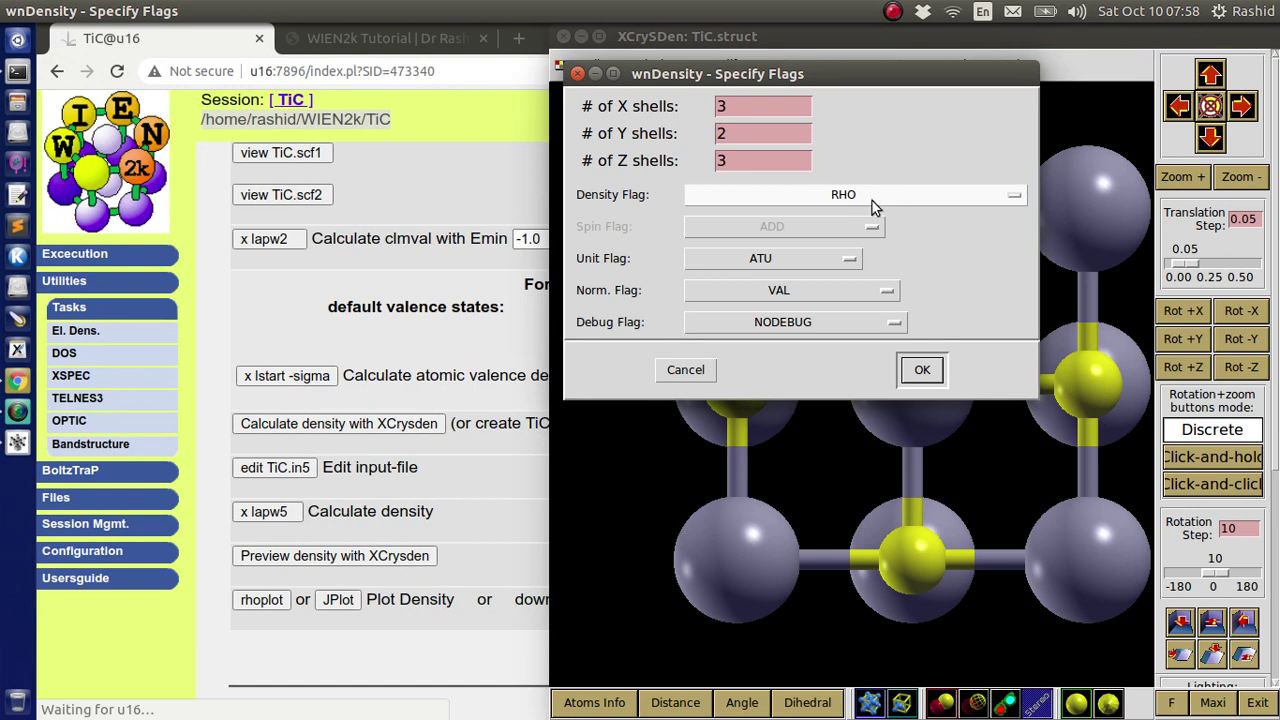
left_click(872, 198)
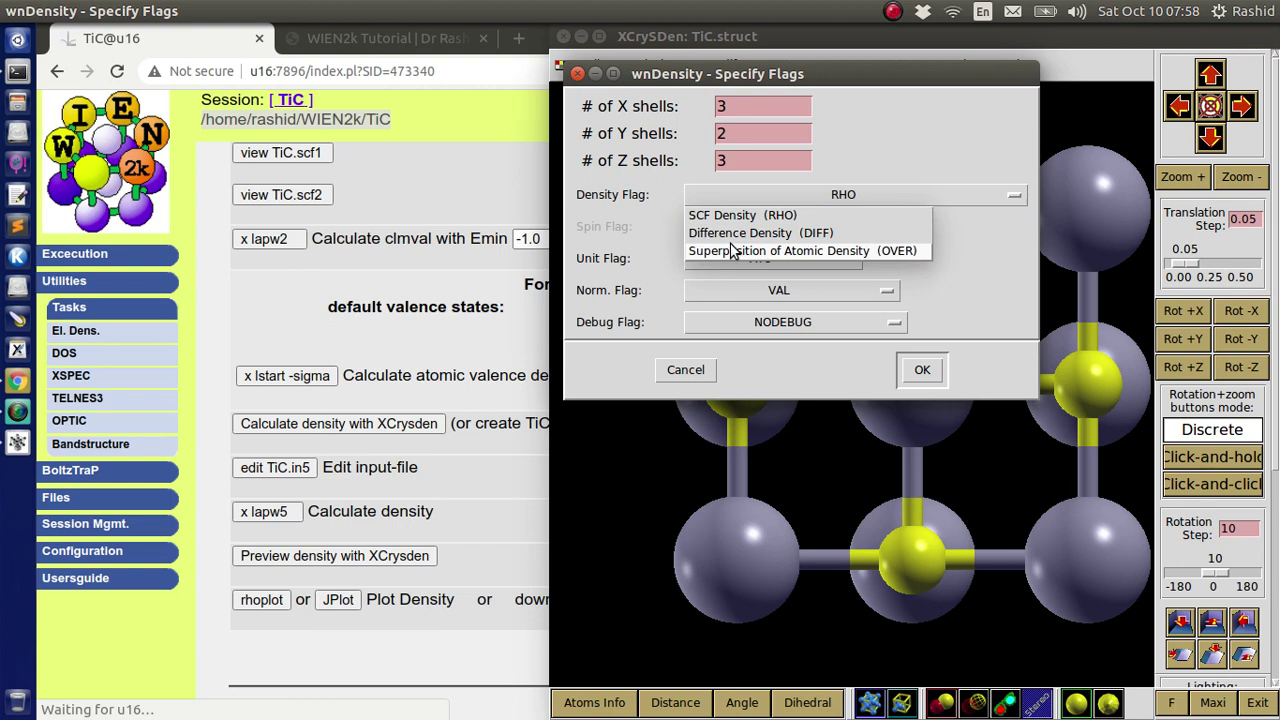
left_click(983, 252)
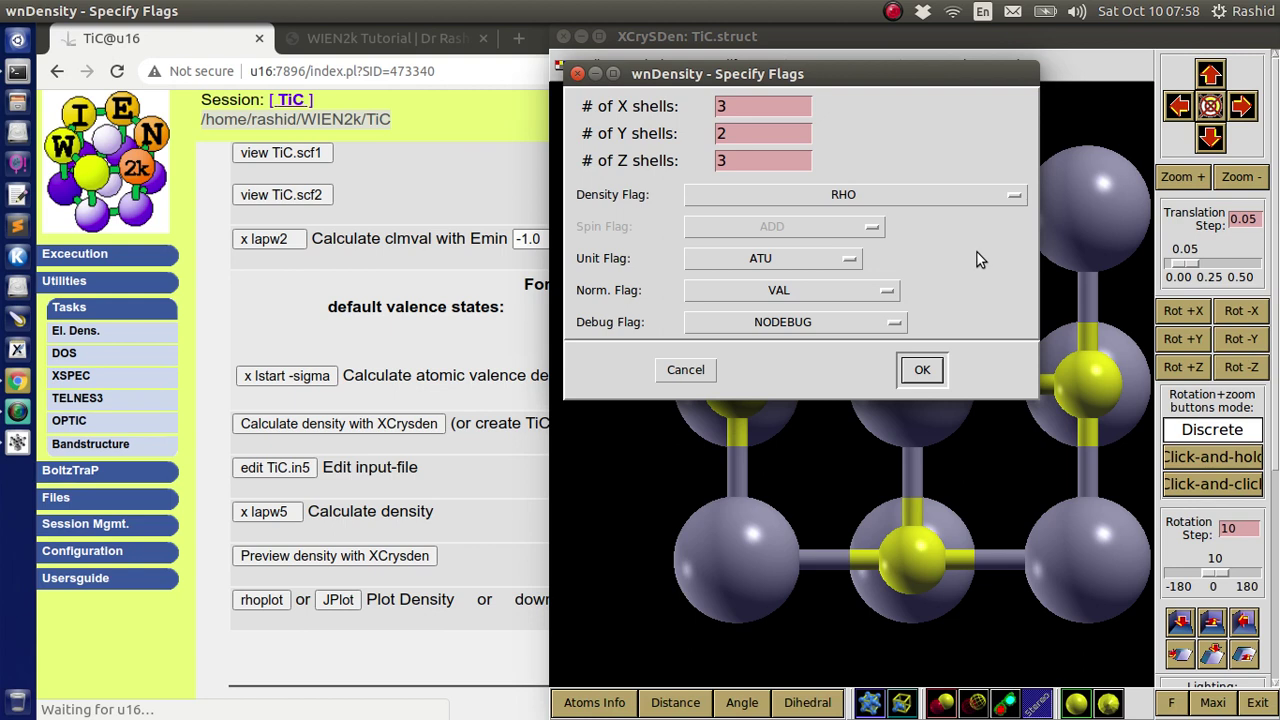
left_click(923, 373)
left_click(884, 443)
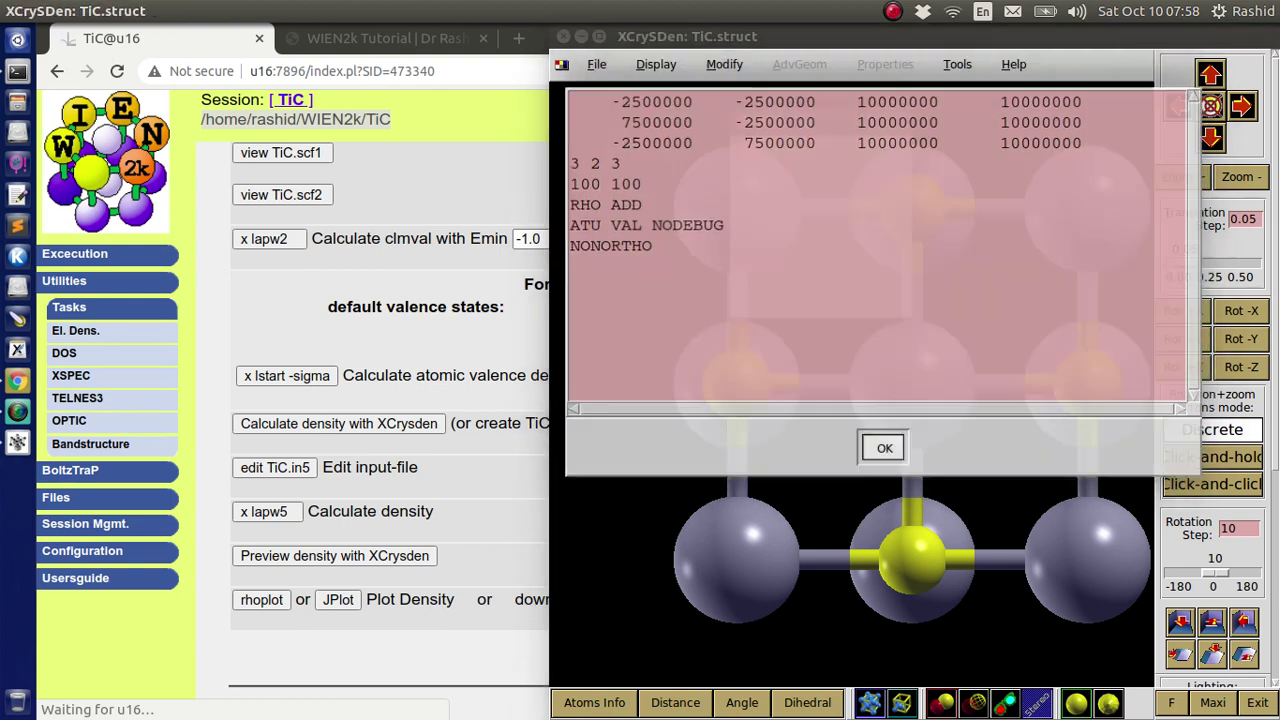
left_click_drag(820, 60, 344, 104)
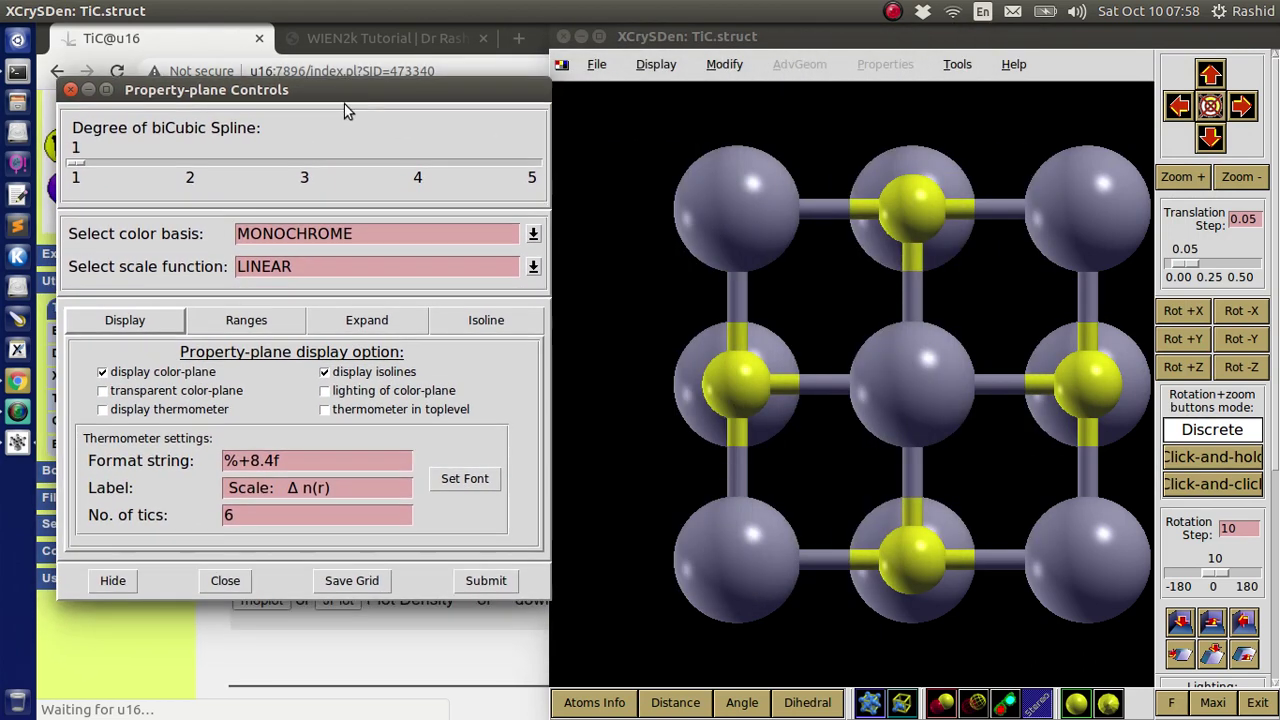
Colour the density plane with the RAINBOW colour basis
left_click(533, 233)
left_click(557, 270)
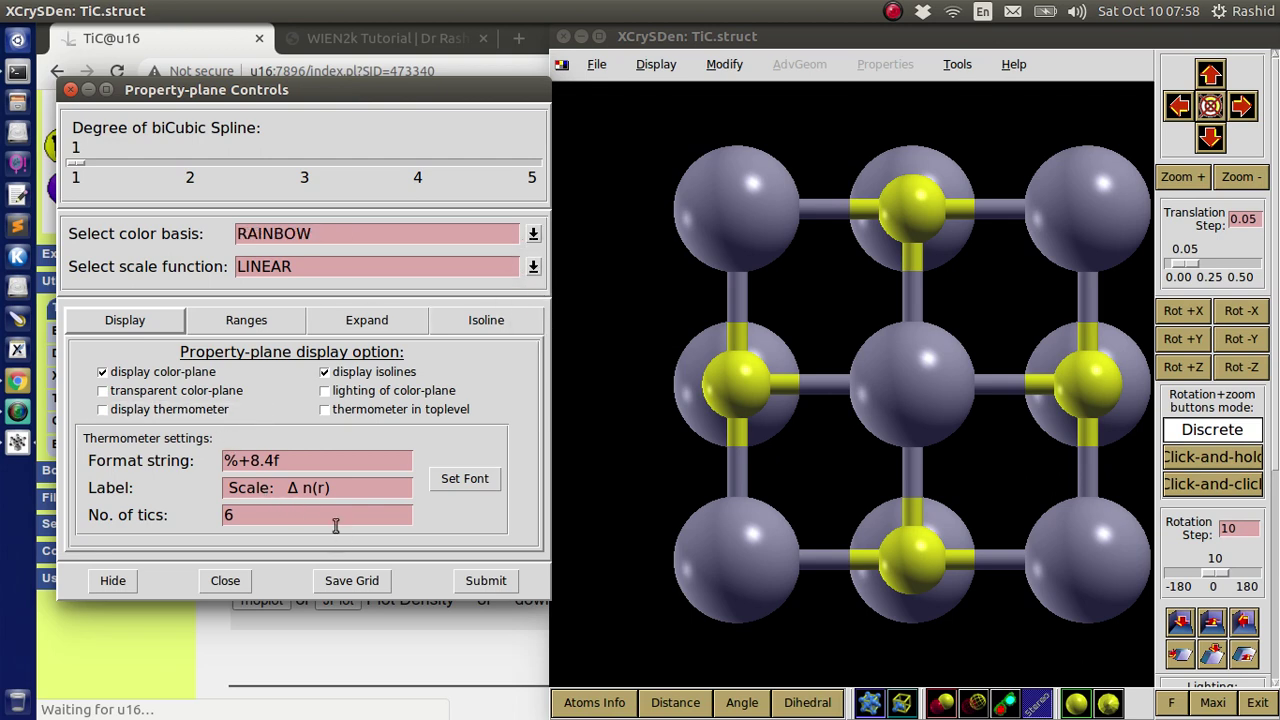
left_click(485, 582)
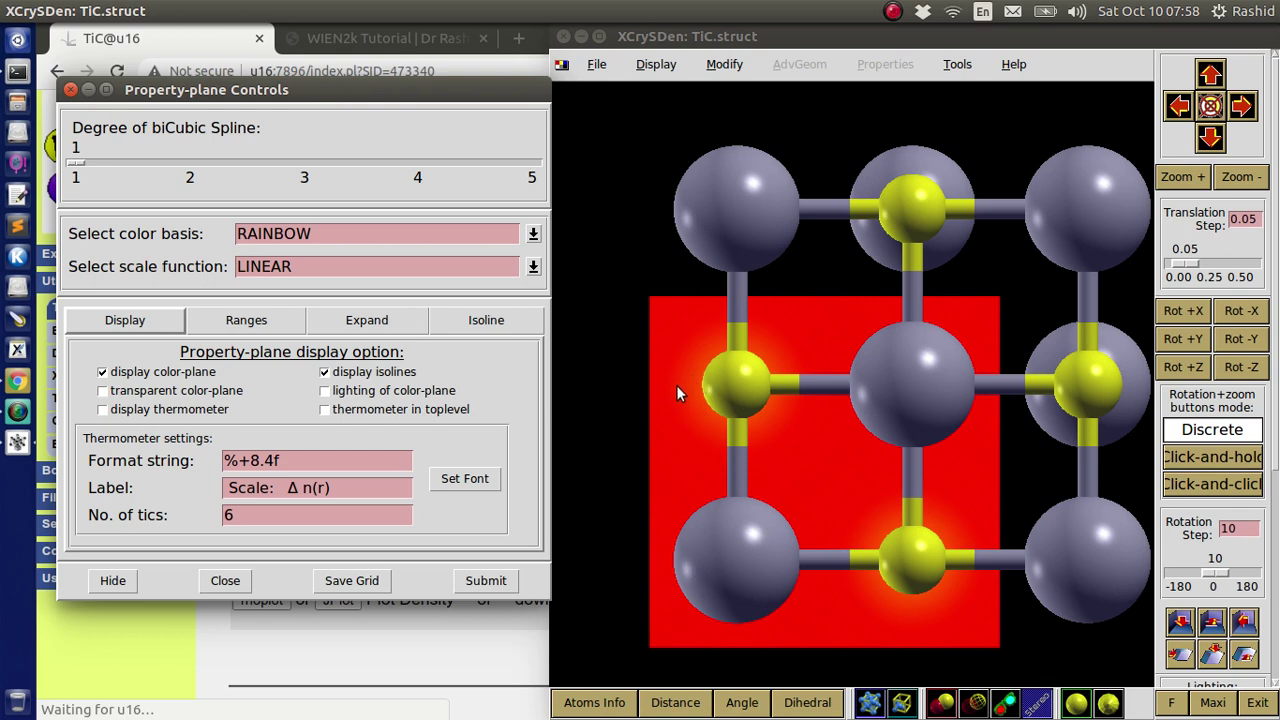
Label the Ti and C atoms and draw the structure as sticks
left_click(685, 38)
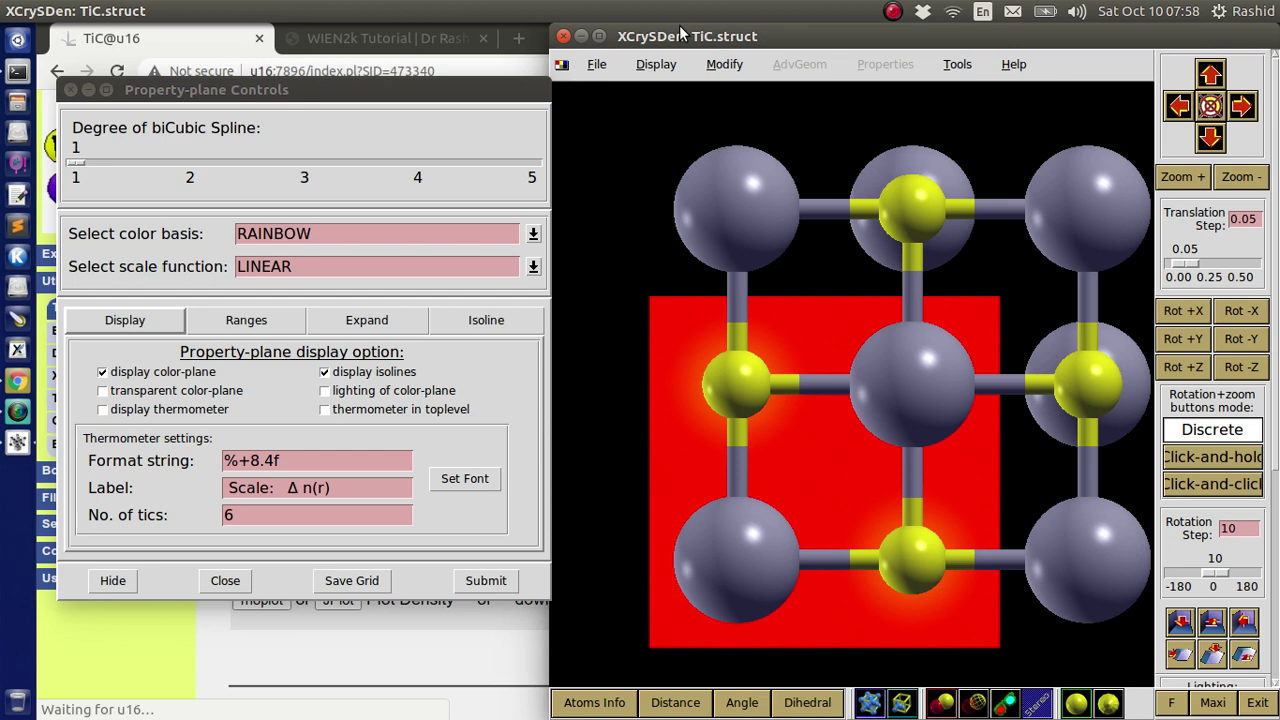
key("a")
scroll(1213, 335, "down", 5)
left_click(1238, 500)
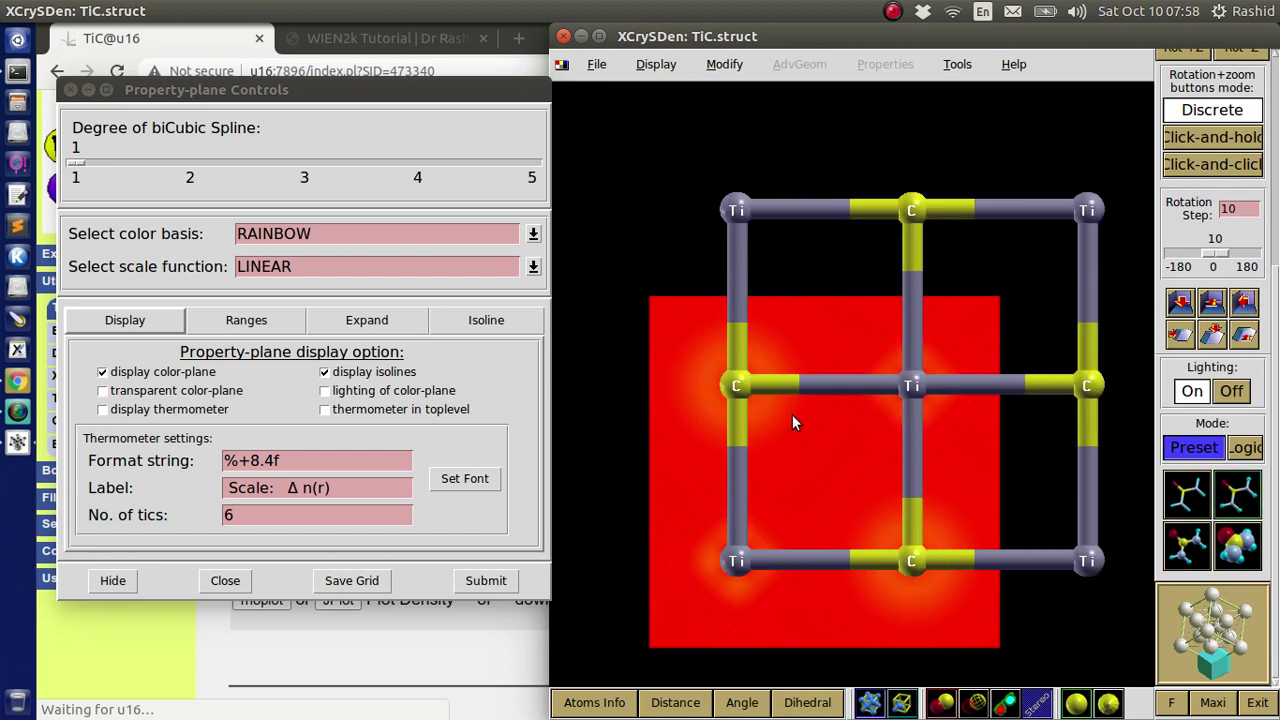
Set the Ball/Stick Ratio to 0.0 to remove the bonds
left_click(724, 66)
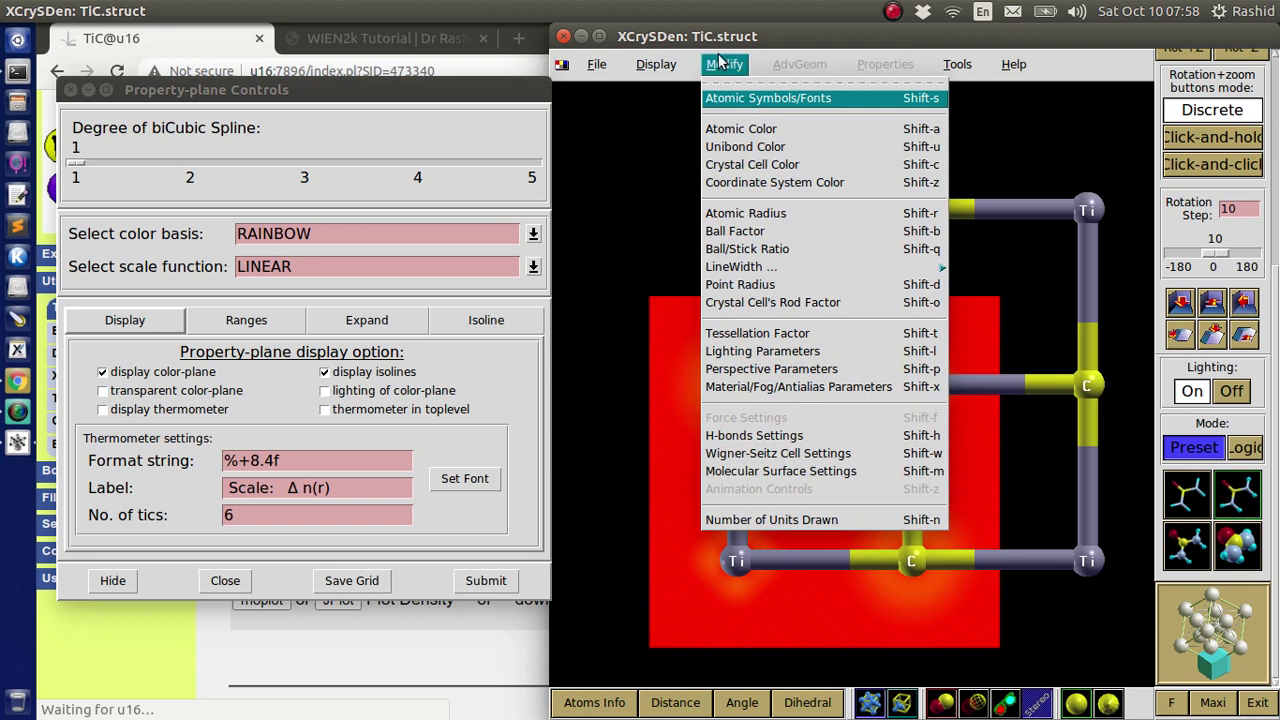
left_click(722, 250)
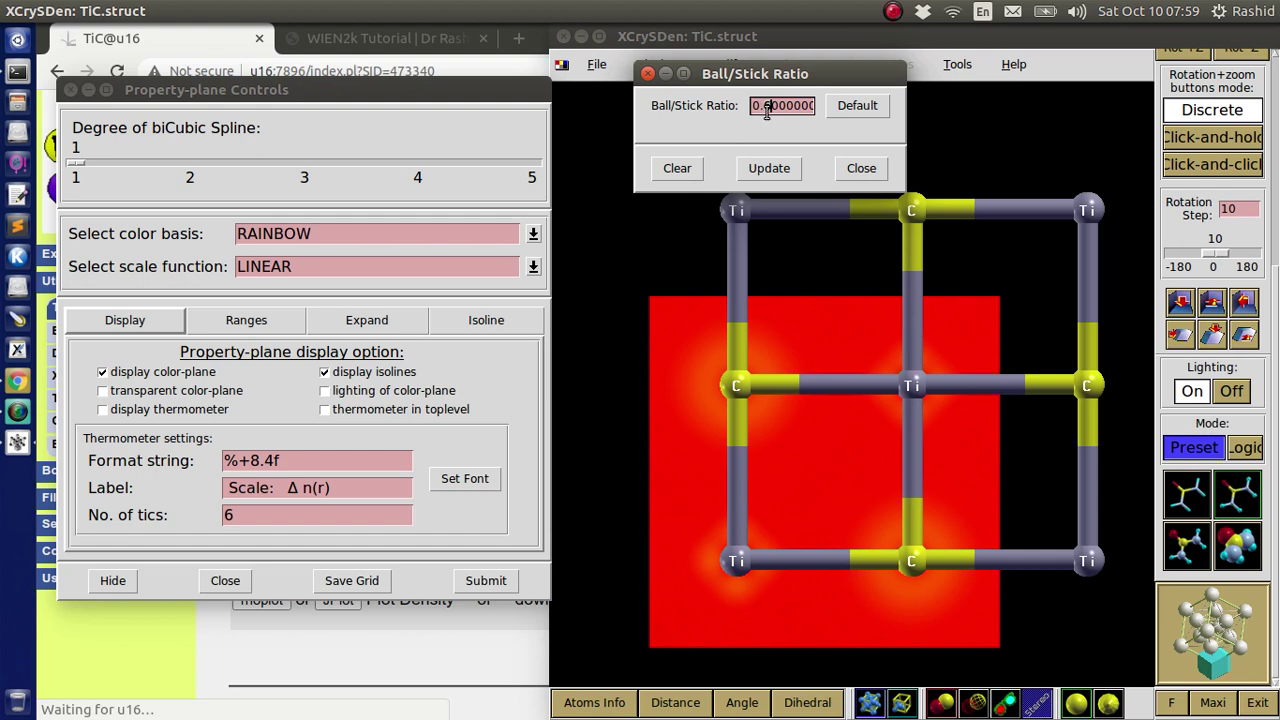
key("BackSpace")
type("0")
left_click(795, 172)
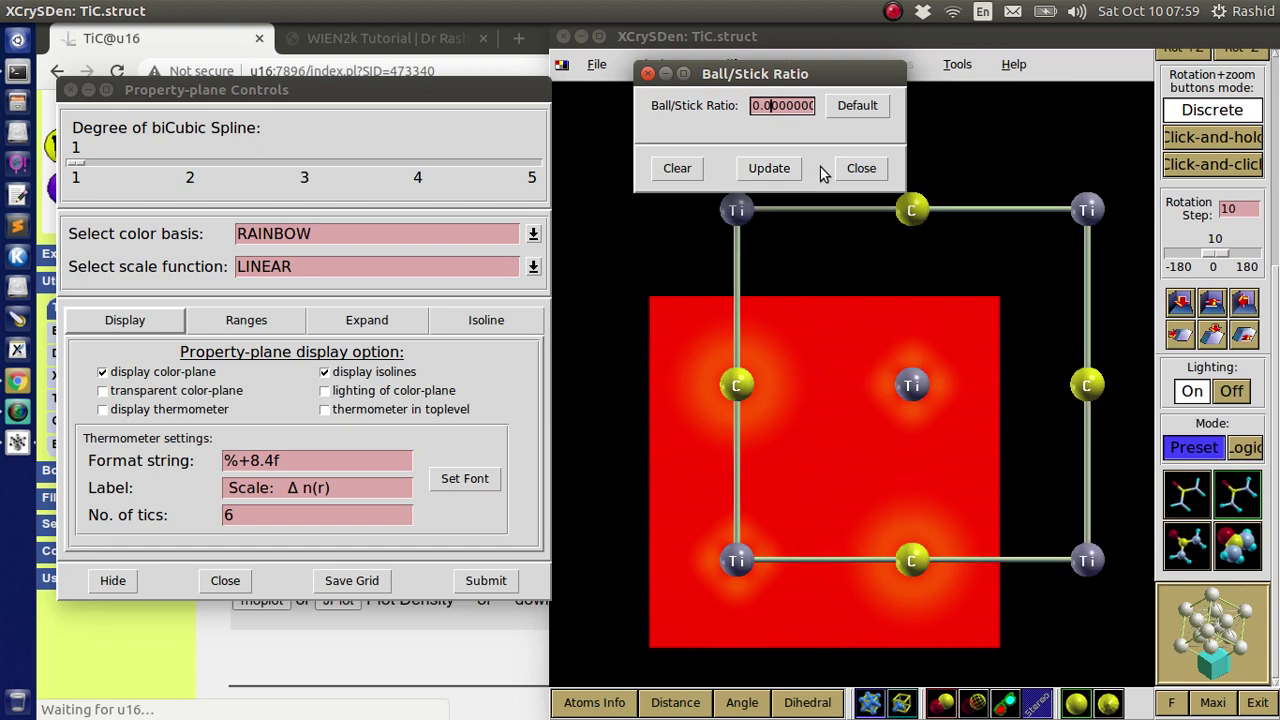
left_click(862, 172)
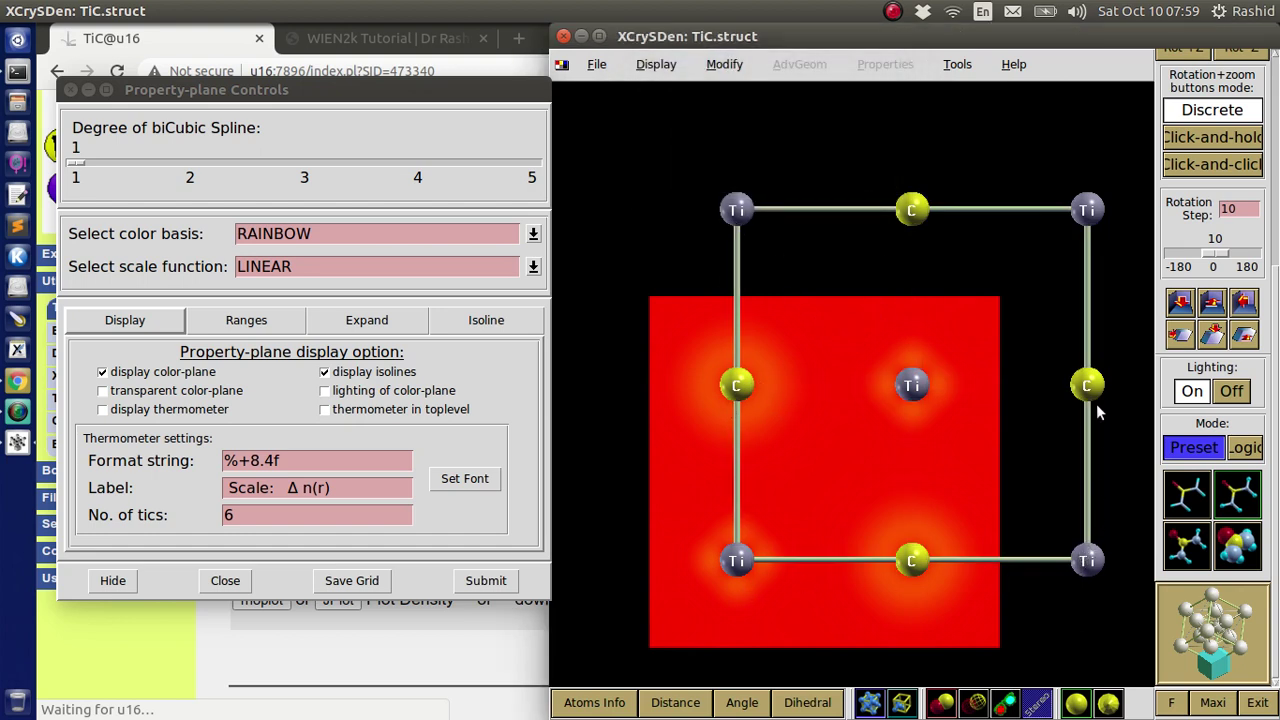
Turn off the Crystal Cells frame in the Display menu
left_click(656, 64)
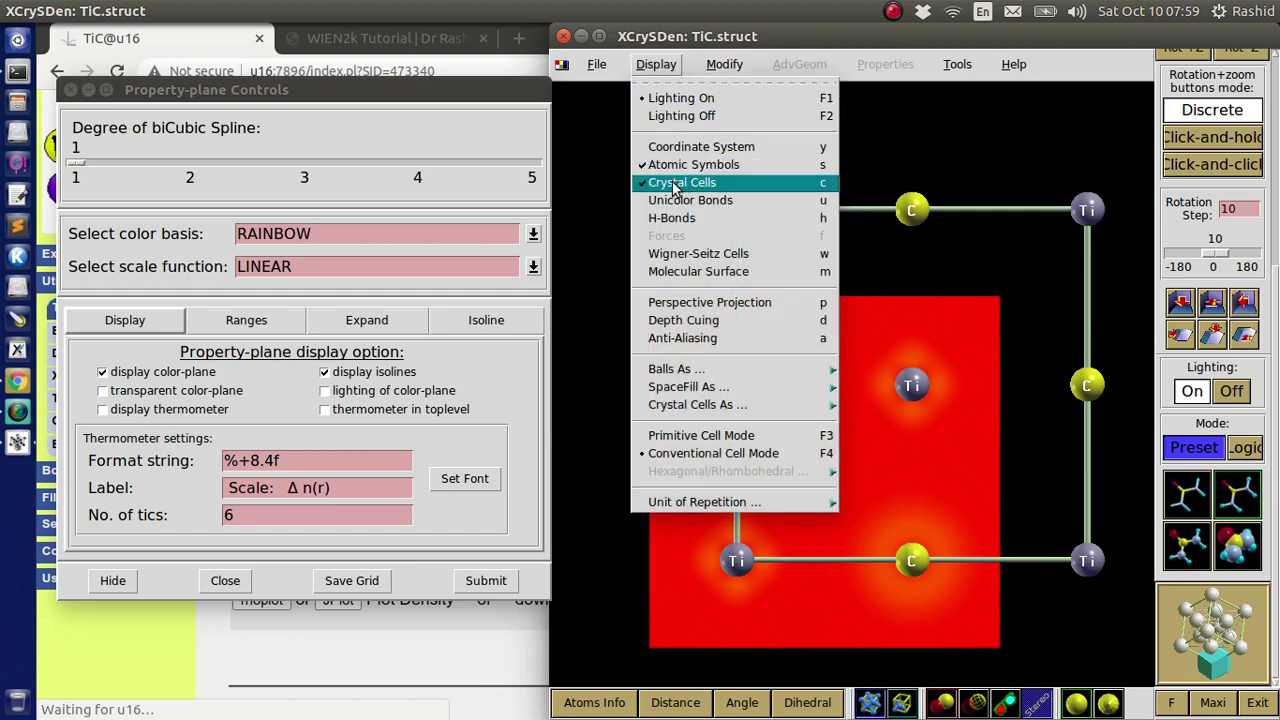
left_click(674, 186)
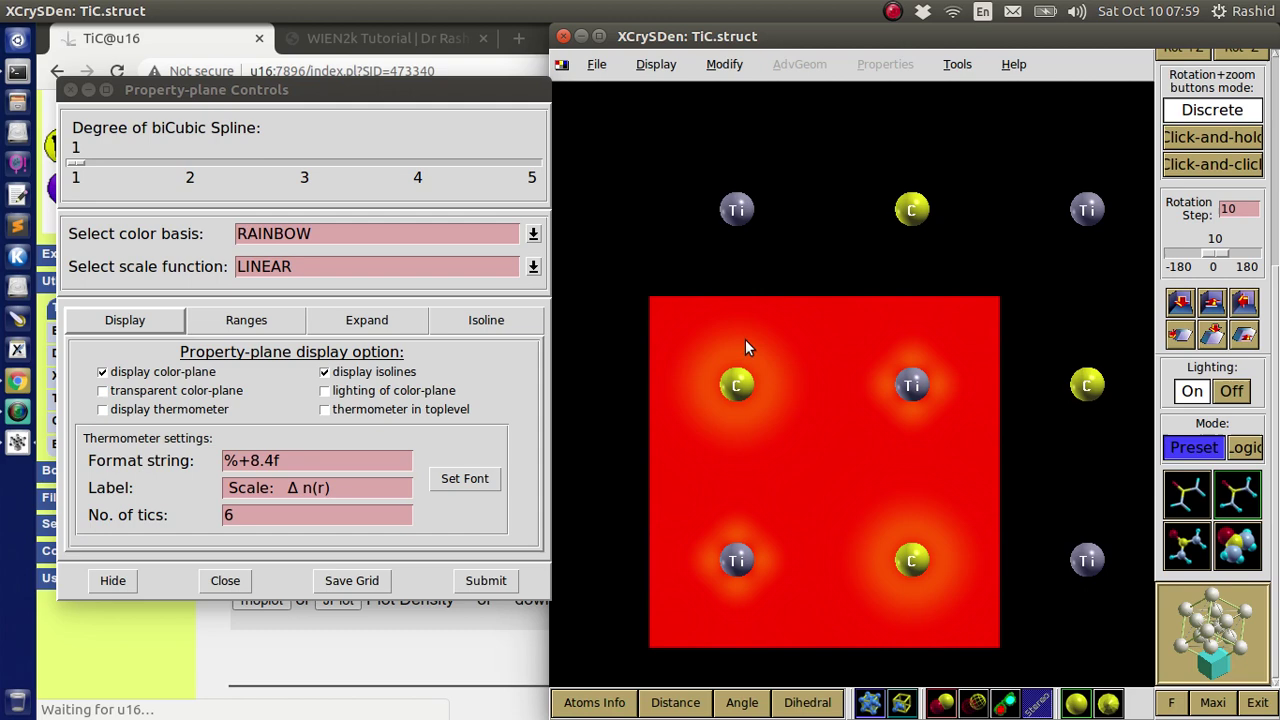
scroll(839, 492, "up", 1)
Zoom in and shift the density plane up and right so it fills the view
scroll(1222, 154, "up", 3)
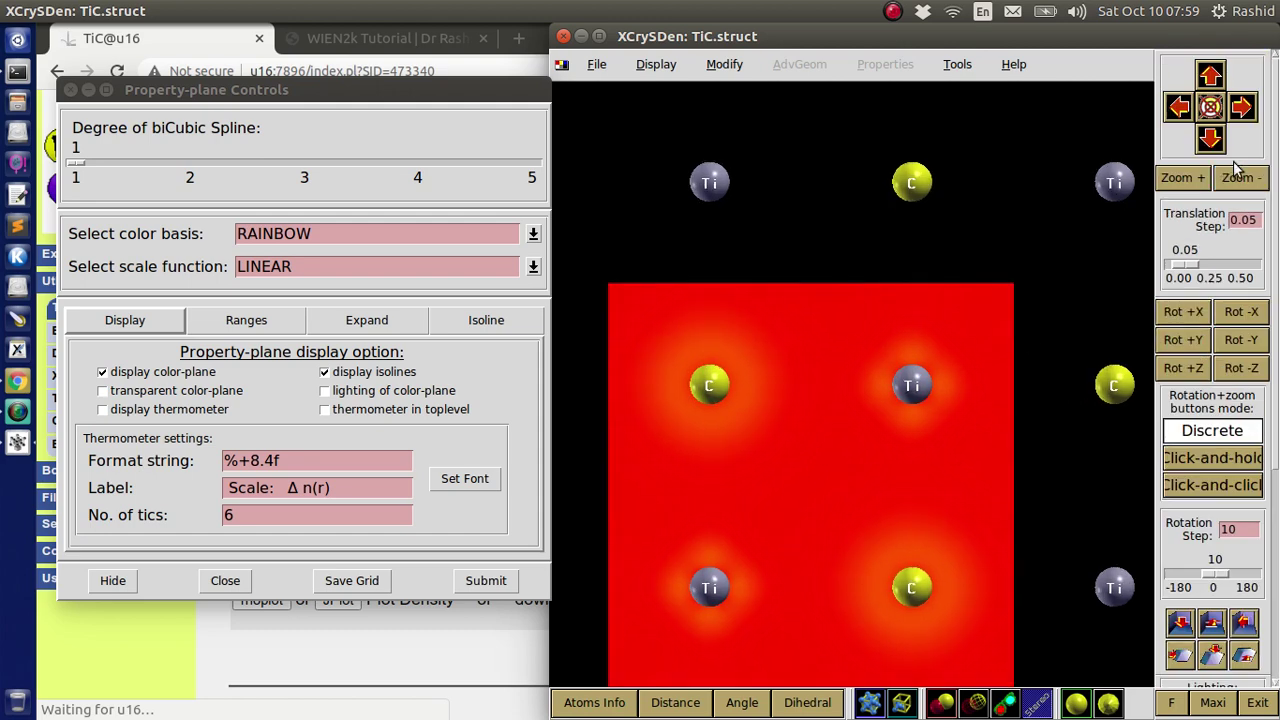
left_click(1211, 76)
left_click(1211, 76)
left_click(1211, 76)
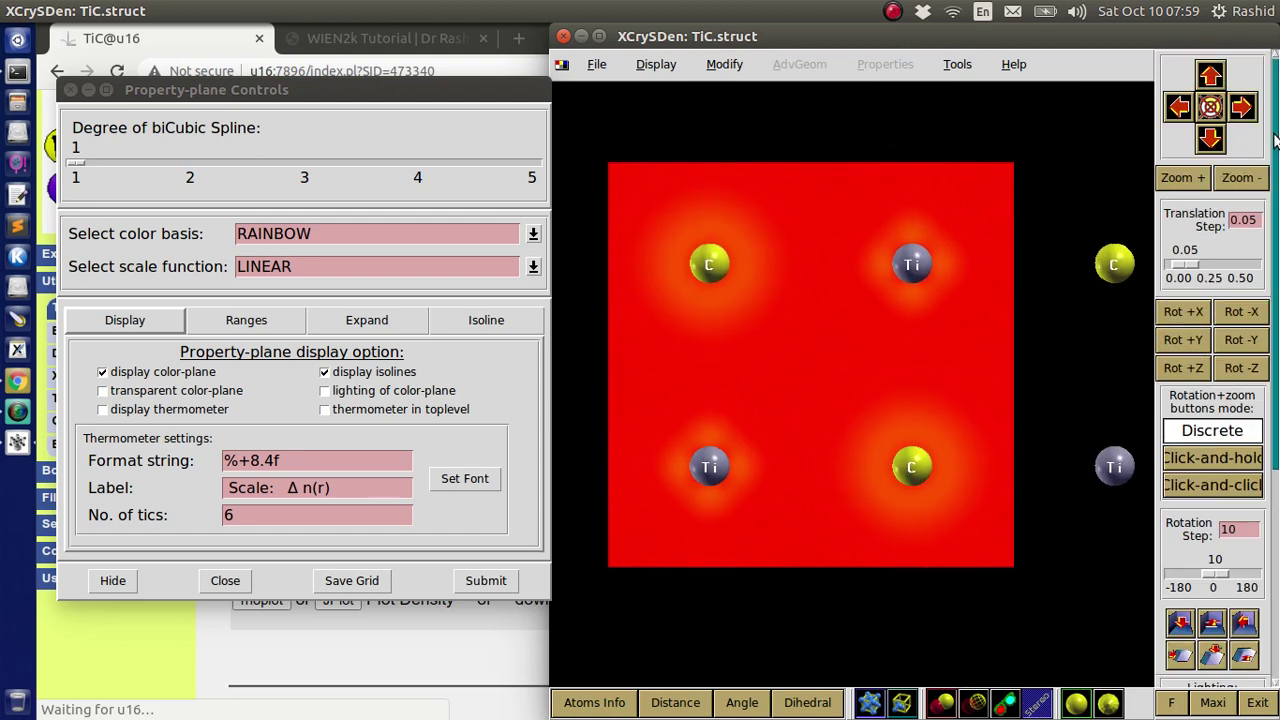
left_click(1242, 107)
left_click(1242, 107)
scroll(1026, 216, "up", 1)
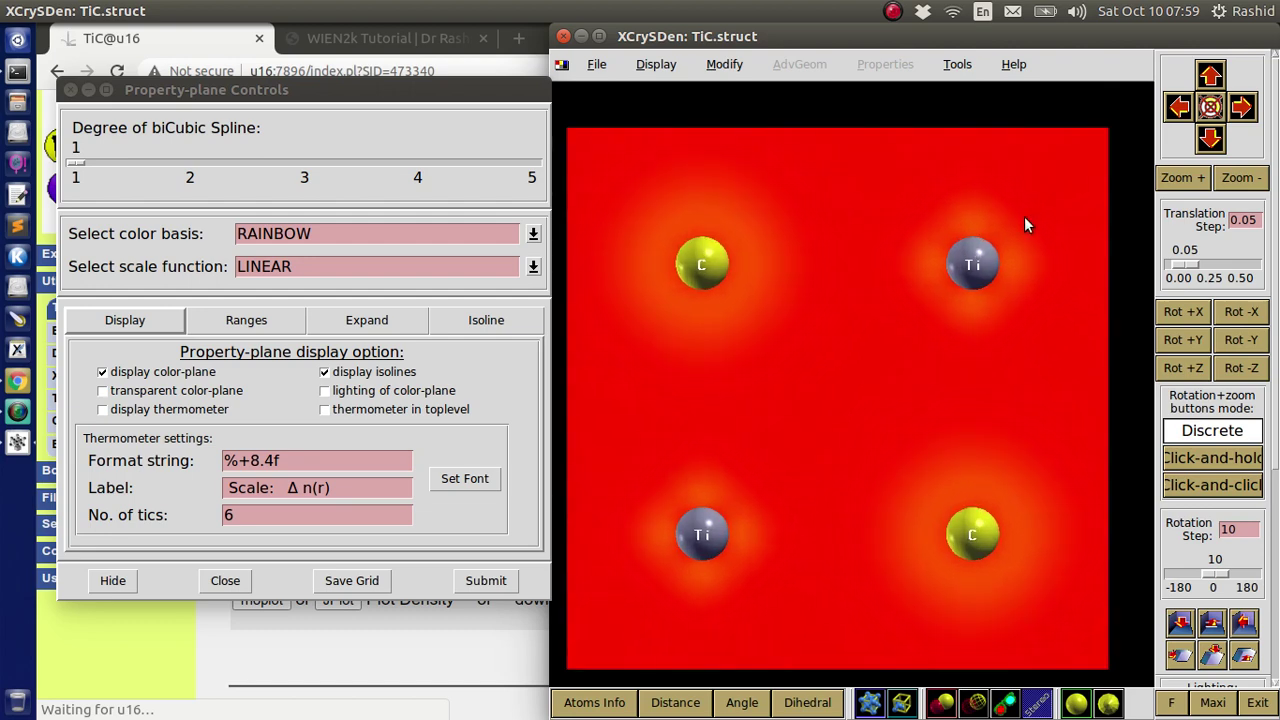
left_click(1211, 78)
left_click(1242, 107)
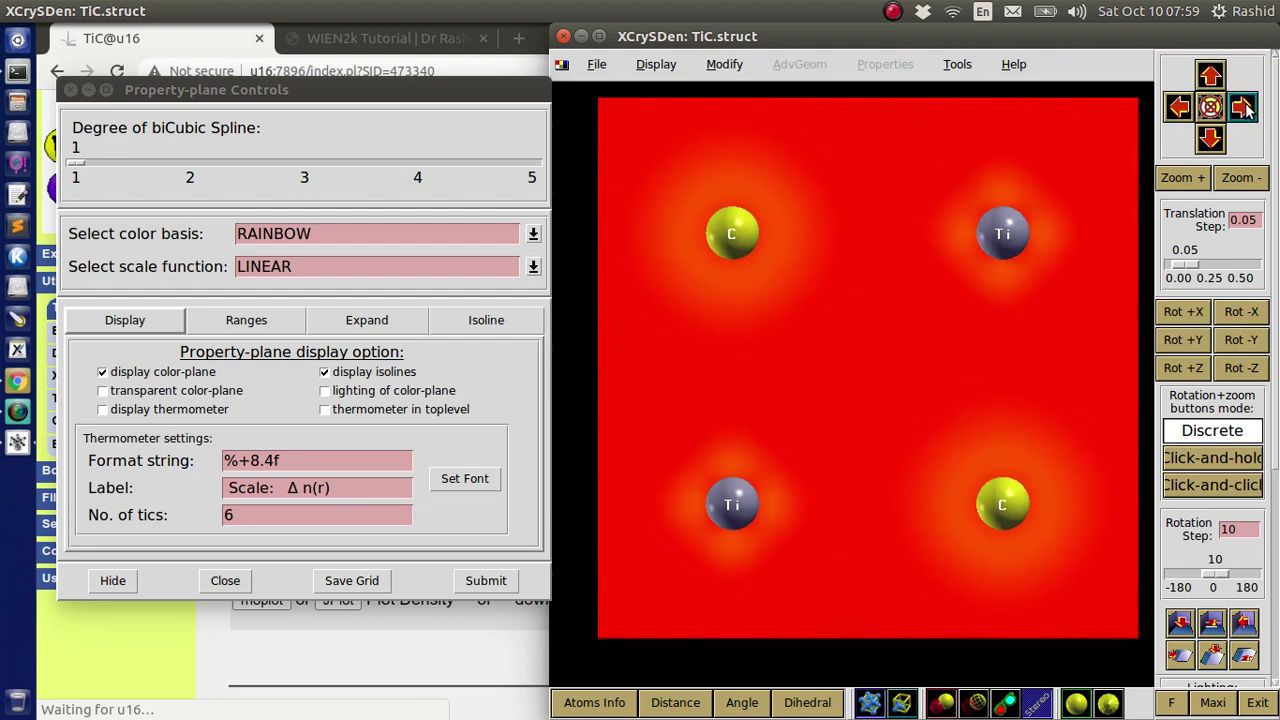
scroll(986, 215, "up", 1)
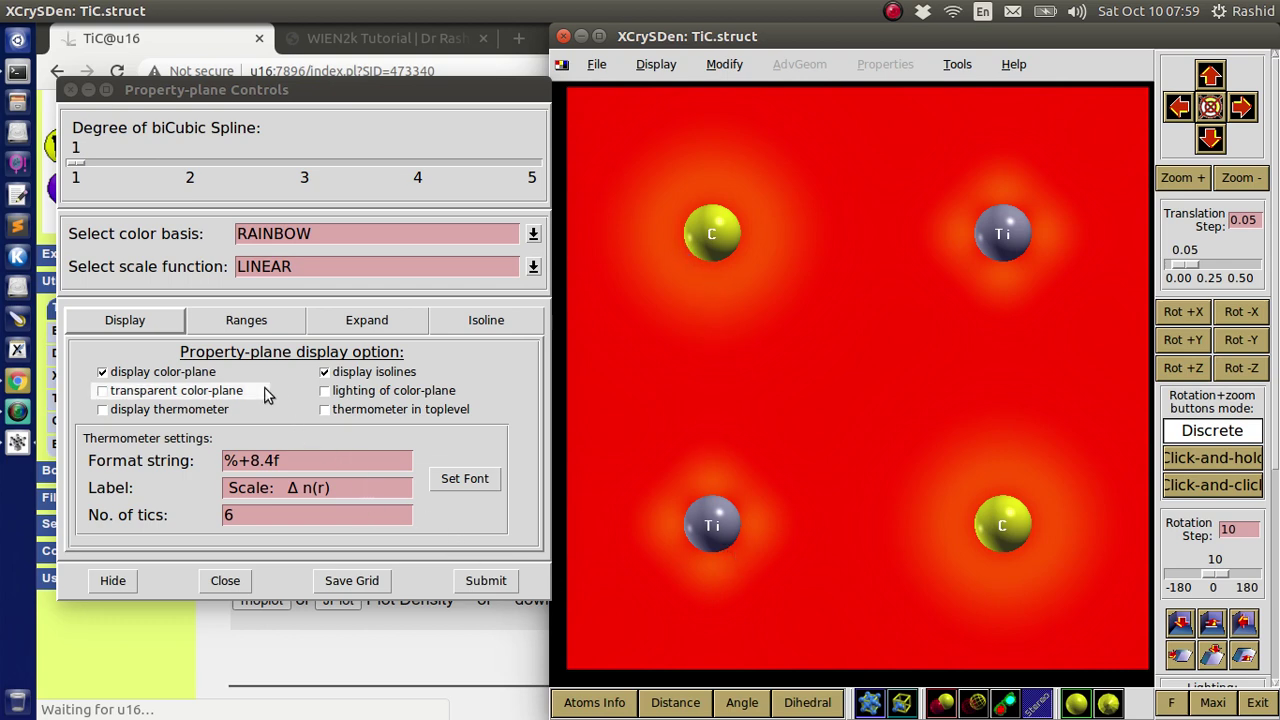
Turn on the display thermometer to add the Δ n(r) colour-scale legend
left_click(113, 413)
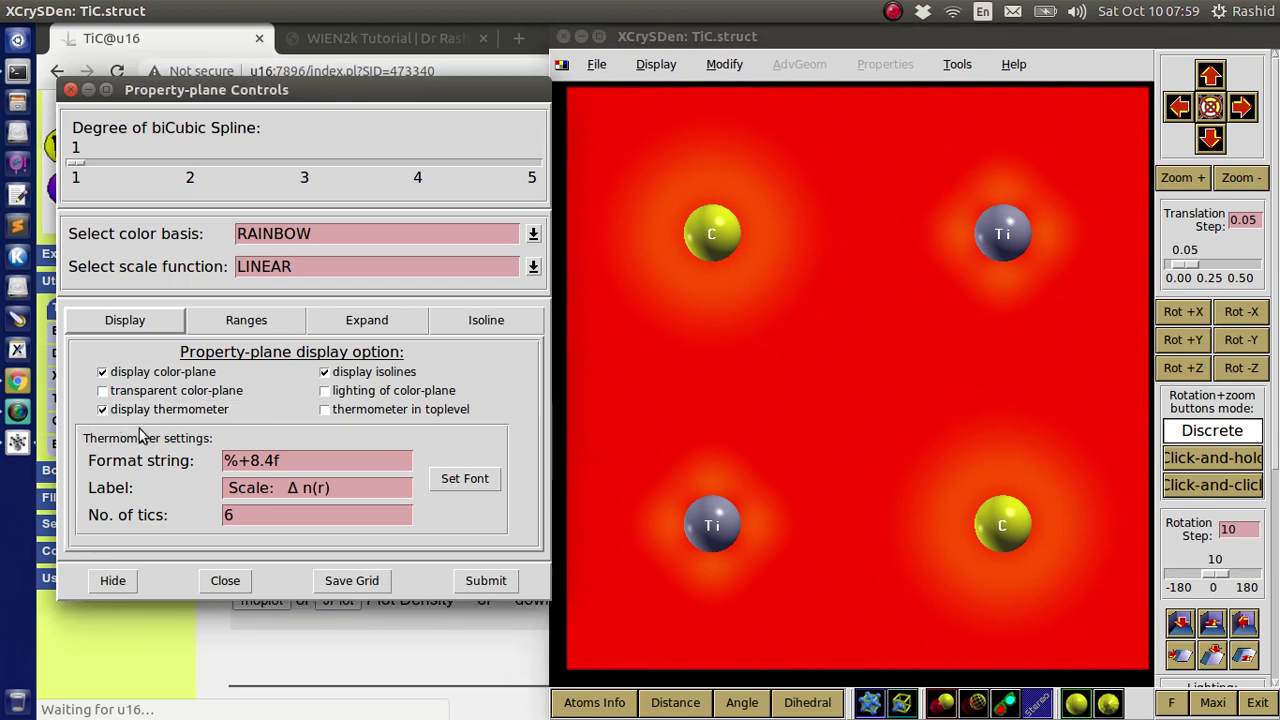
left_click(489, 581)
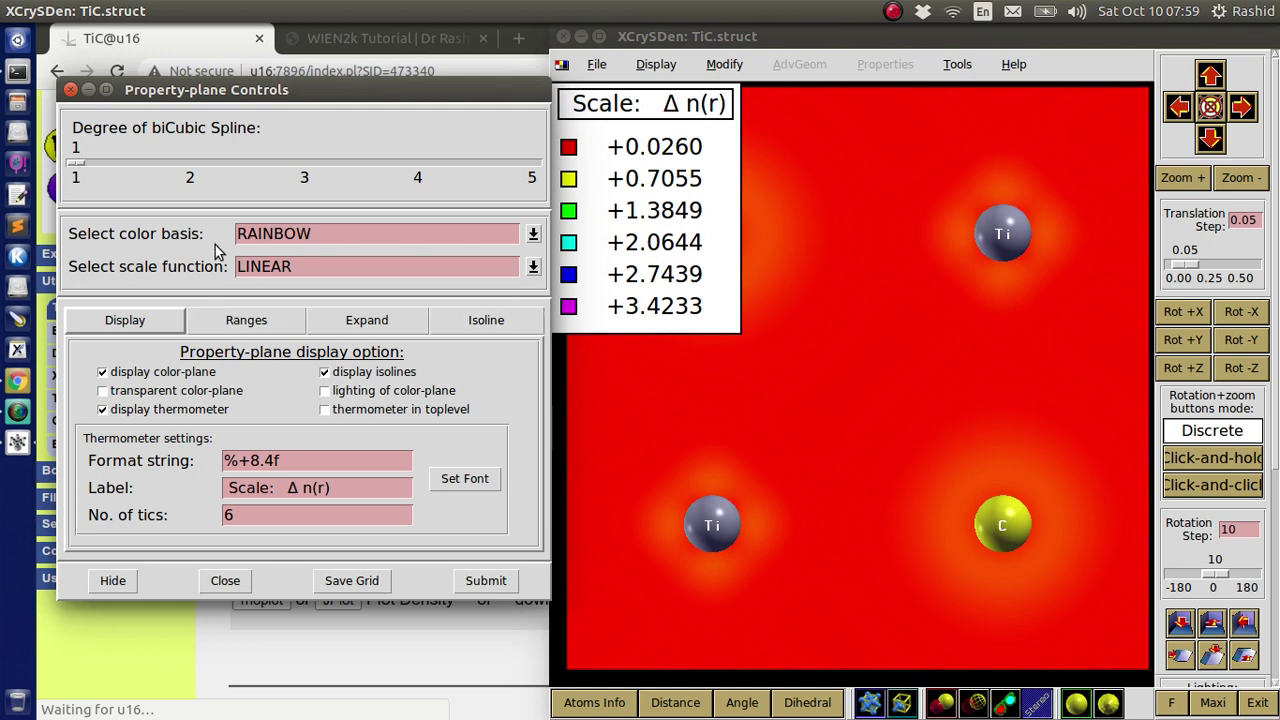
left_click(284, 326)
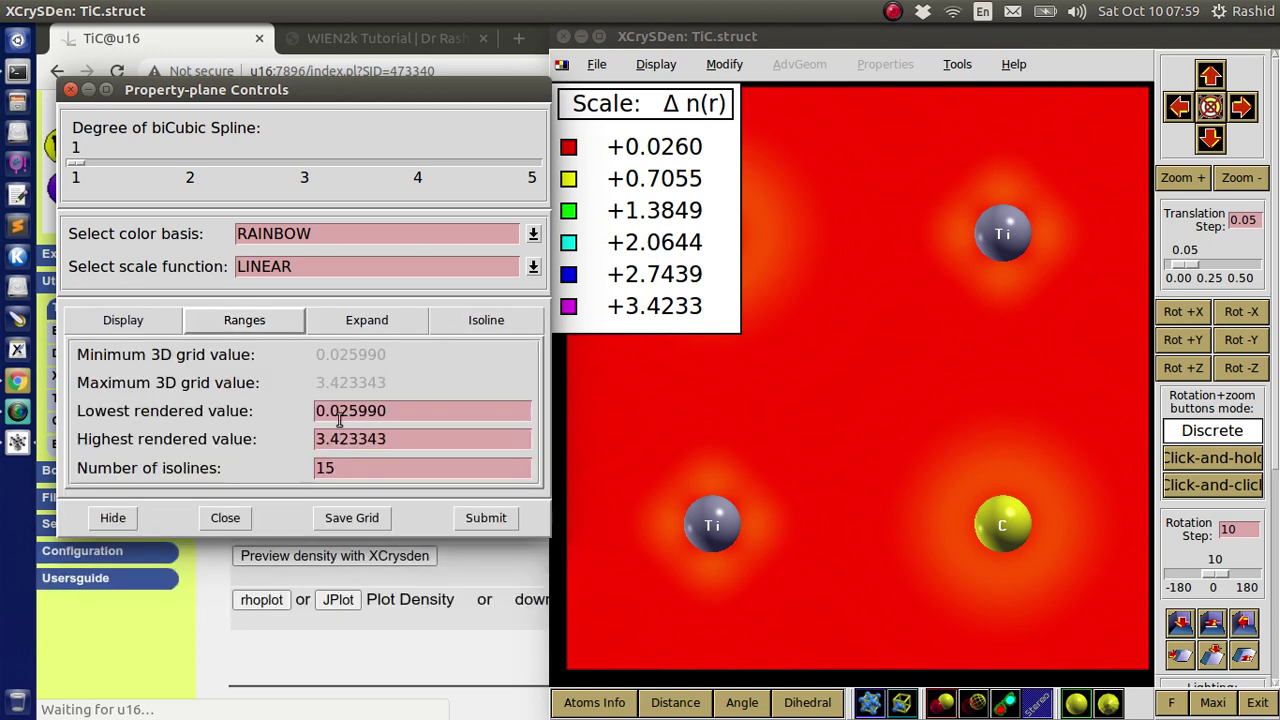
Lower the highest rendered value to 1, then 0.5, then 0.3, applying each
left_click(403, 437)
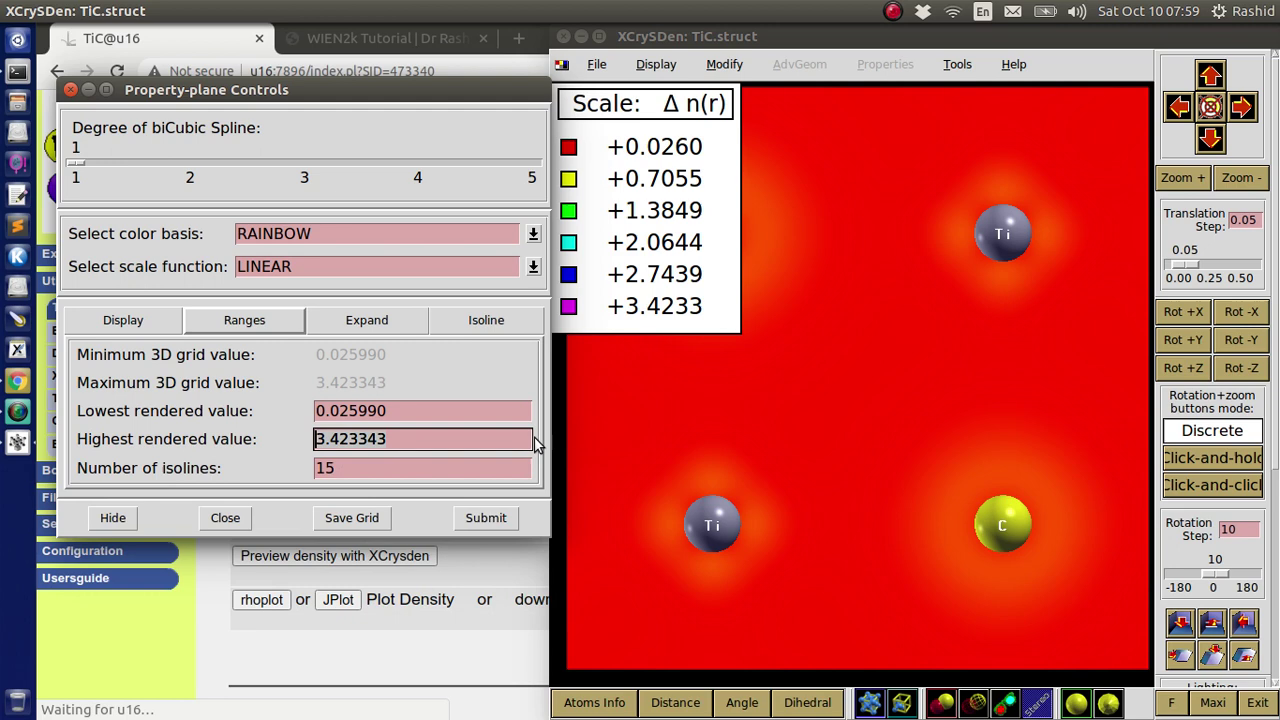
triple_click(414, 432)
type("1")
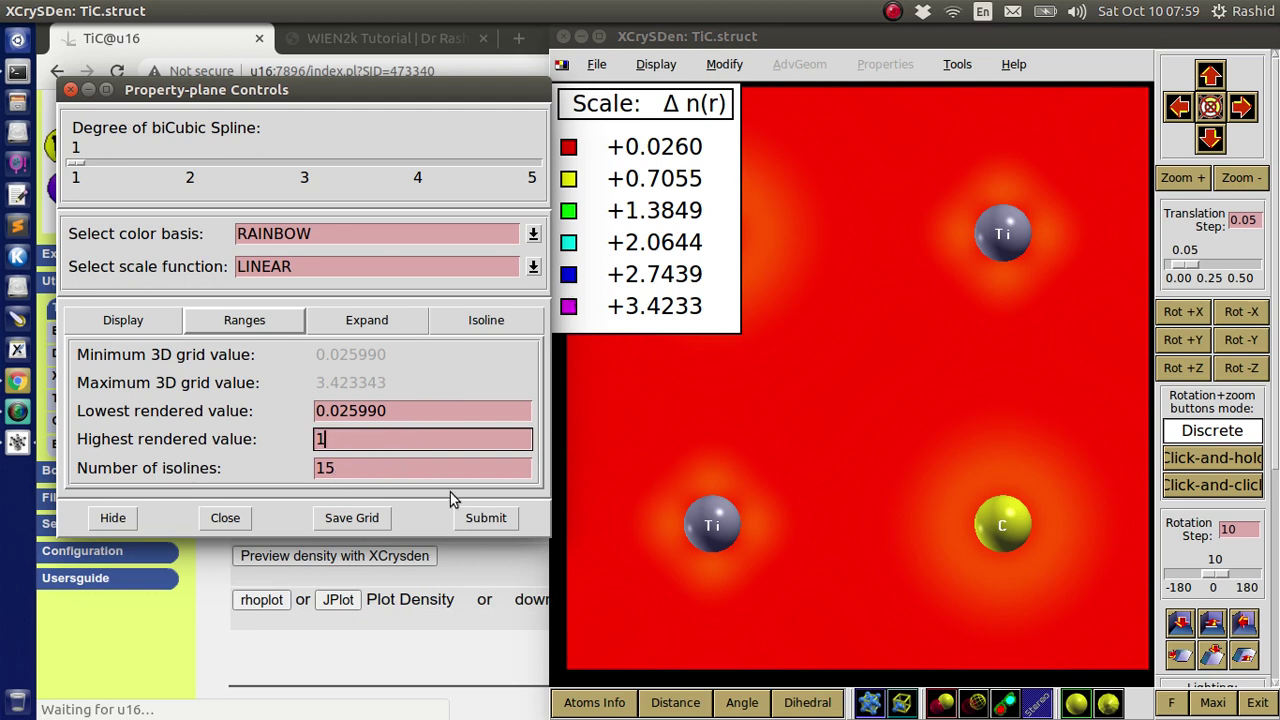
left_click(482, 518)
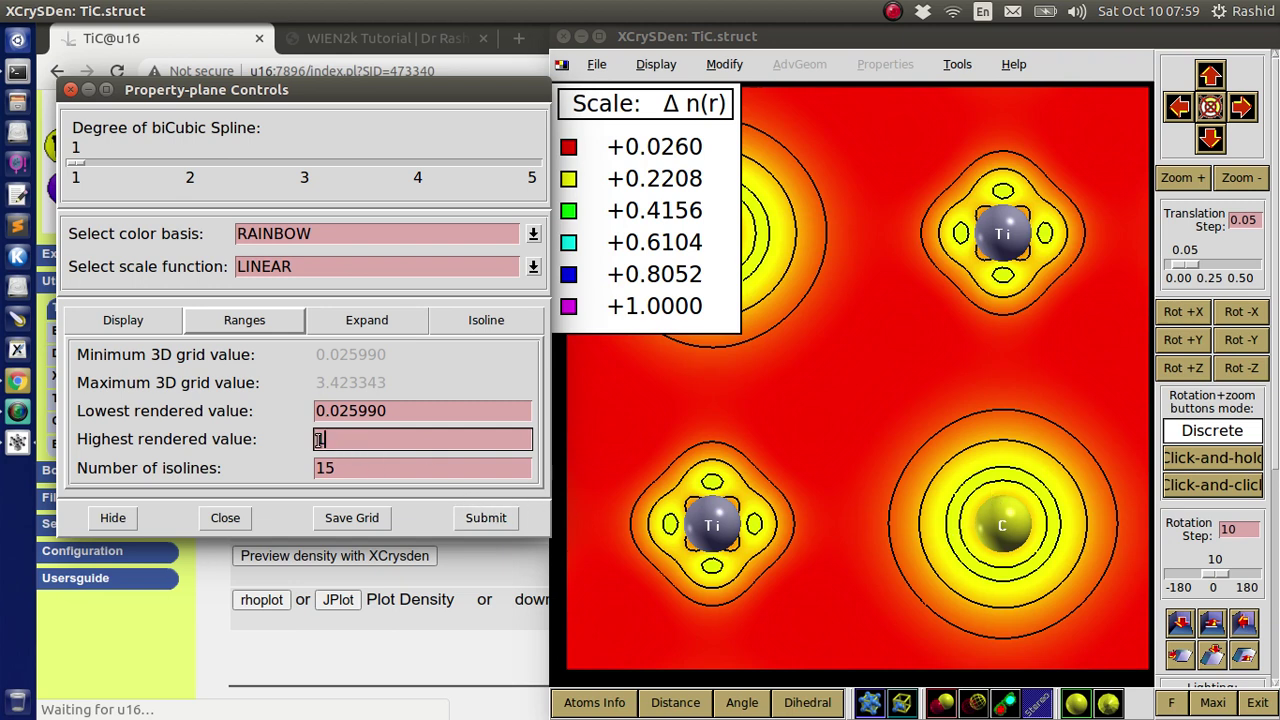
type("0.5")
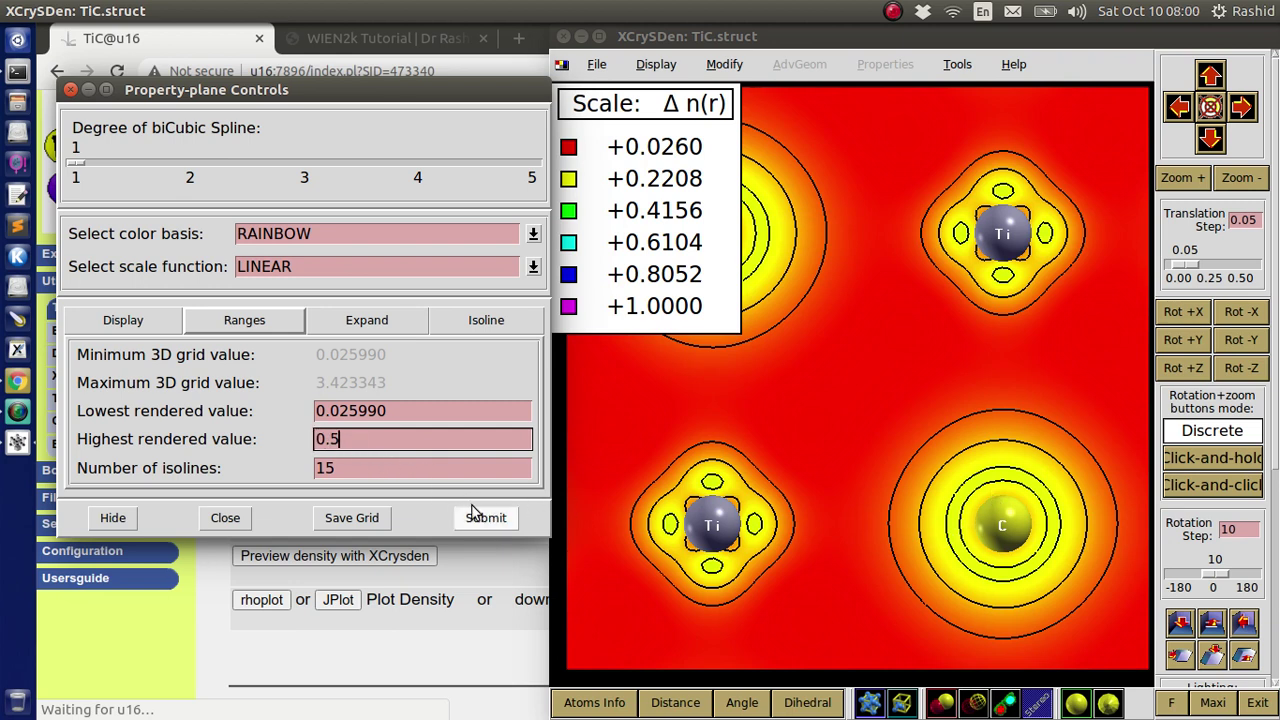
left_click(482, 517)
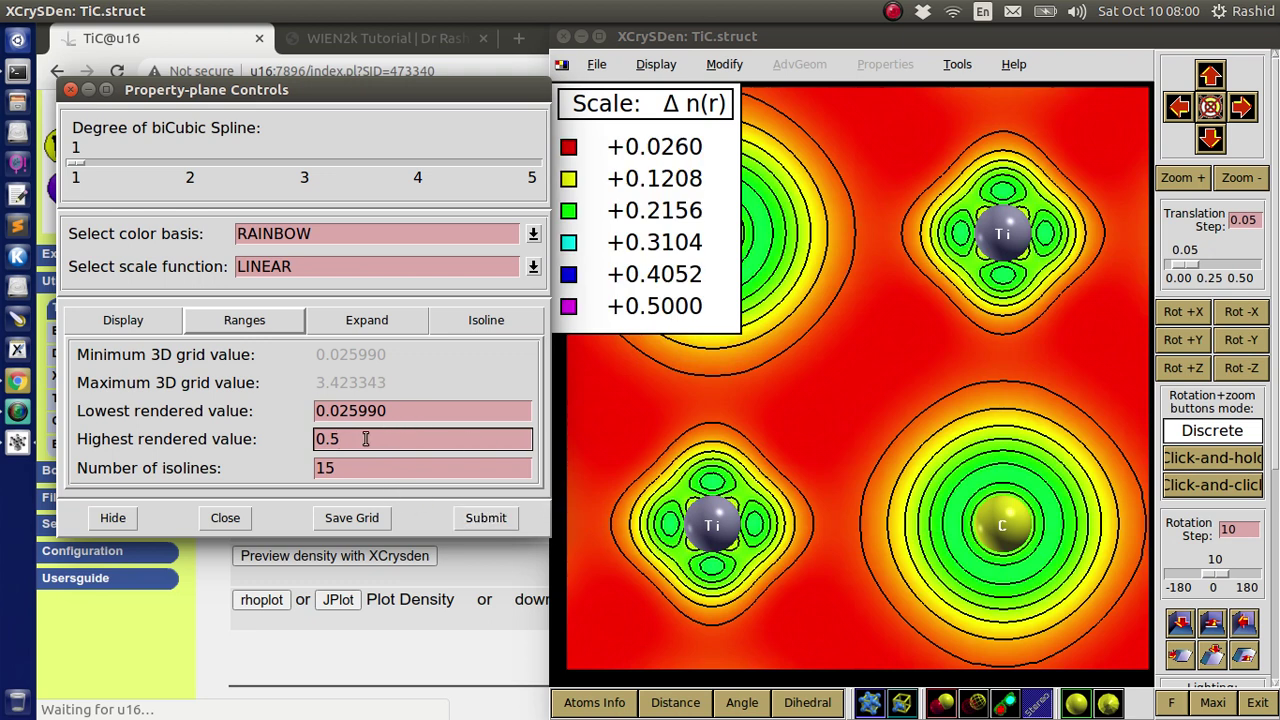
double_click(334, 438)
type("3")
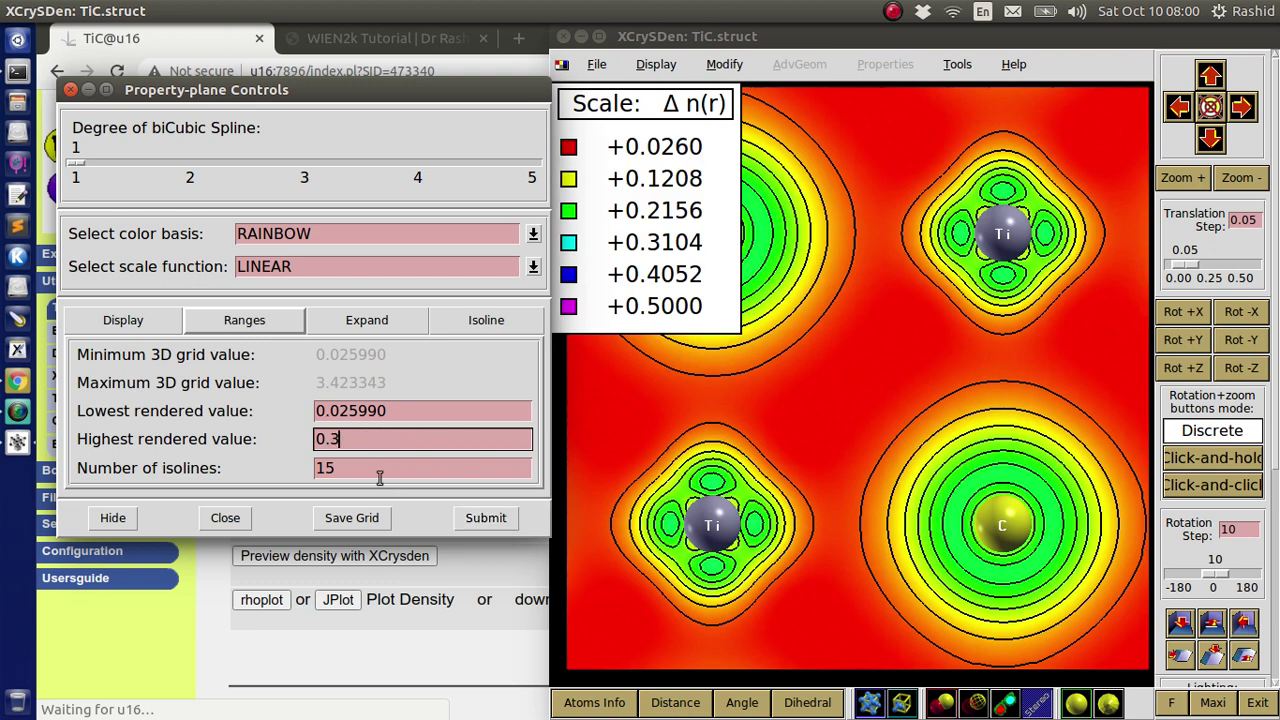
left_click(478, 517)
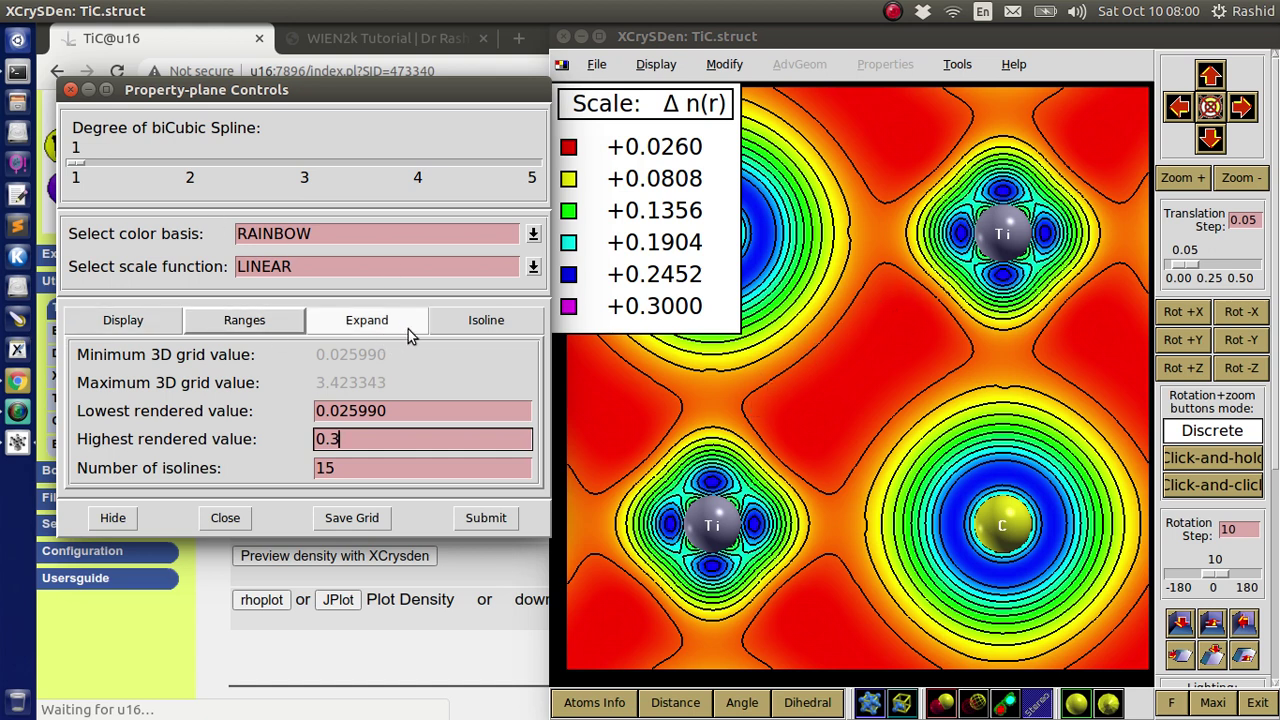
Reduce the isoline width from 2 to 1
left_click(475, 321)
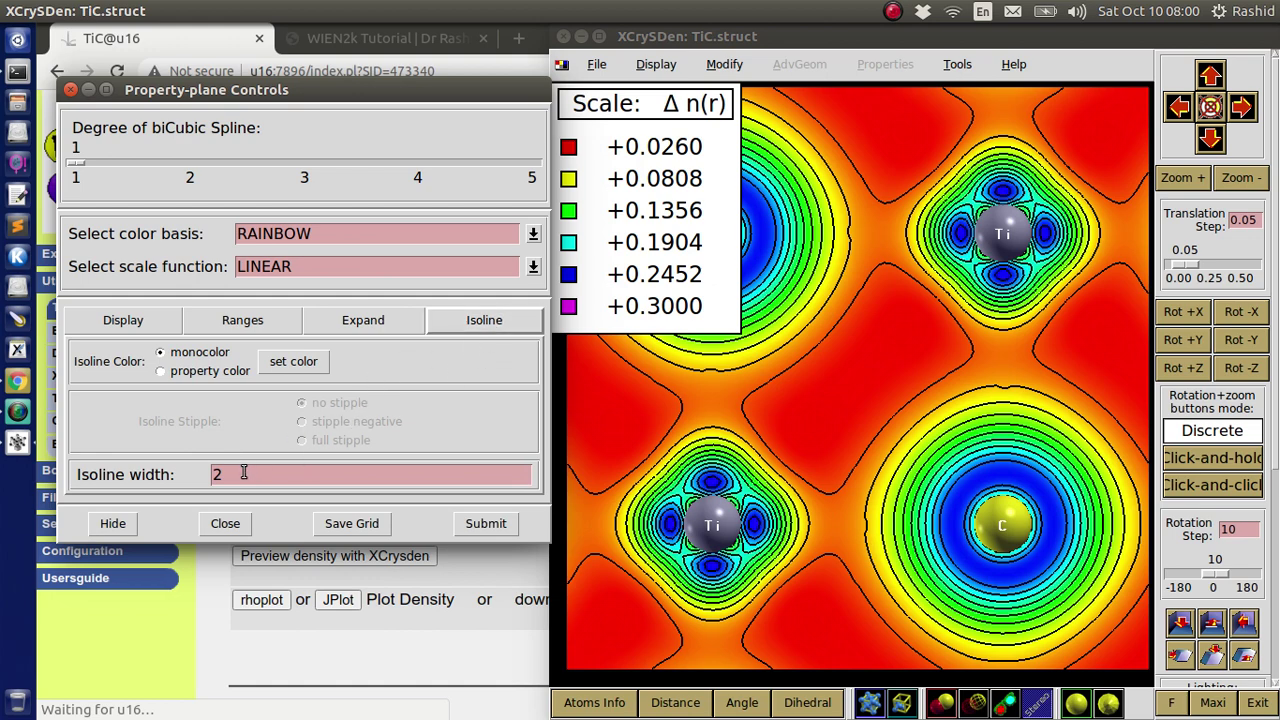
left_click(210, 474)
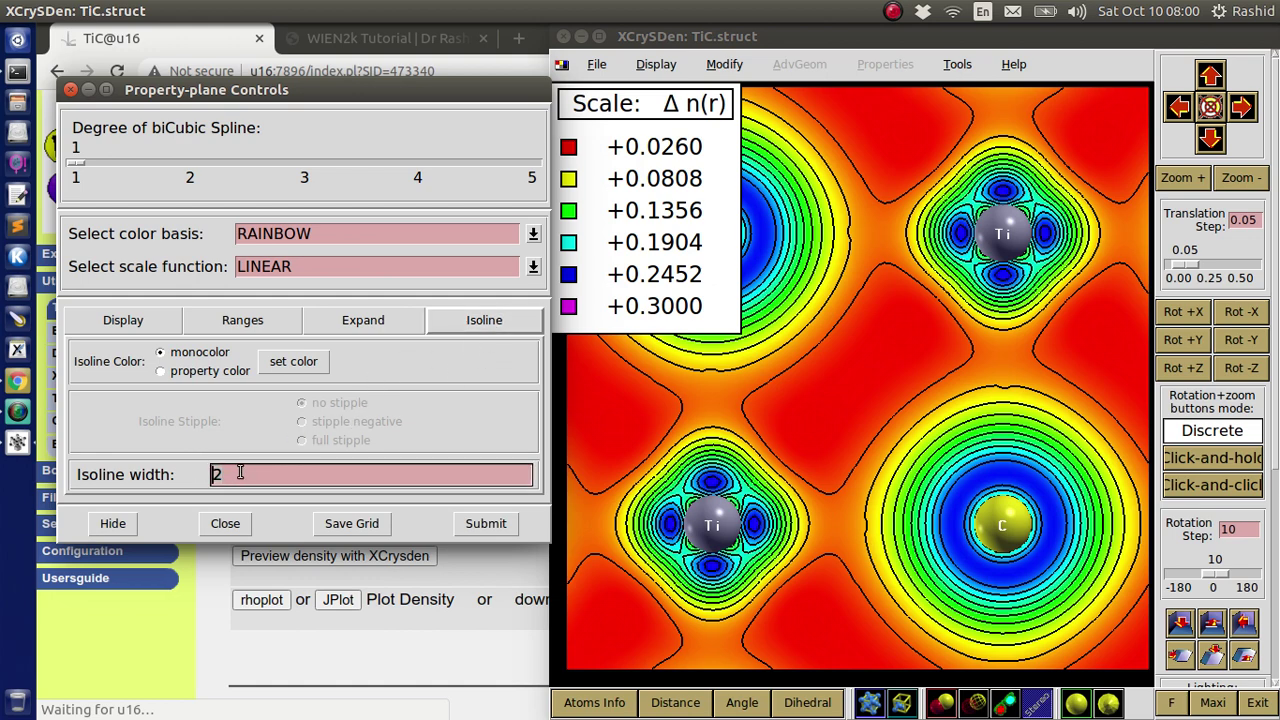
key("Delete")
type("1")
left_click(486, 523)
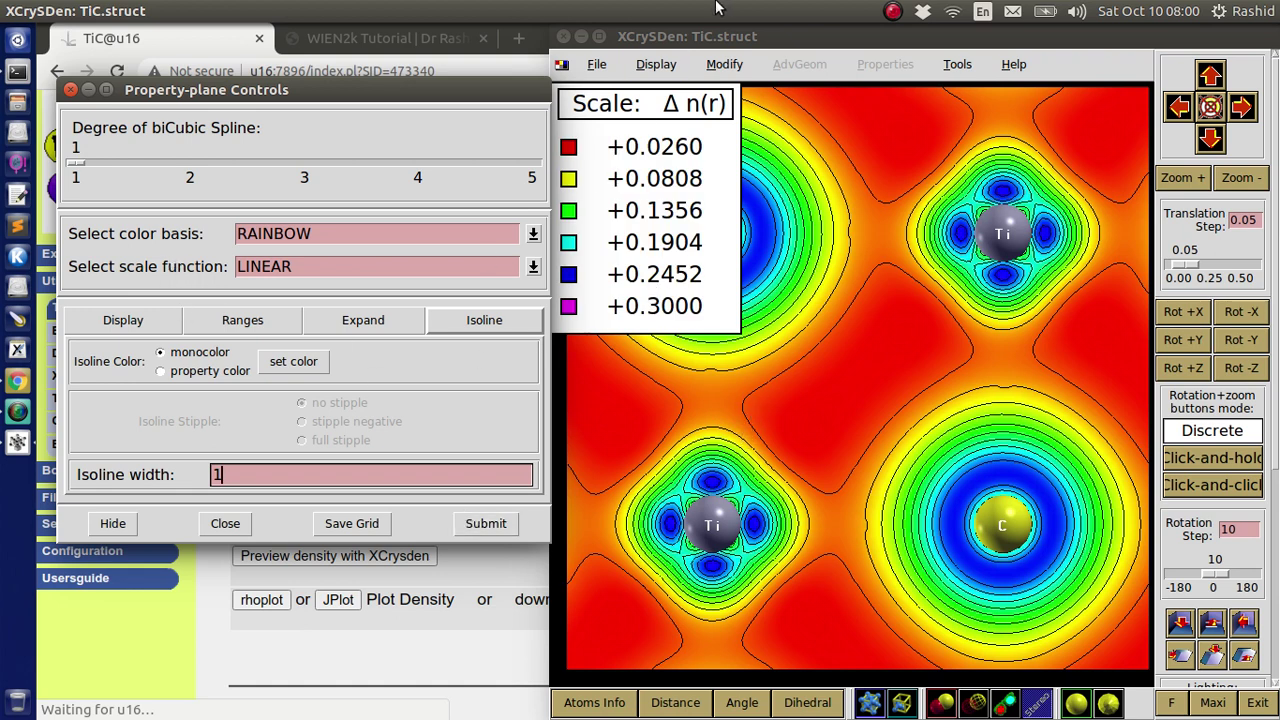
Switch off the display thermometer to remove the colour-scale legend
left_click(112, 328)
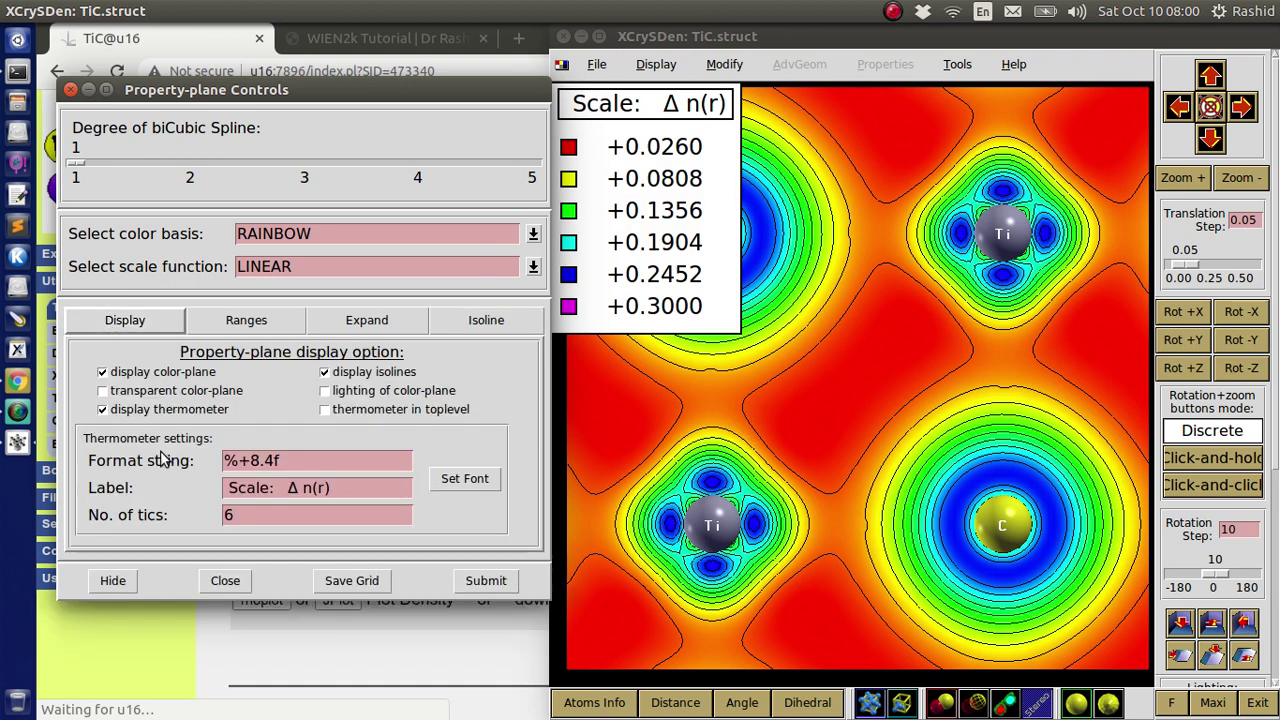
left_click(143, 412)
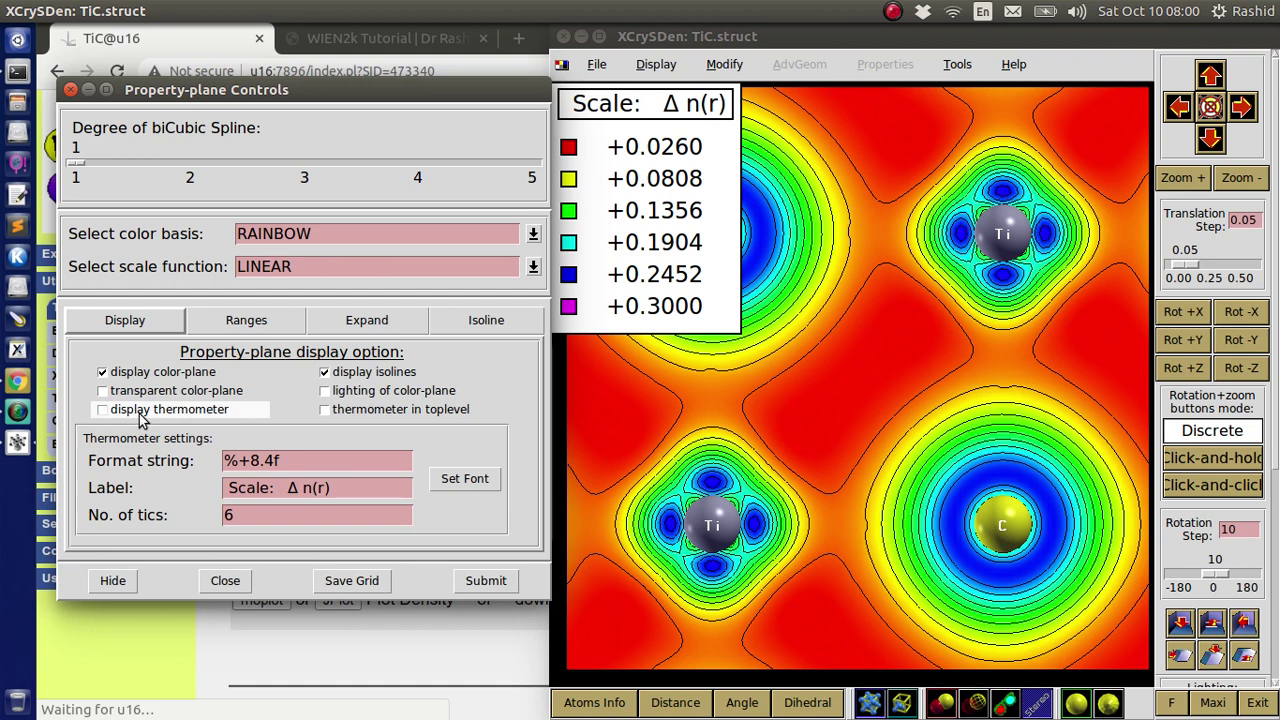
left_click(484, 588)
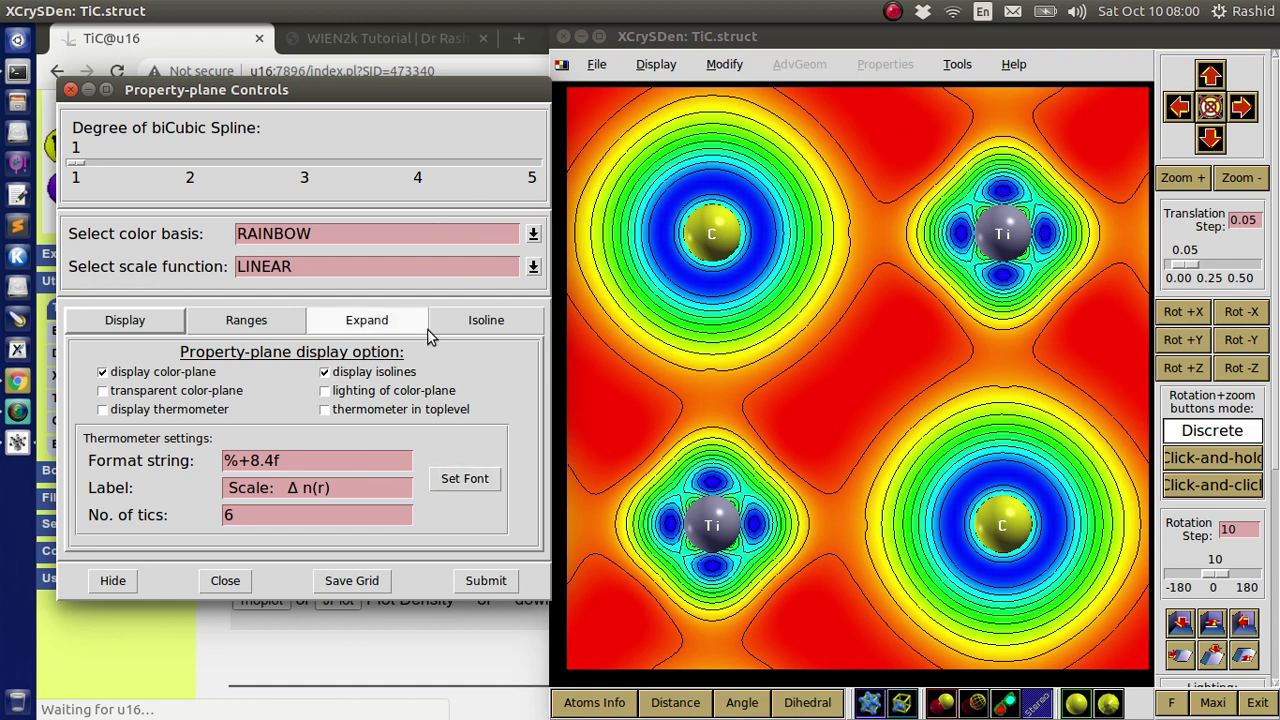
left_click(477, 322)
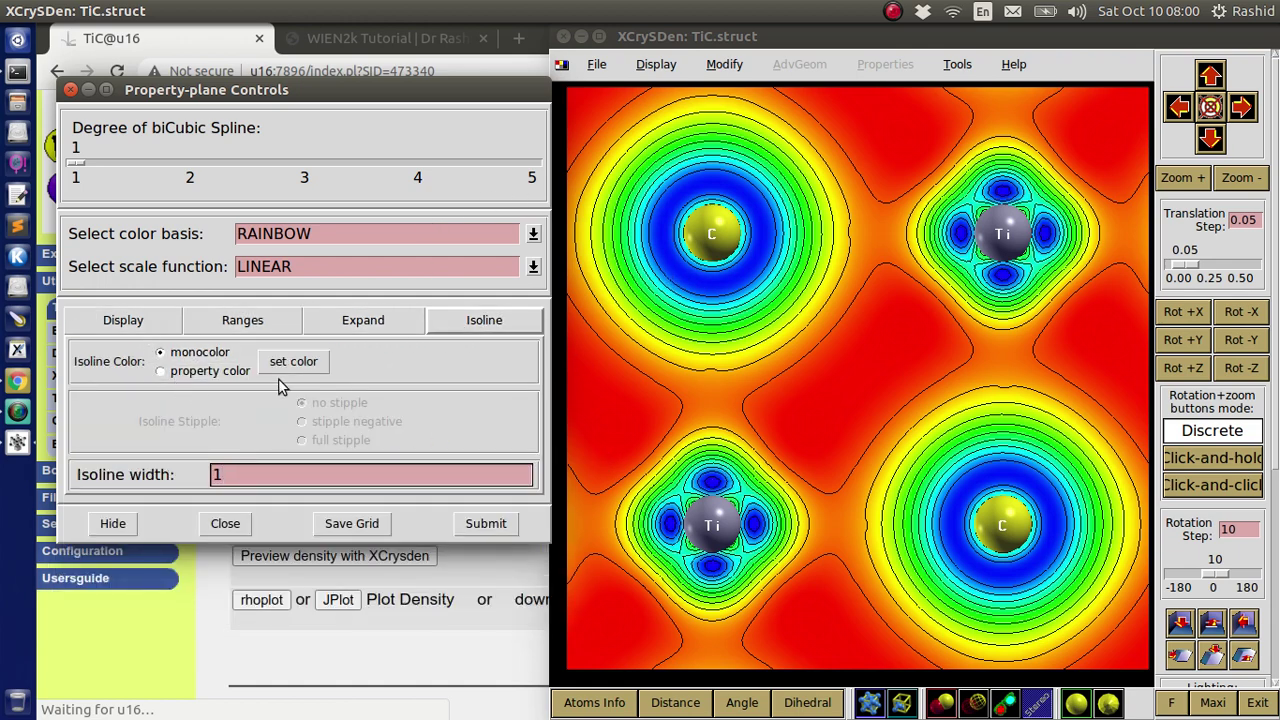
Set the isoline colour to white with red, green and blue at full
left_click(294, 361)
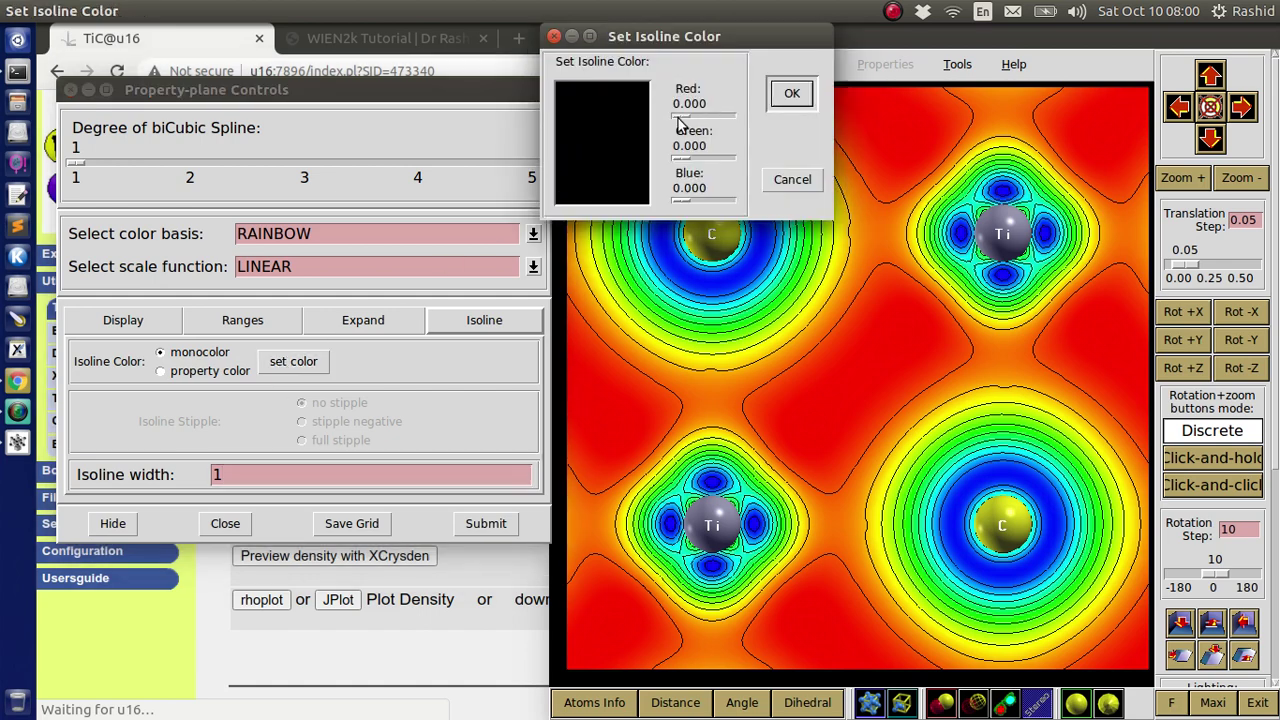
left_click_drag(680, 117, 743, 127)
left_click_drag(688, 160, 742, 160)
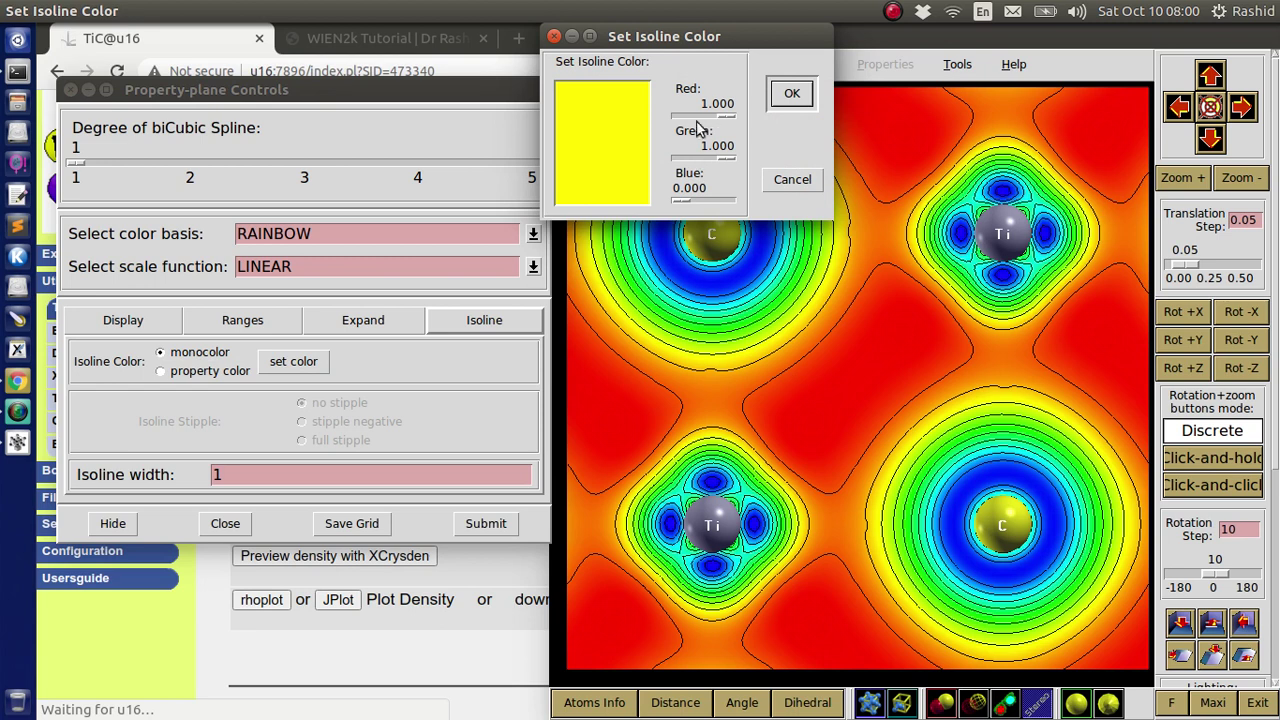
left_click_drag(677, 207, 740, 205)
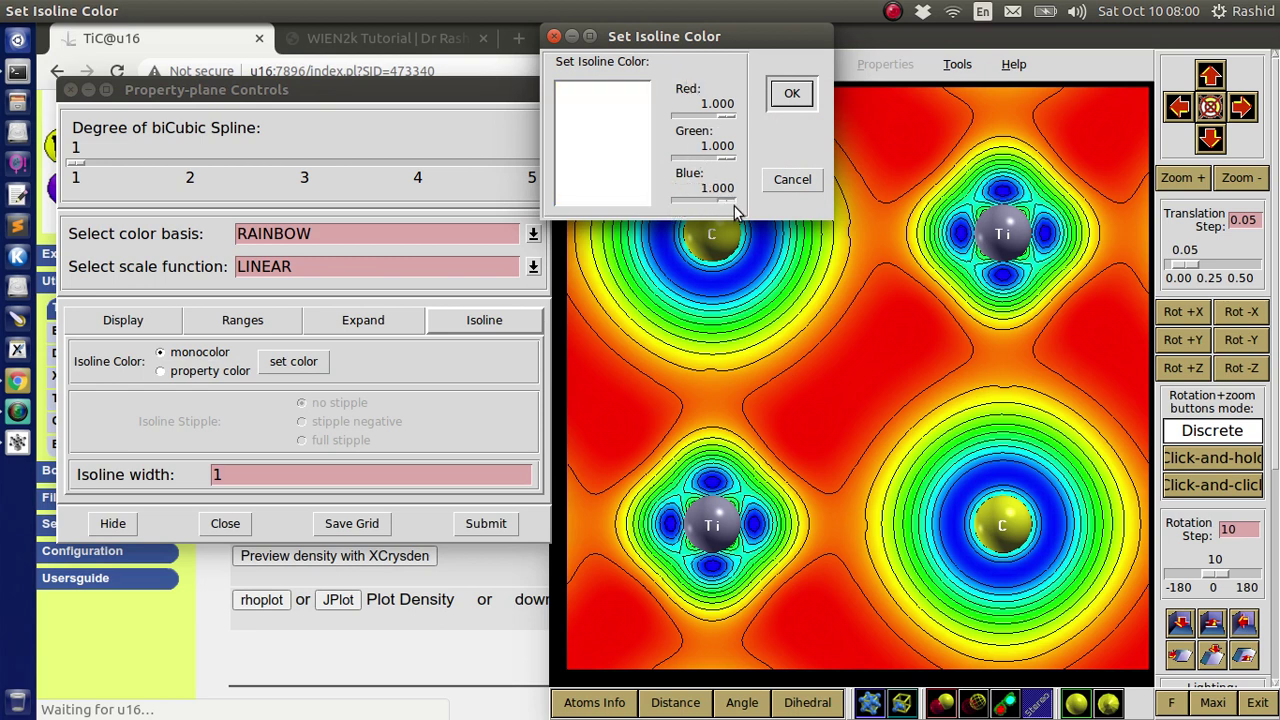
left_click(792, 96)
left_click(790, 100)
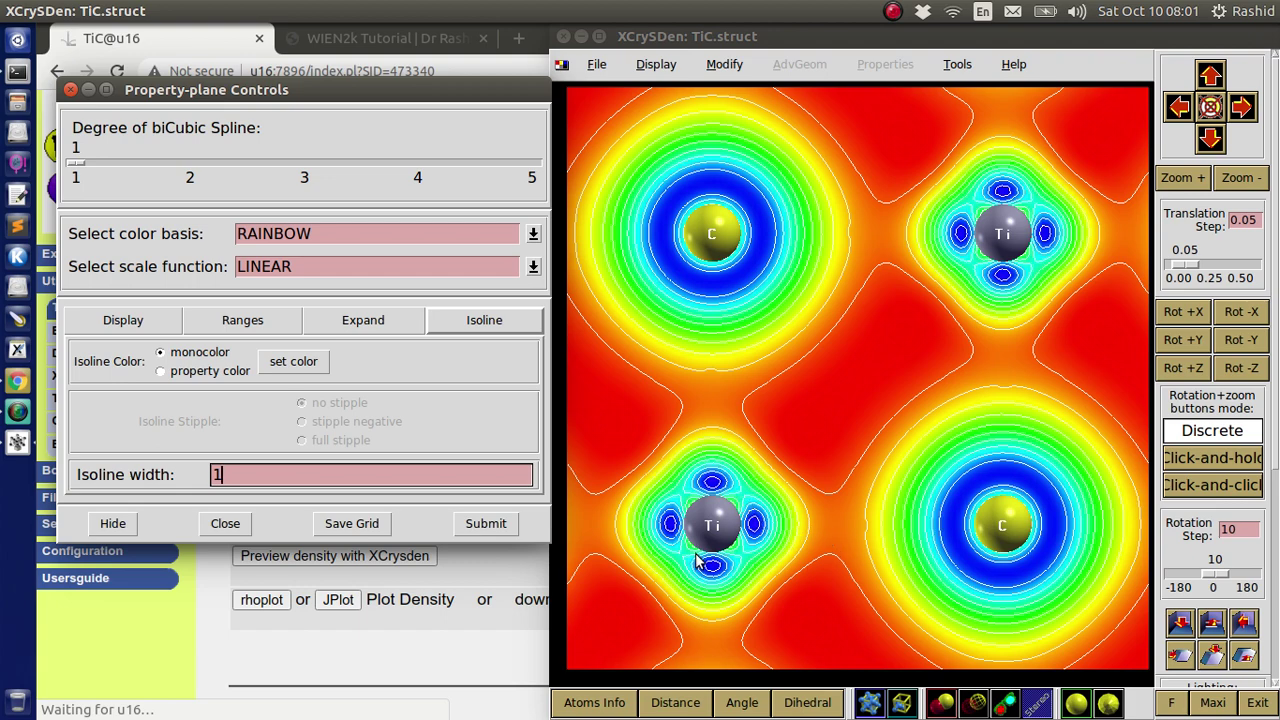
Print the crystal plot to the PNG file TiC.png
left_click(596, 64)
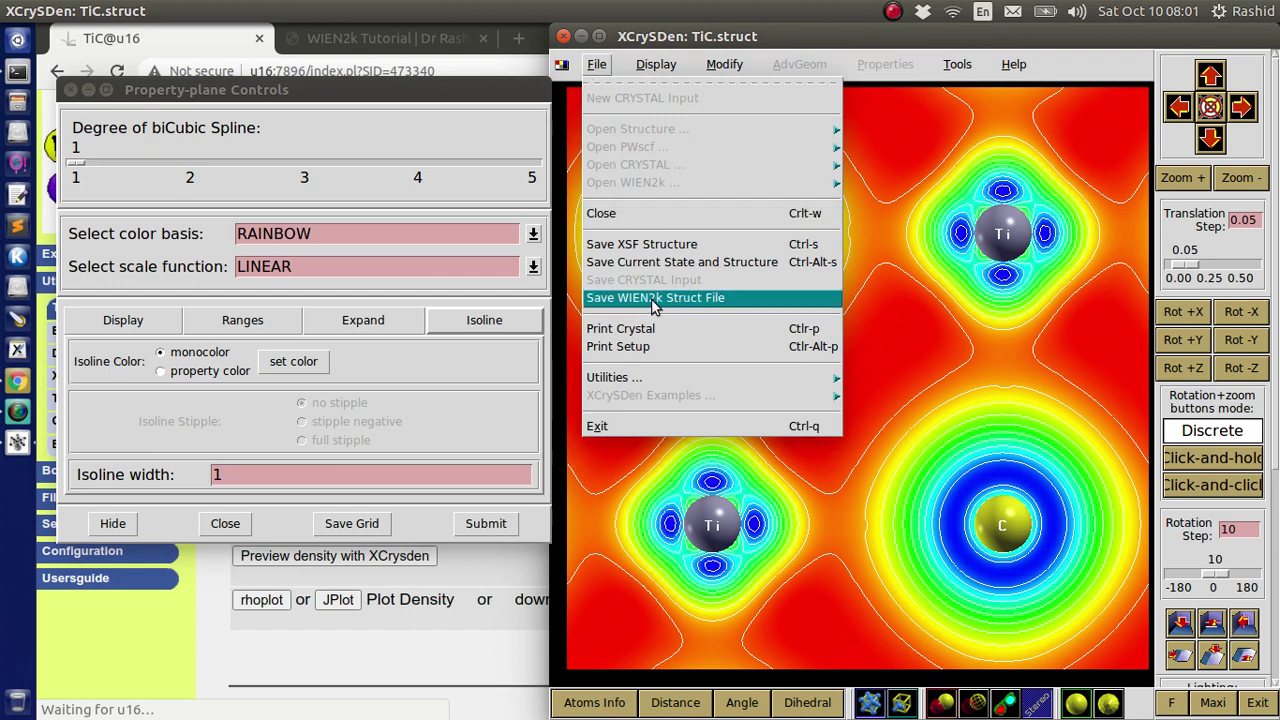
left_click(619, 339)
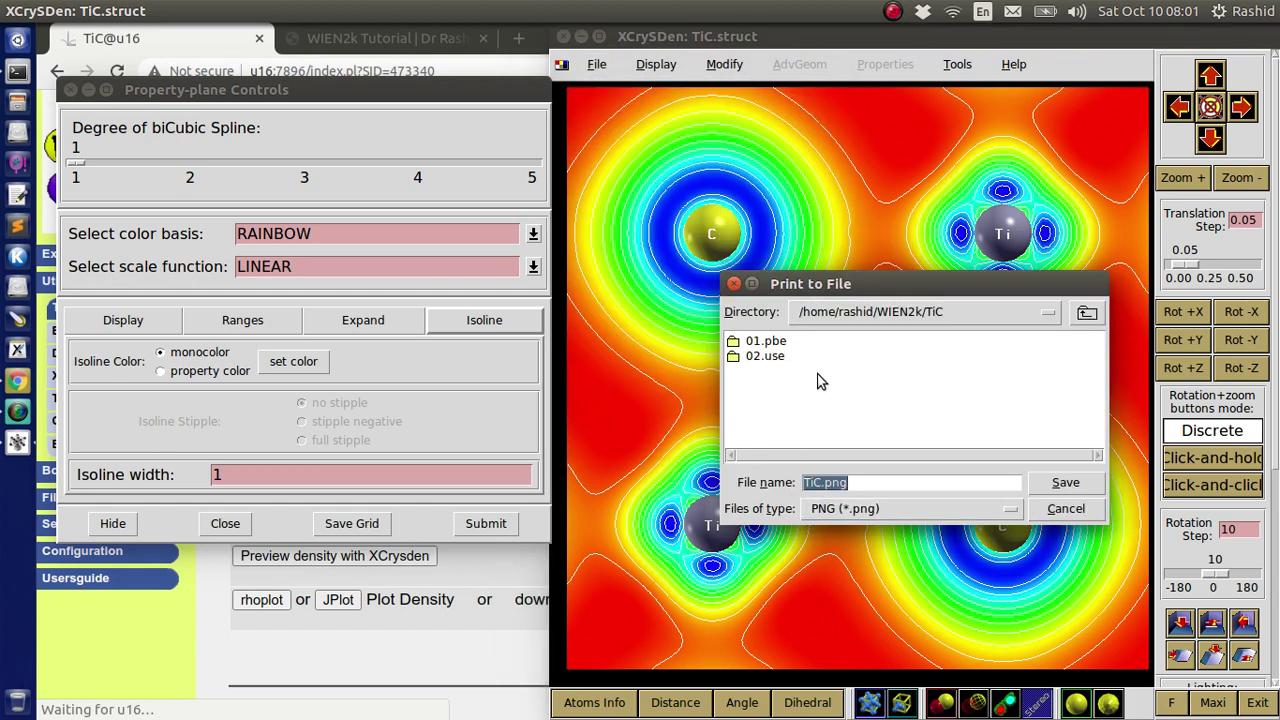
left_click(1063, 484)
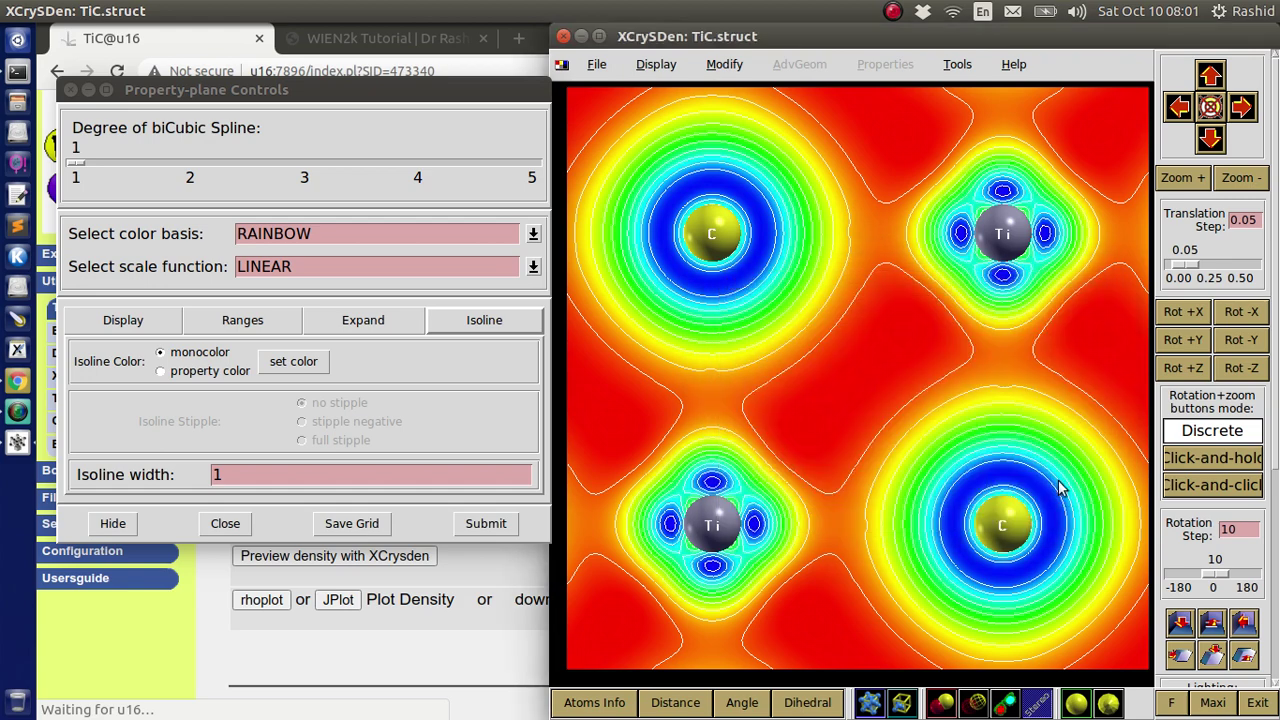
View TiC.png with eog from the terminal, find it black, and close it
left_click(22, 74)
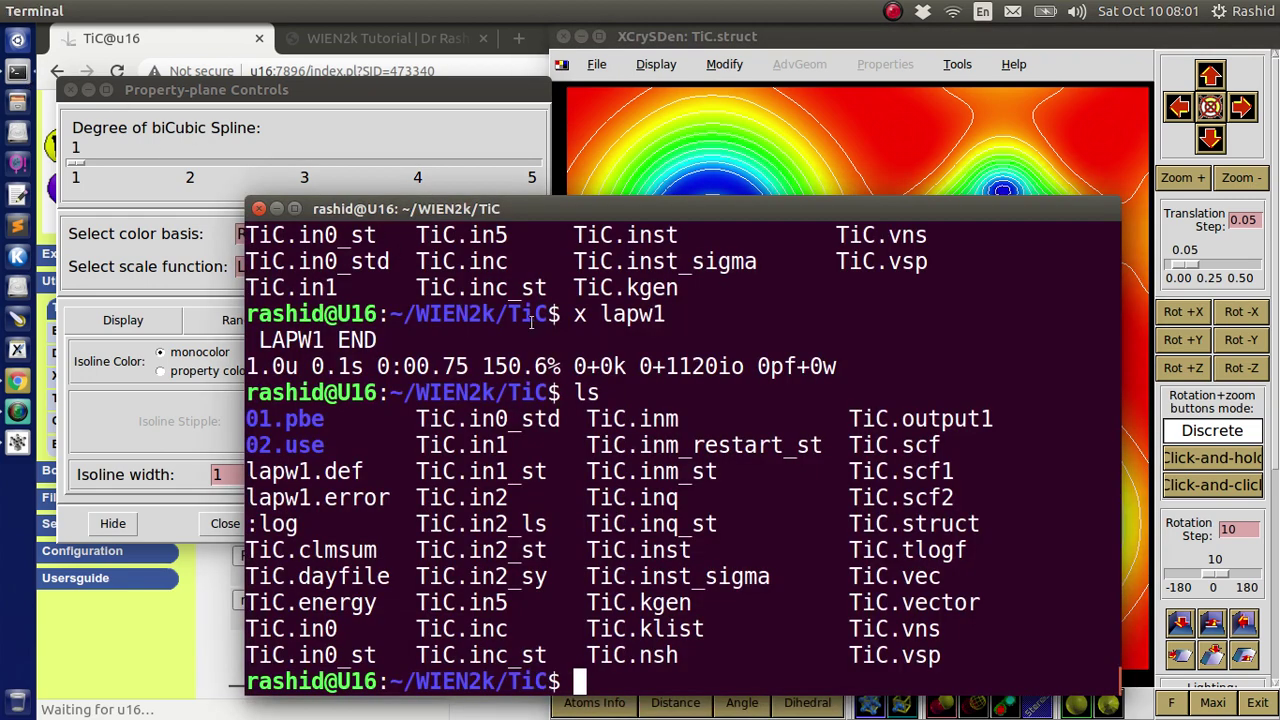
left_click_drag(572, 206, 563, 159)
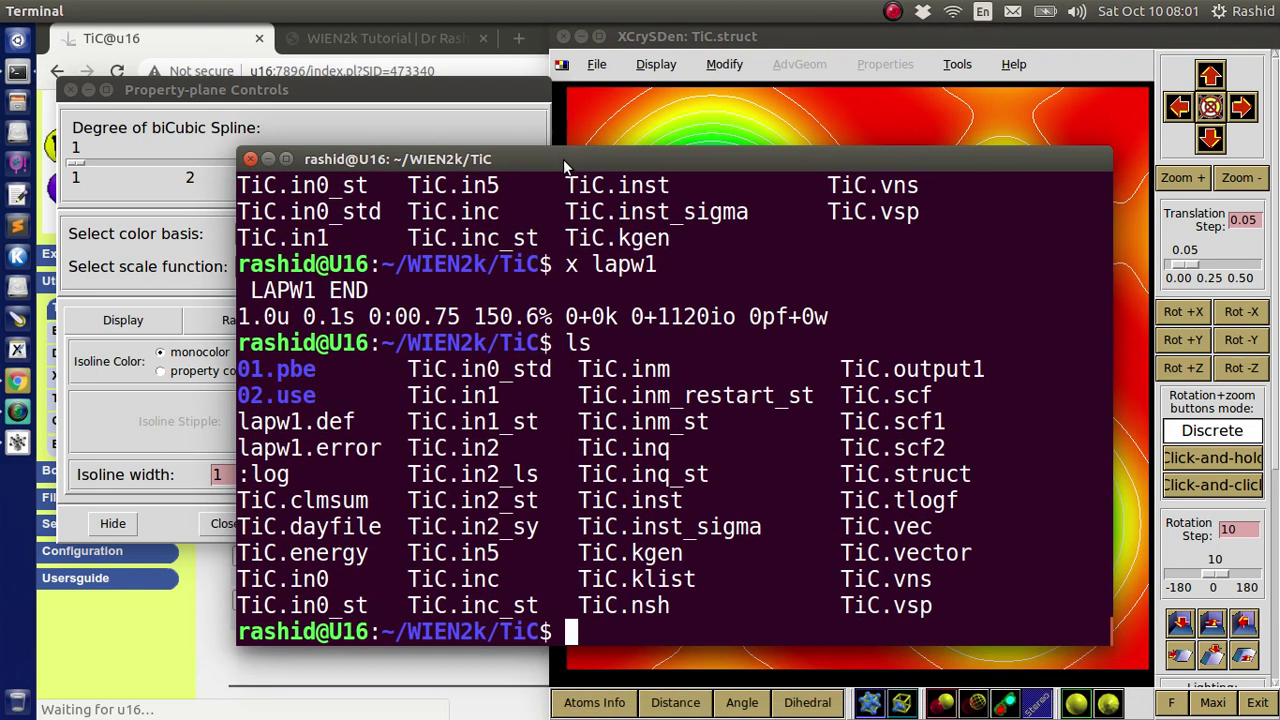
type("eog Ti")
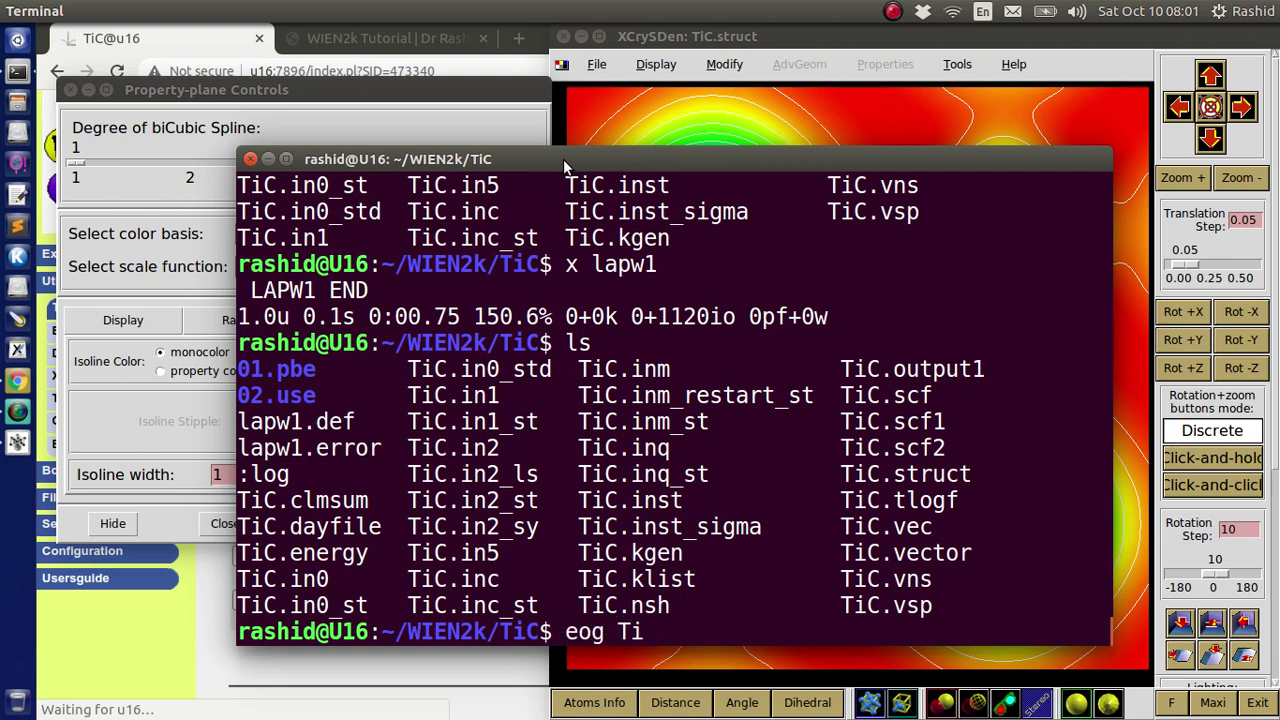
type("C.png")
key("Return")
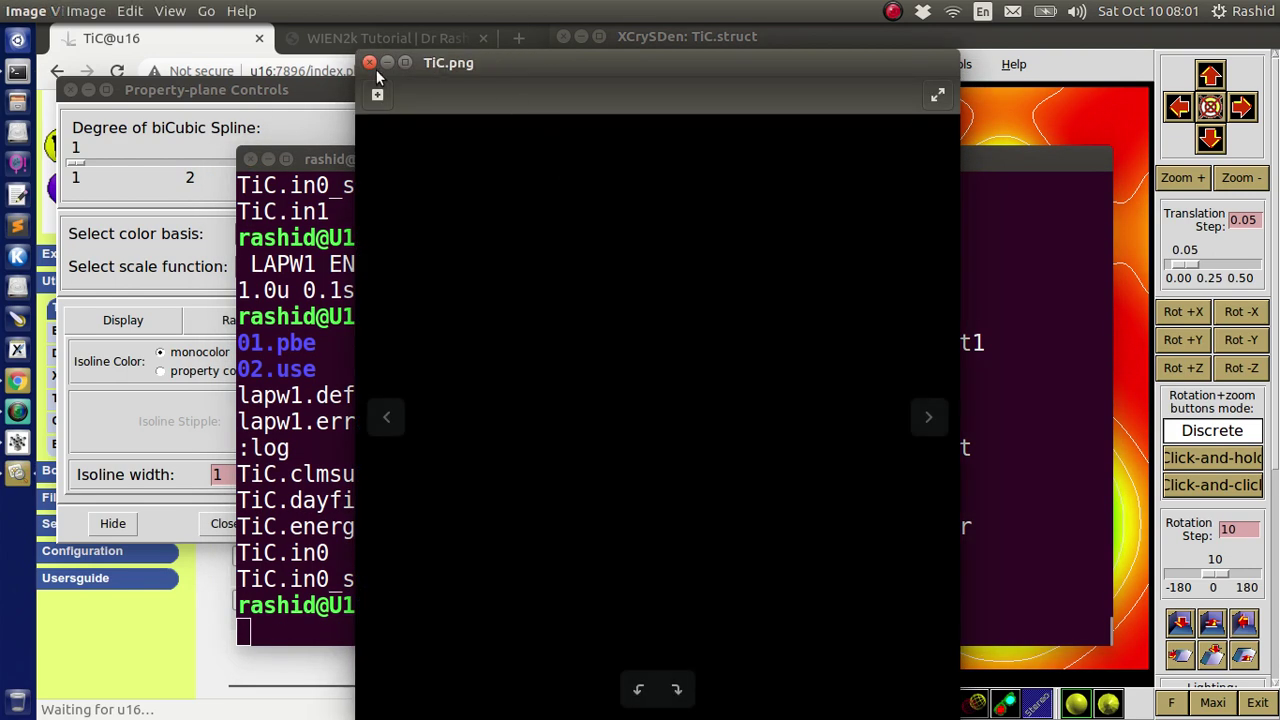
left_click(369, 62)
Print the crystal plot to TiC.png again, overwriting the existing file
left_click(727, 75)
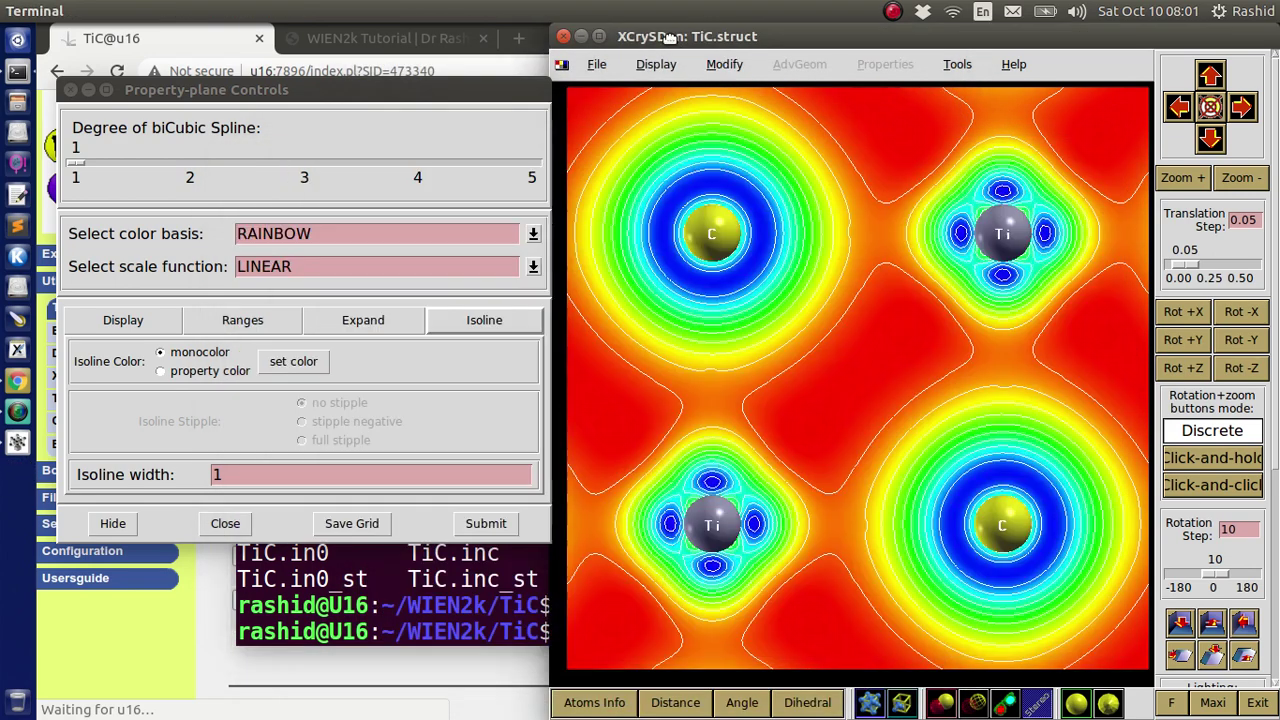
left_click(596, 65)
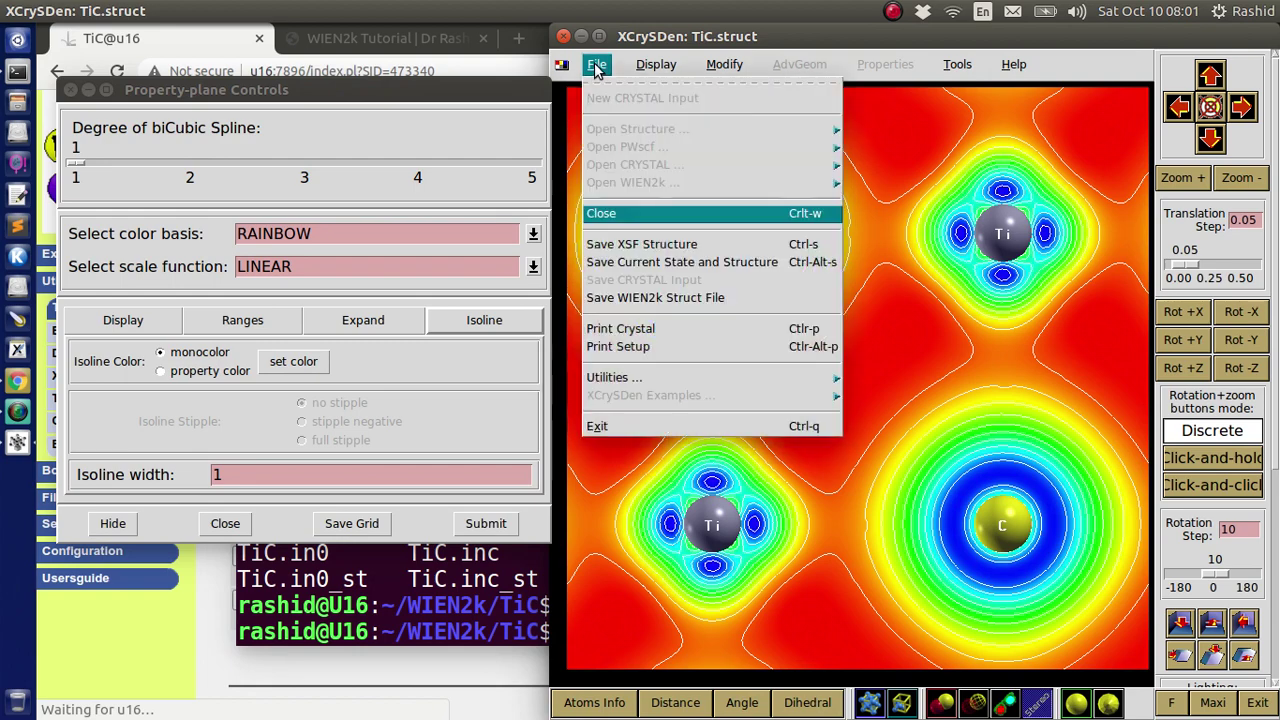
left_click(643, 329)
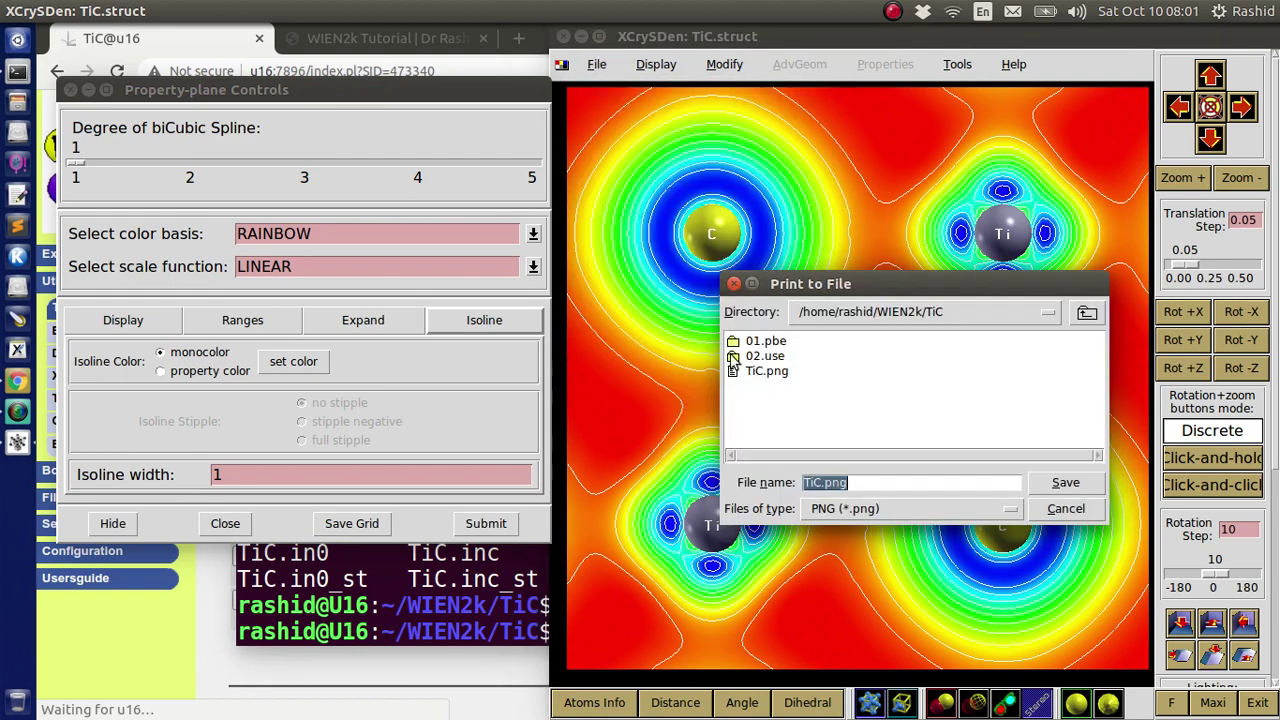
left_click(1065, 482)
left_click(864, 475)
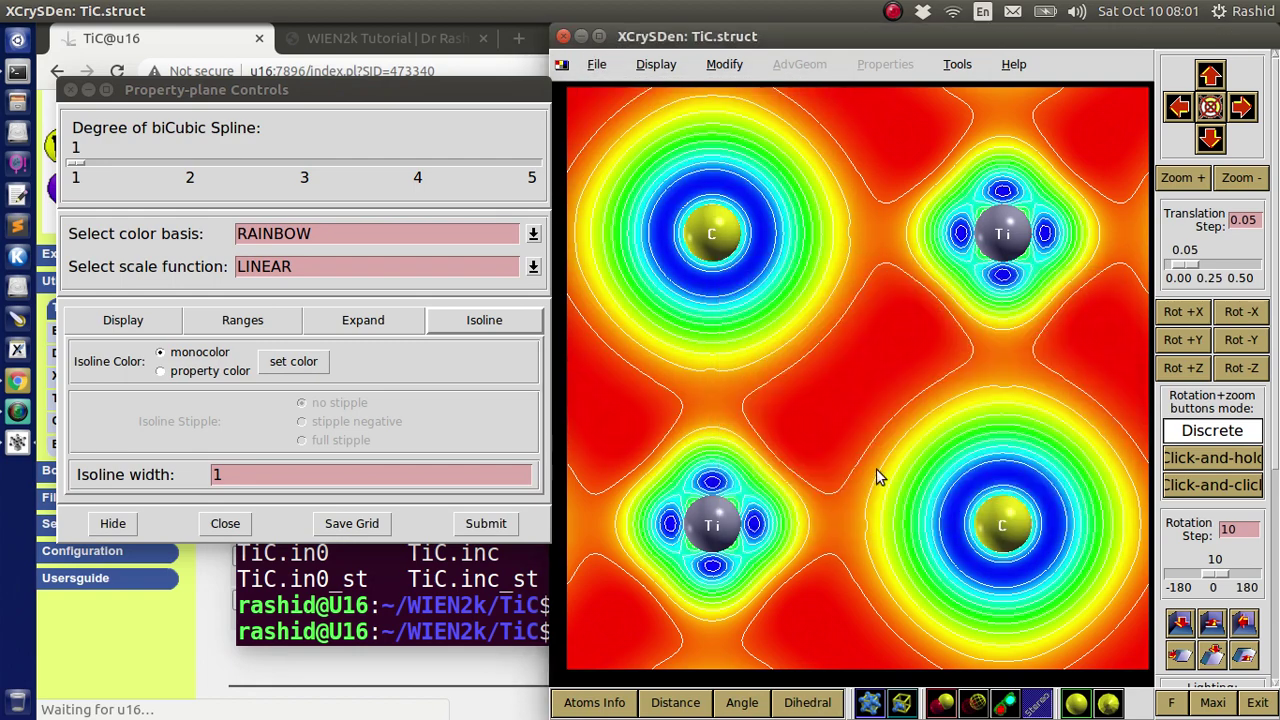
left_click(347, 597)
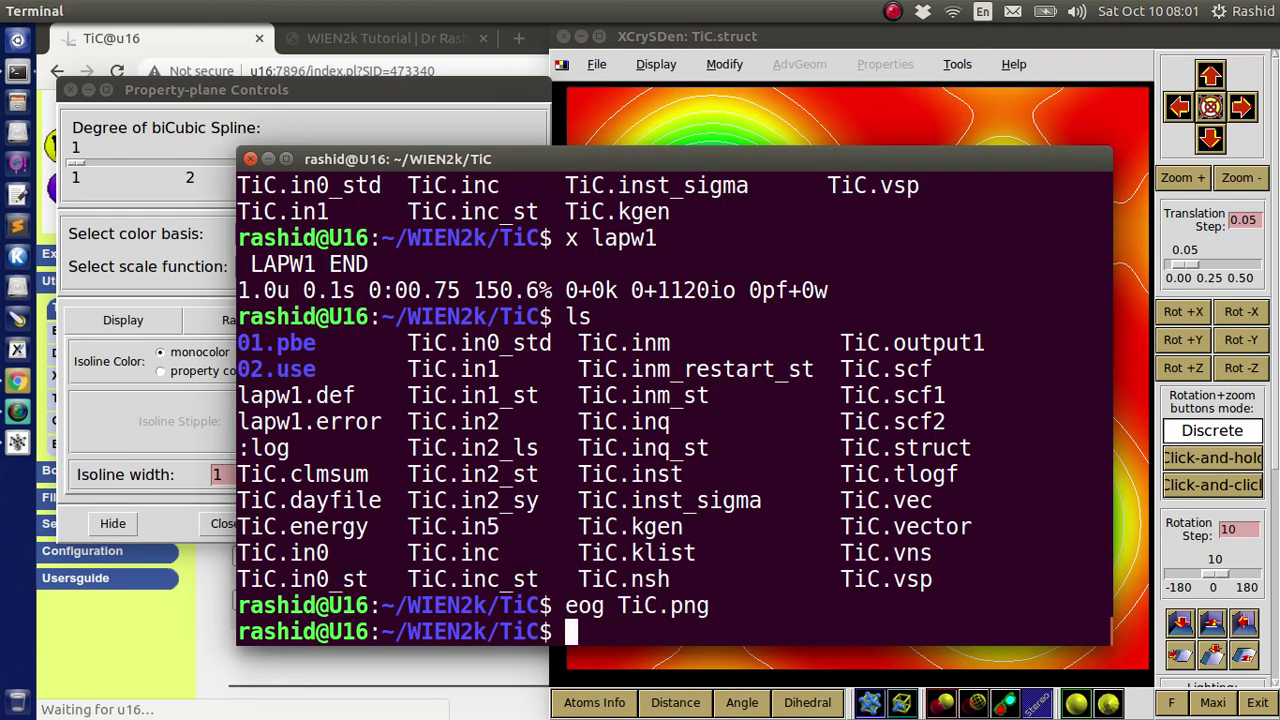
Rerun eog TiC.png, check the rainbow plot with white isolines, and close it
key("Up")
key("Return")
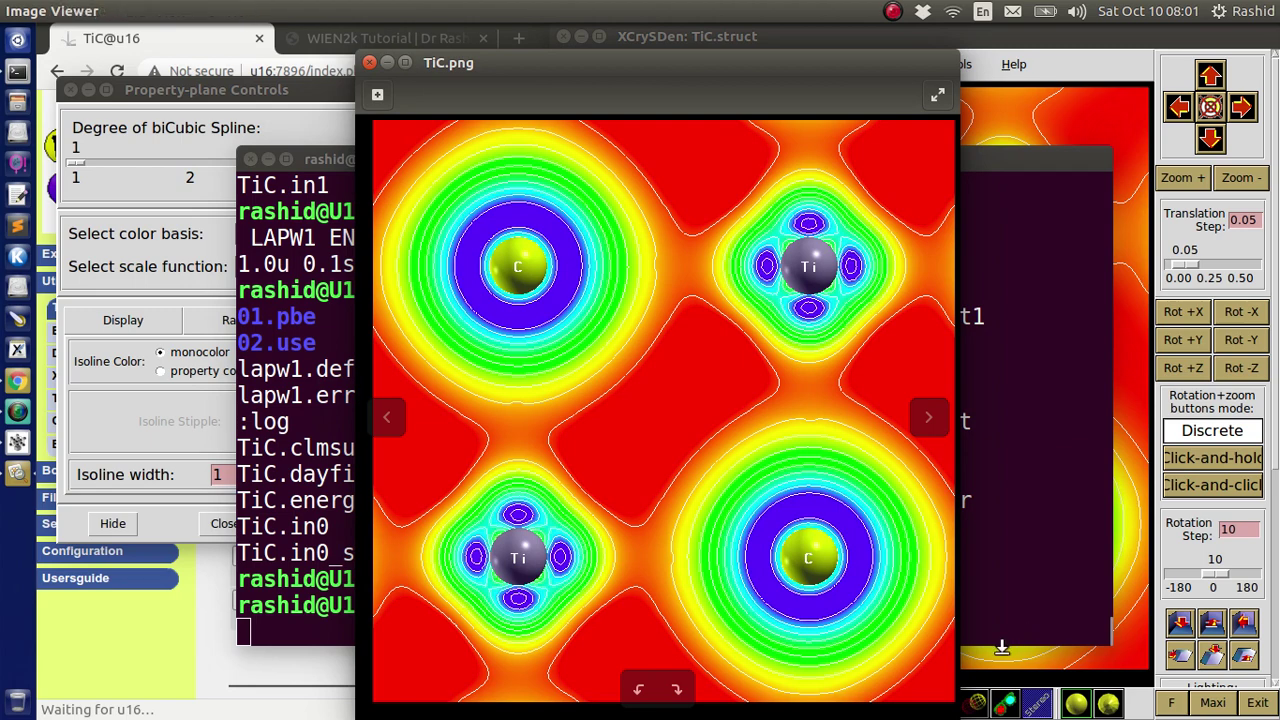
left_click_drag(722, 77, 592, 69)
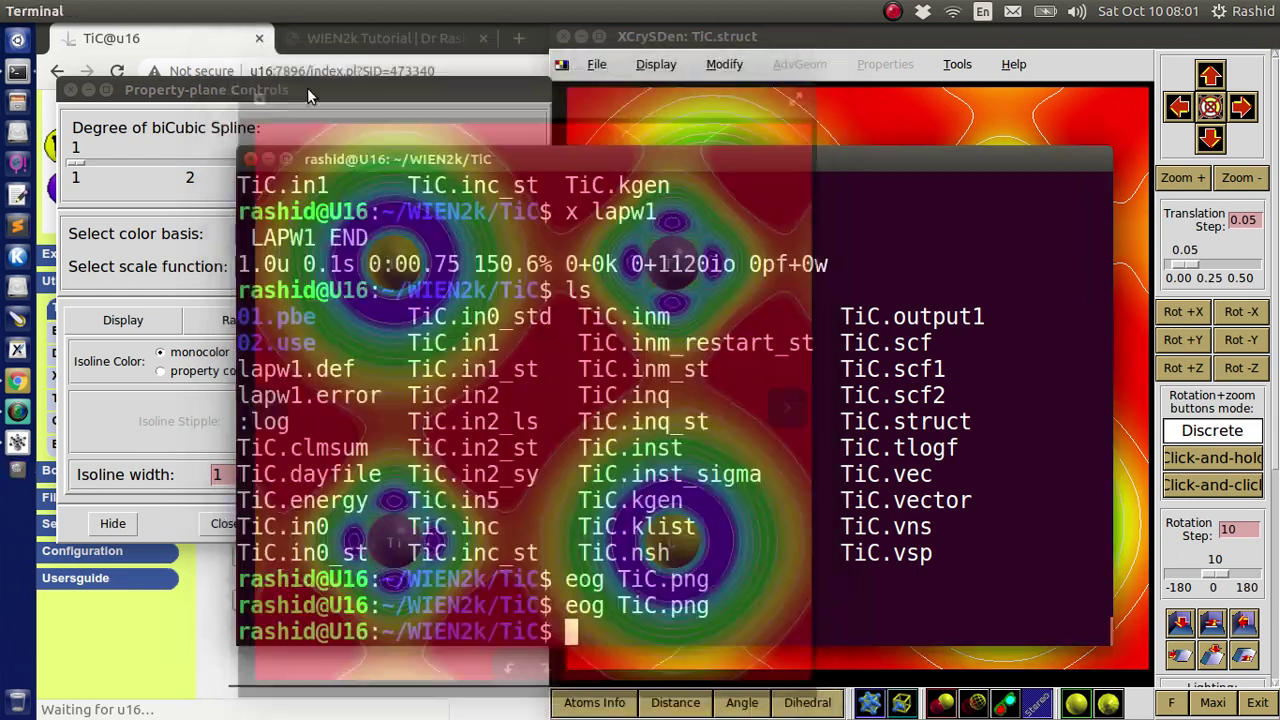
left_click(238, 54)
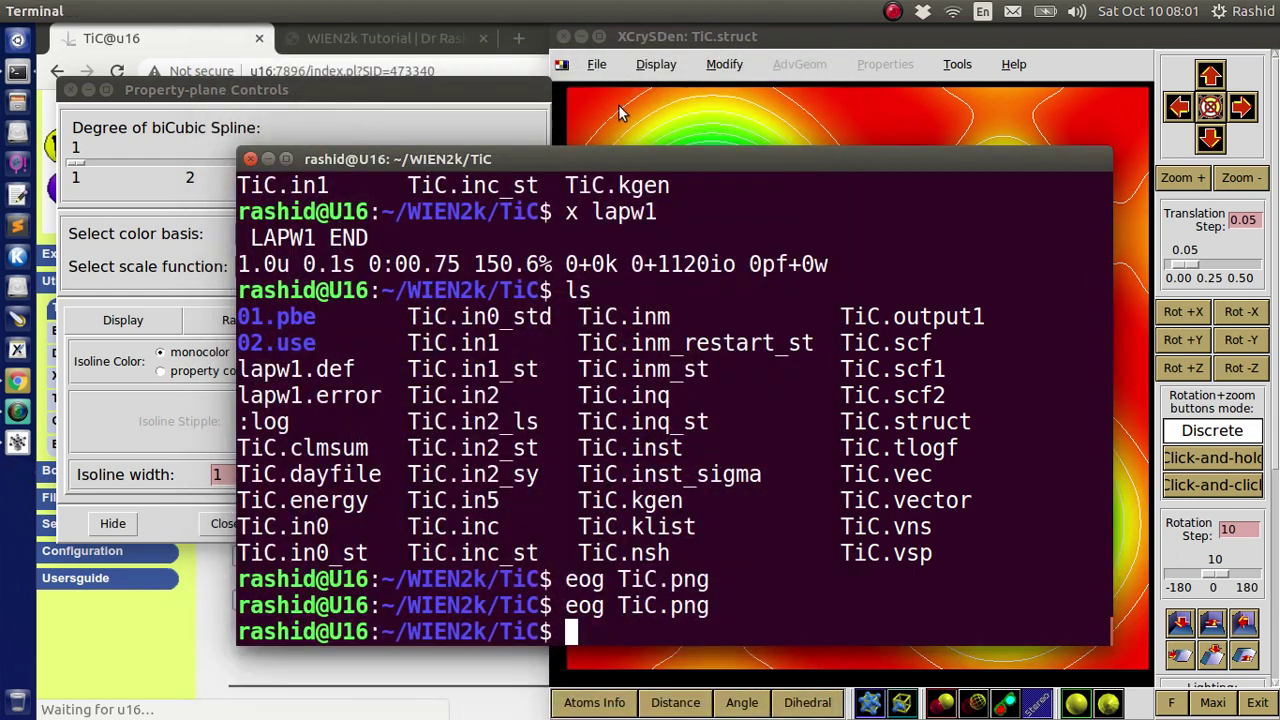
left_click(685, 37)
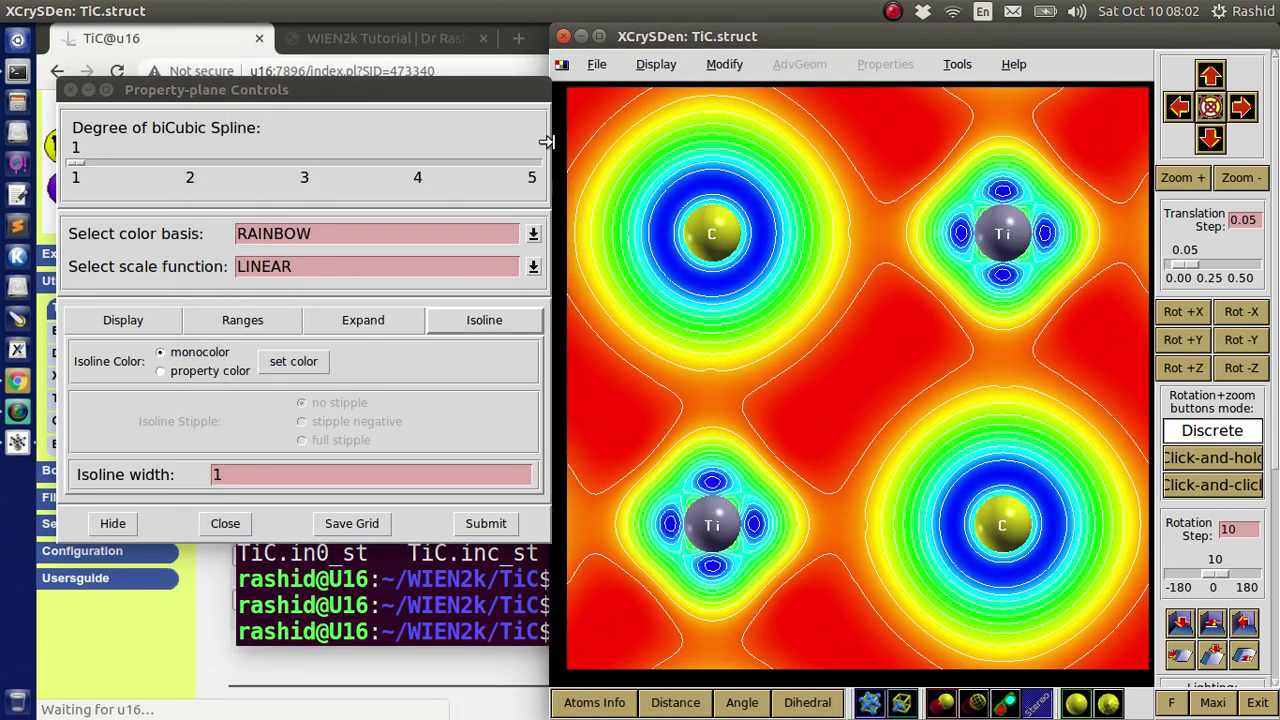
left_click(561, 66)
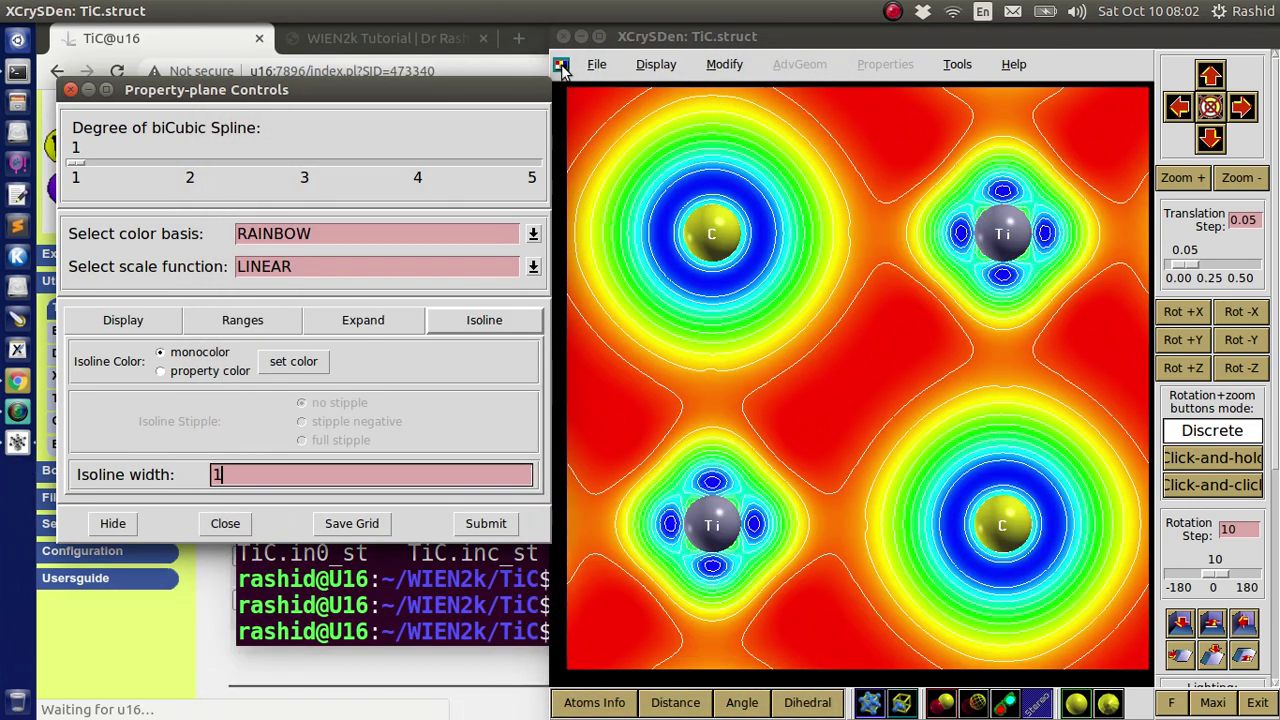
Set the plot background colour to white
left_click(561, 66)
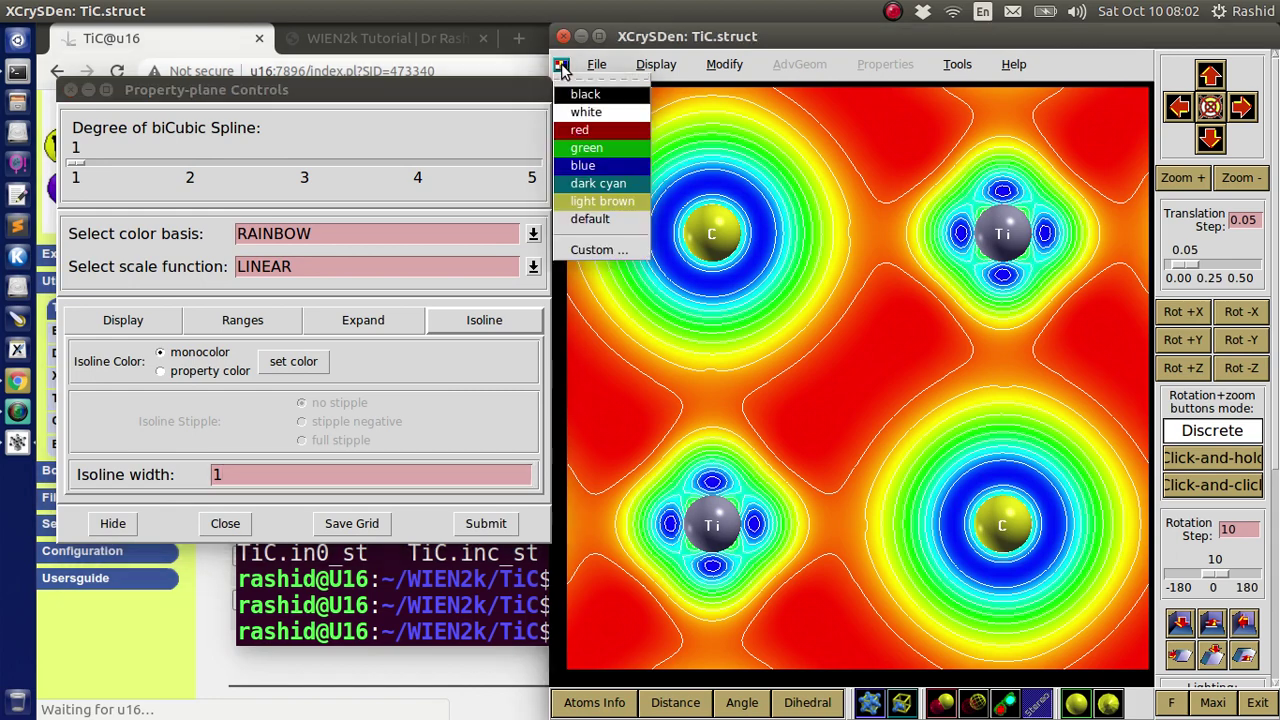
left_click(587, 112)
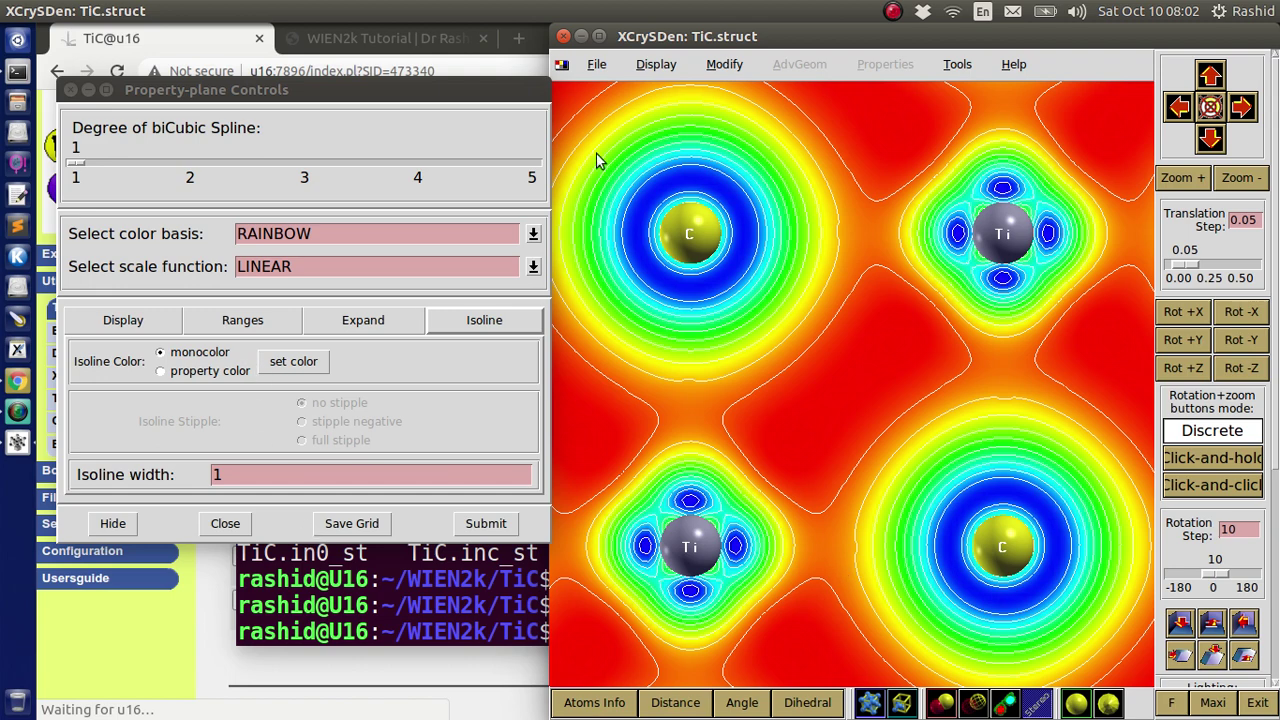
Close XCrySDen and go to w2web's El. Dens. page, down to the lapw5 rows
left_click(562, 37)
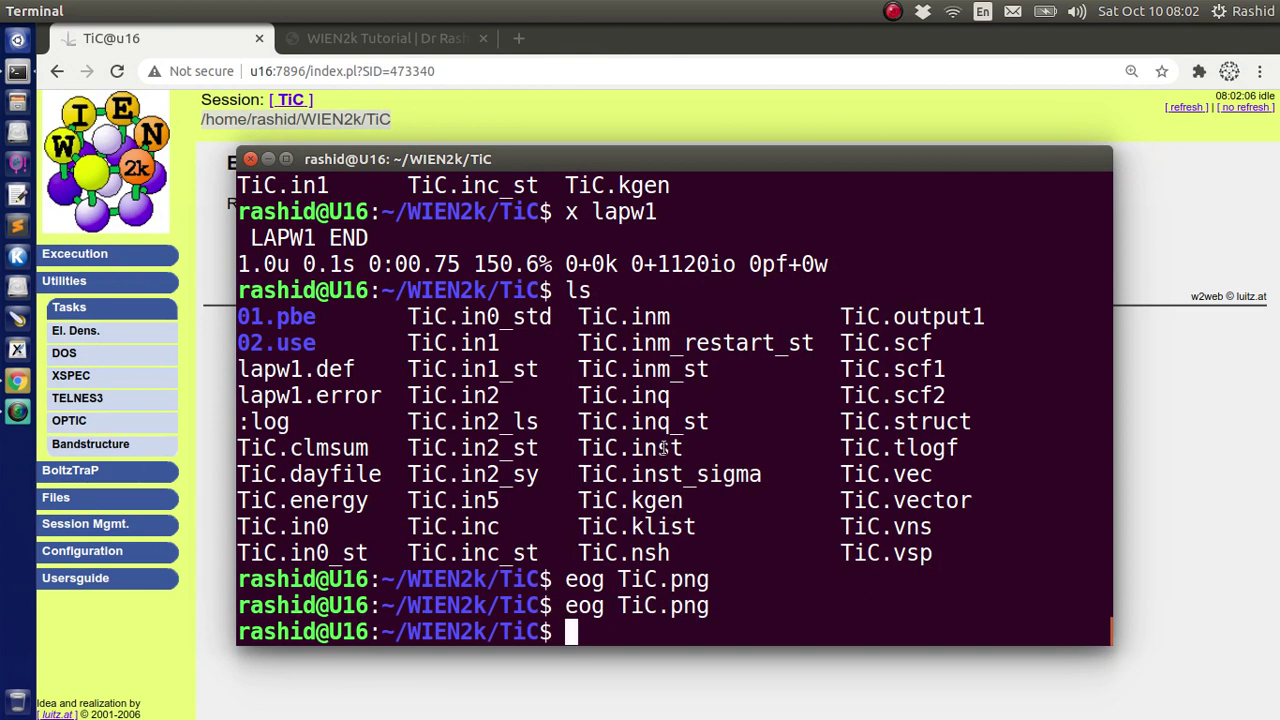
left_click(78, 334)
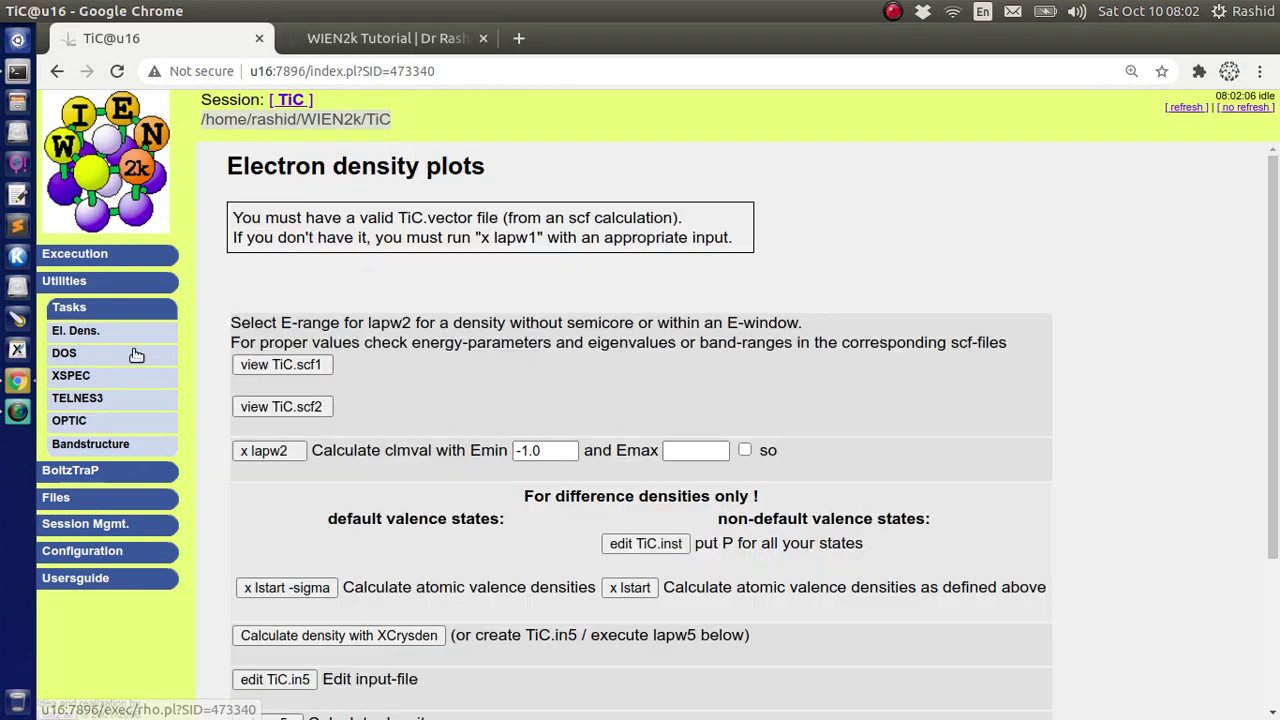
scroll(267, 558, "down", 3)
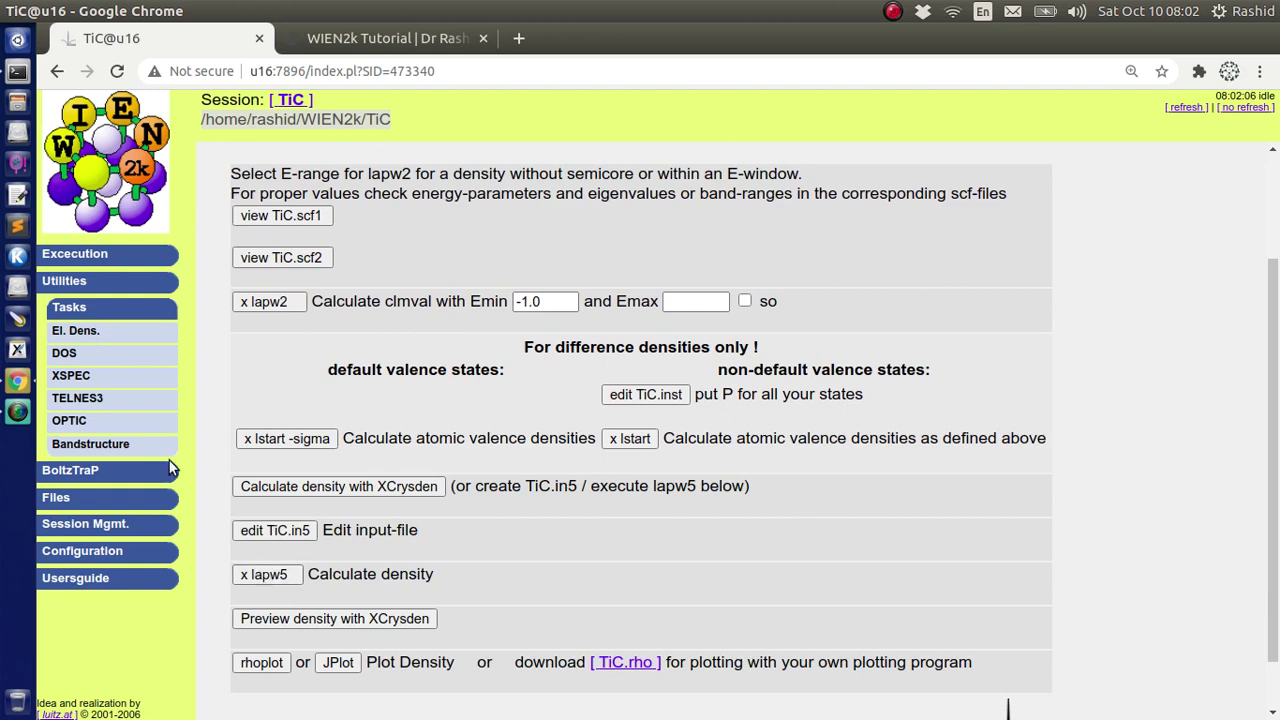
In the terminal, delete all working files and copy the 01.pbe files back with cp 01.pbe/*
left_click(13, 80)
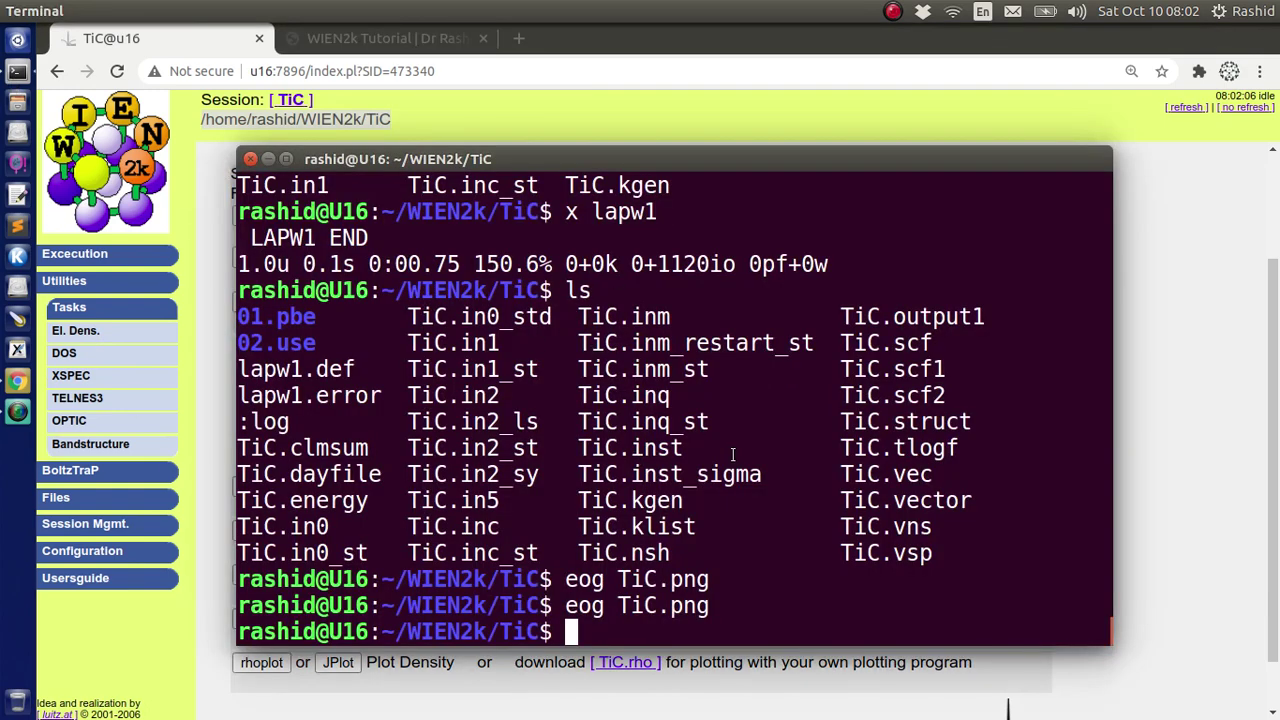
type("rm *")
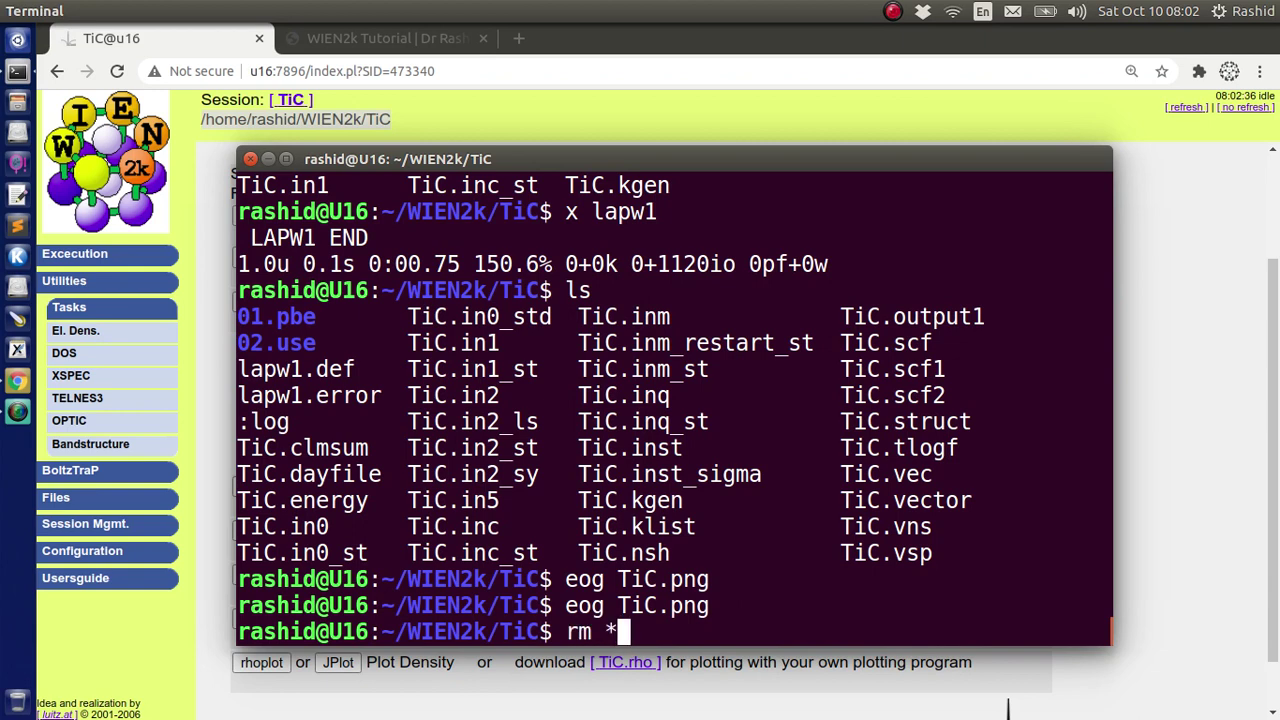
key("Return")
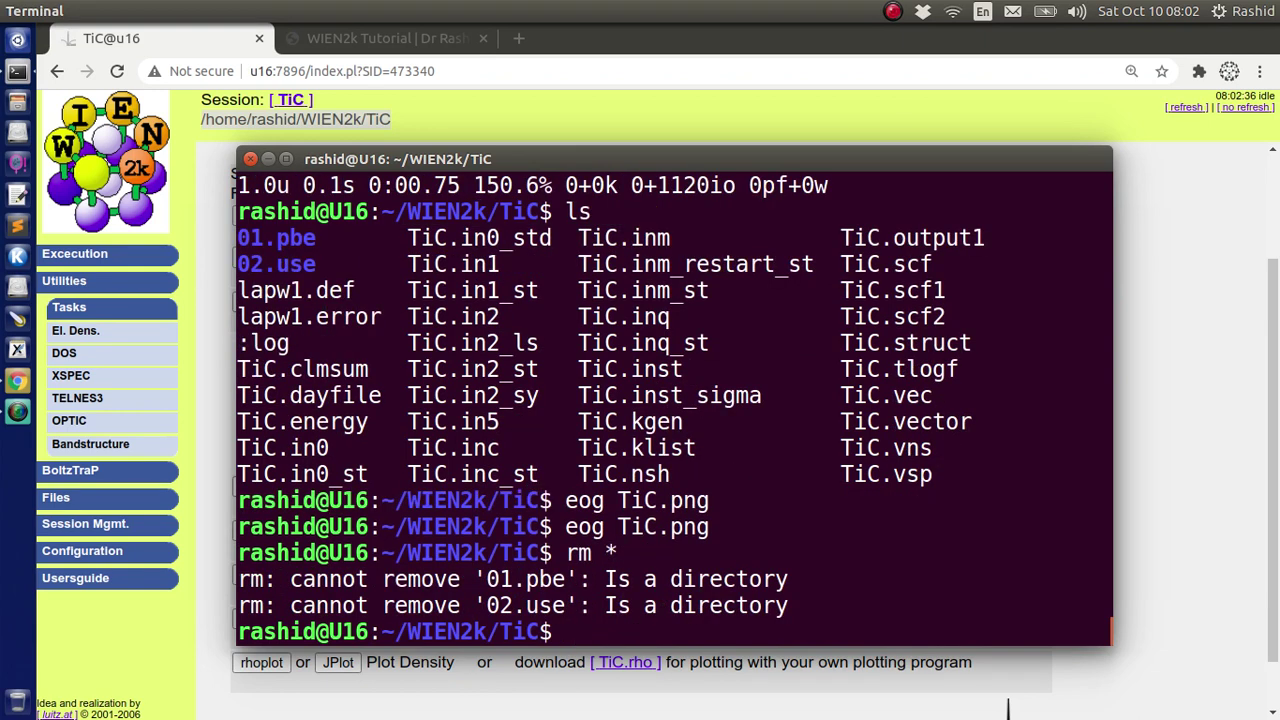
type("cp 01")
key("Tab")
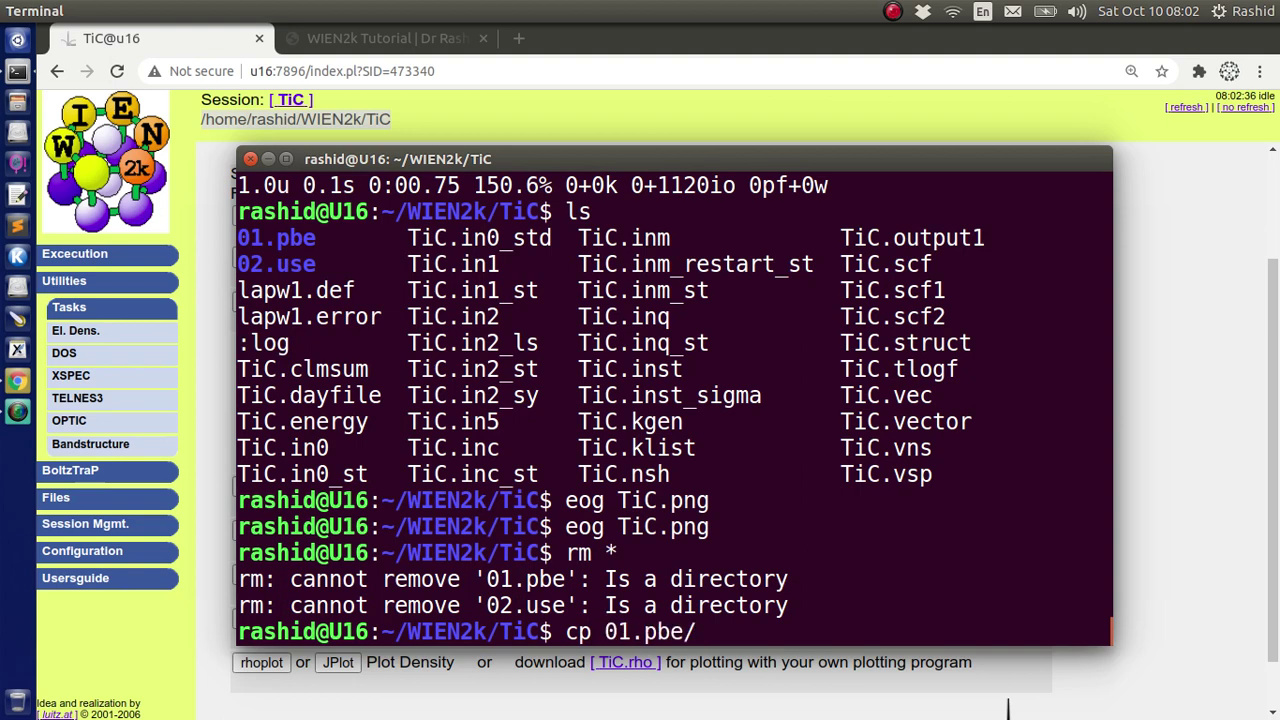
type("* .")
key("Return")
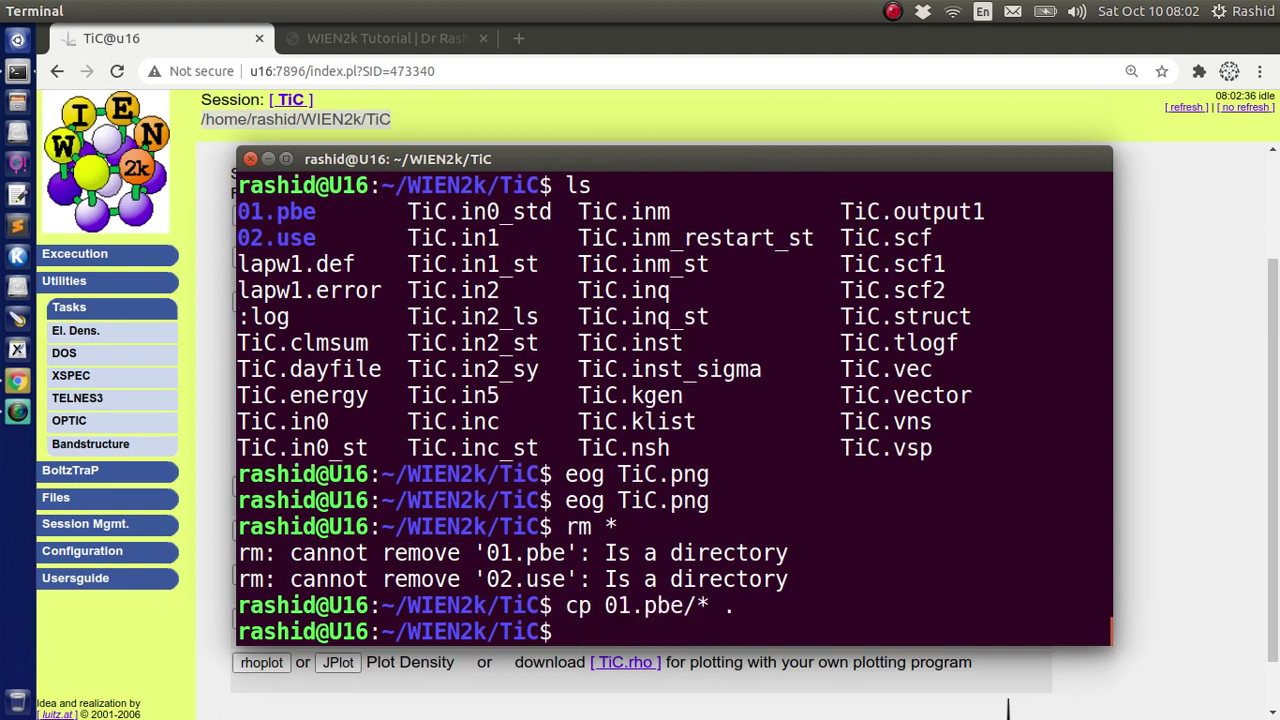
Rerun x lapw1 to regenerate the eigenvectors
key("Up")
key("Up")
key("Up")
key("Up")
key("Up")
key("BackSpace")
key("BackSpace")
type("x lapw1")
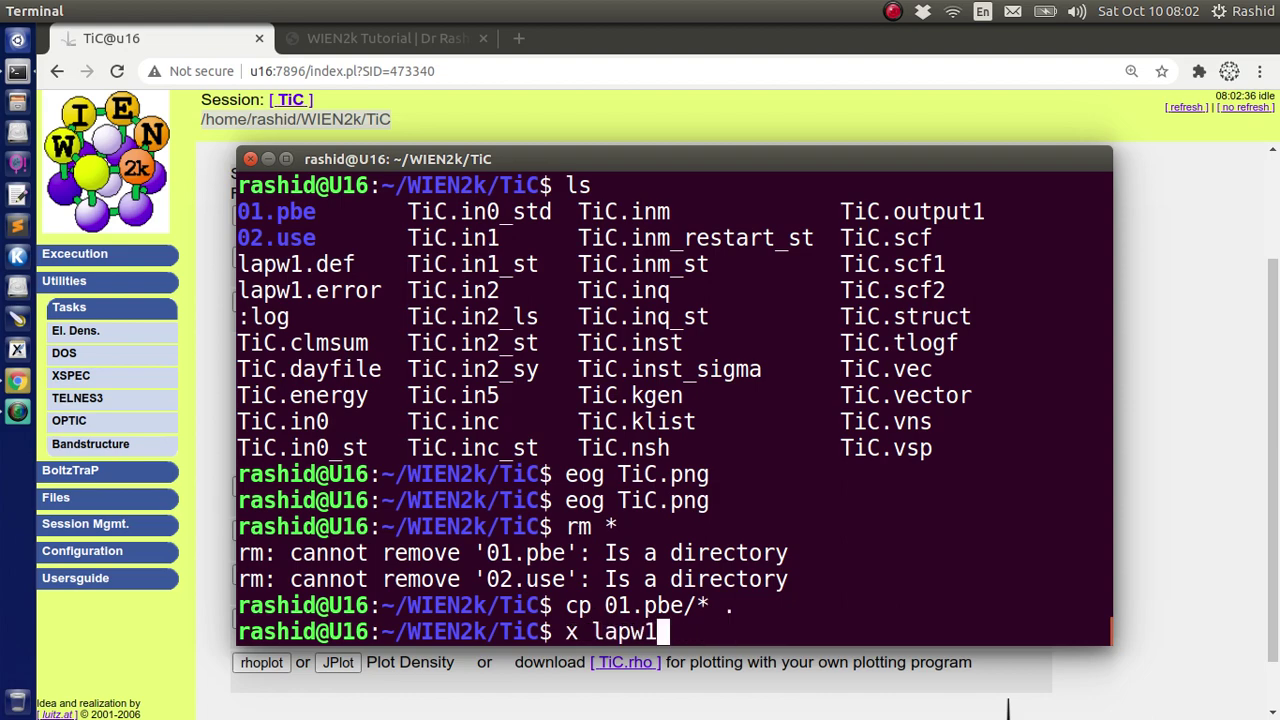
key("Return")
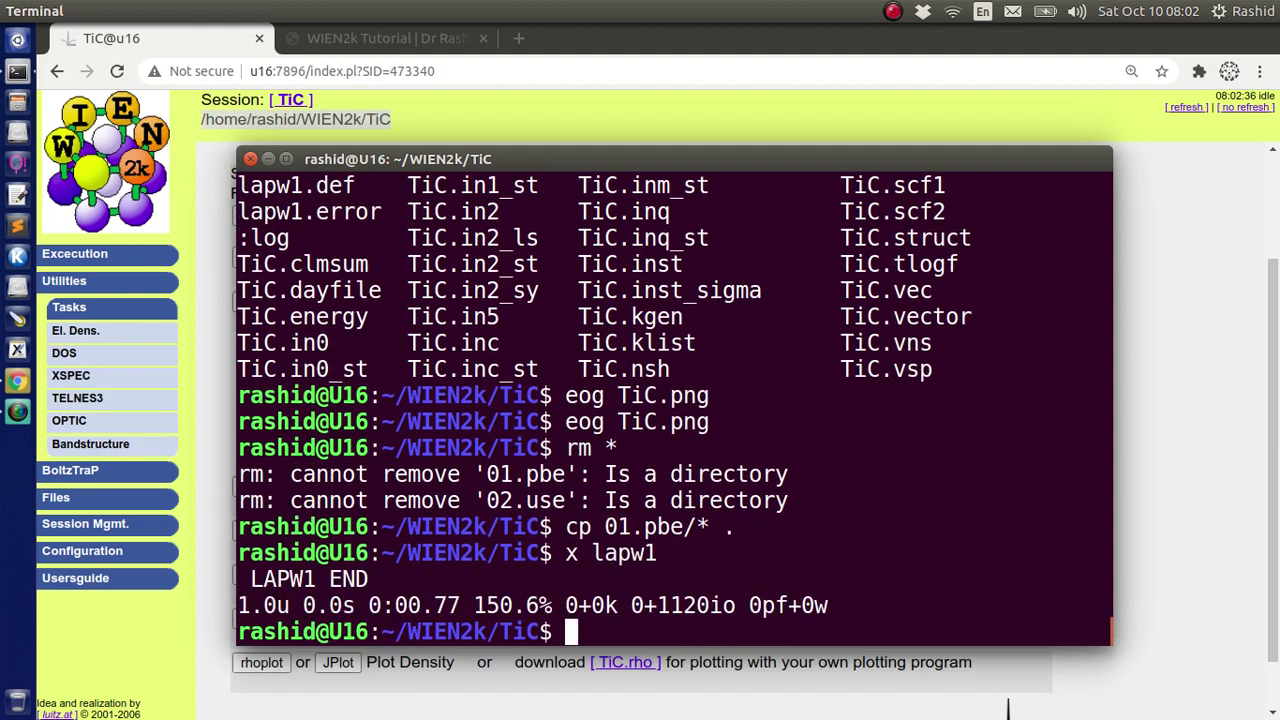
In w2web, run x lapw2 and x lapw5, then preview the density in XCrySDen
key("alt+Tab")
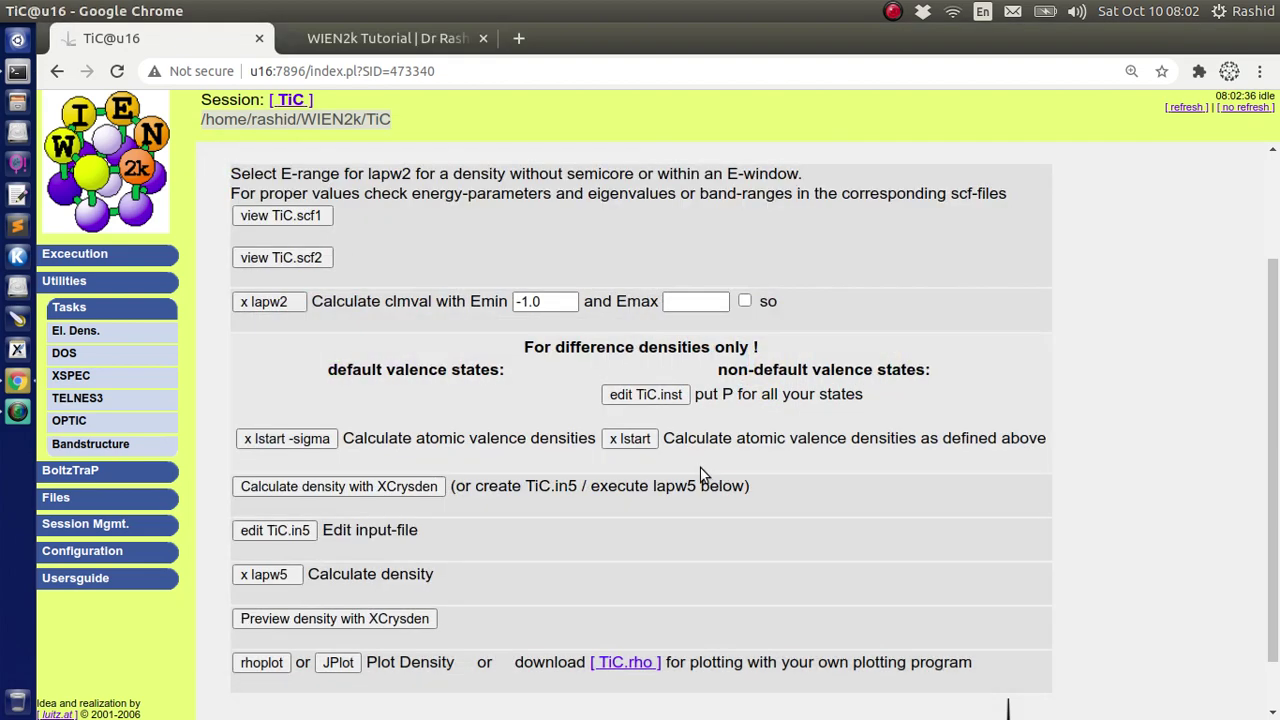
left_click(262, 302)
left_click(277, 338)
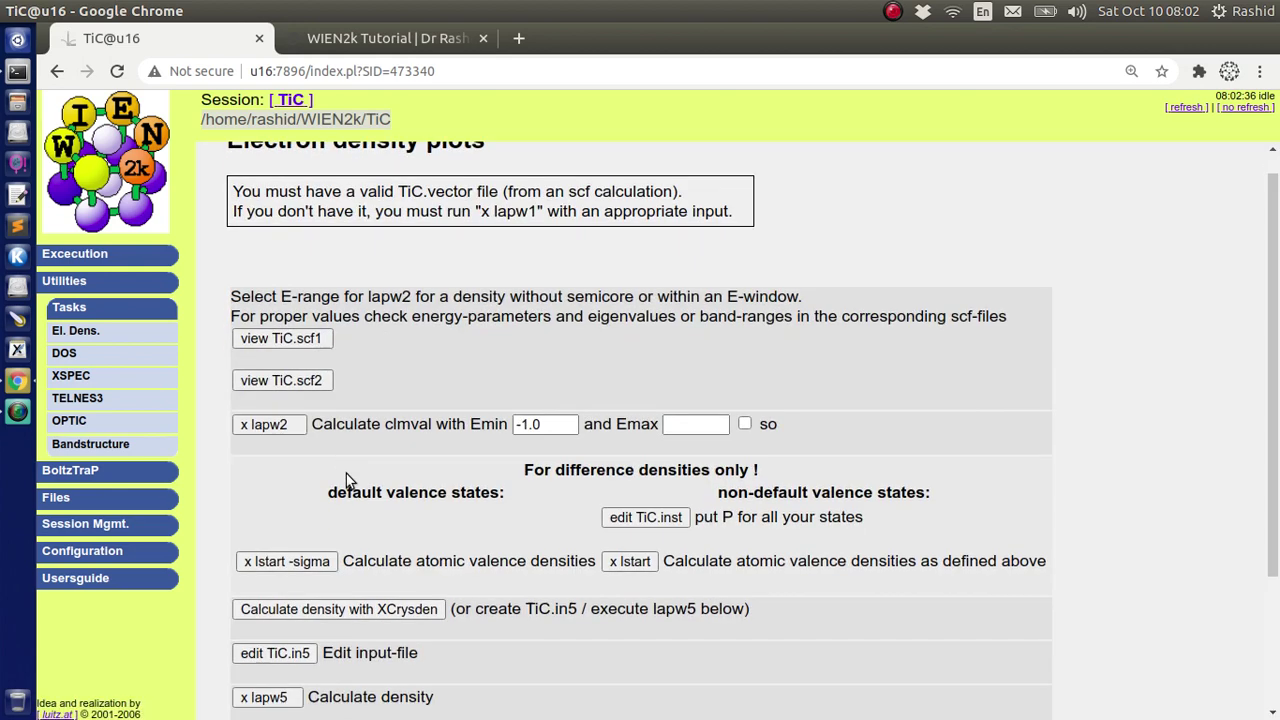
scroll(330, 470, "down", 3)
left_click(270, 516)
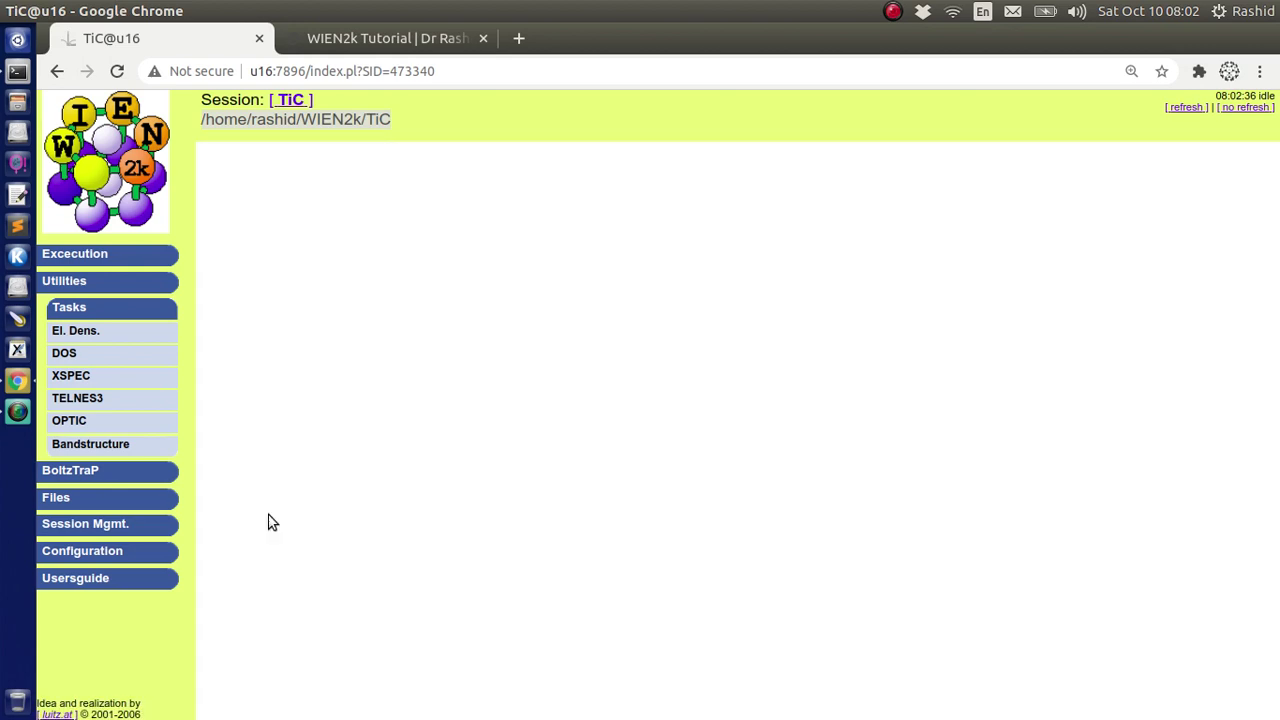
left_click(292, 327)
scroll(400, 430, "down", 3)
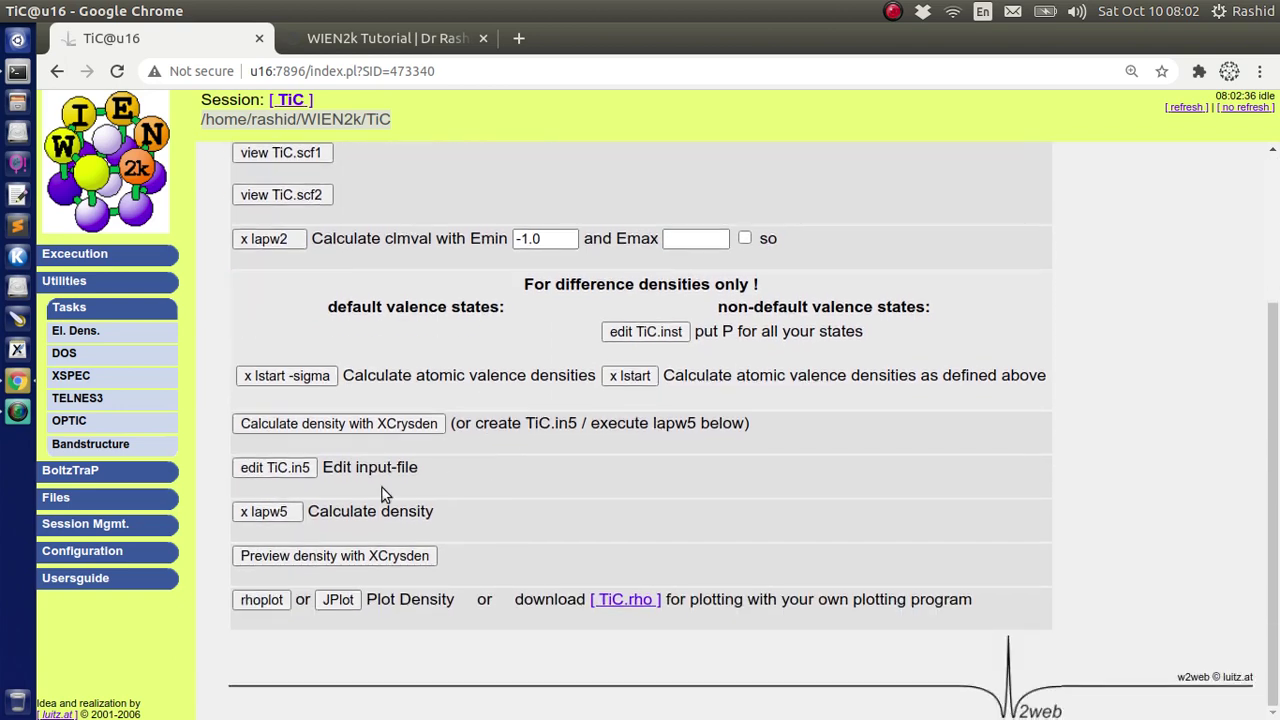
left_click(272, 560)
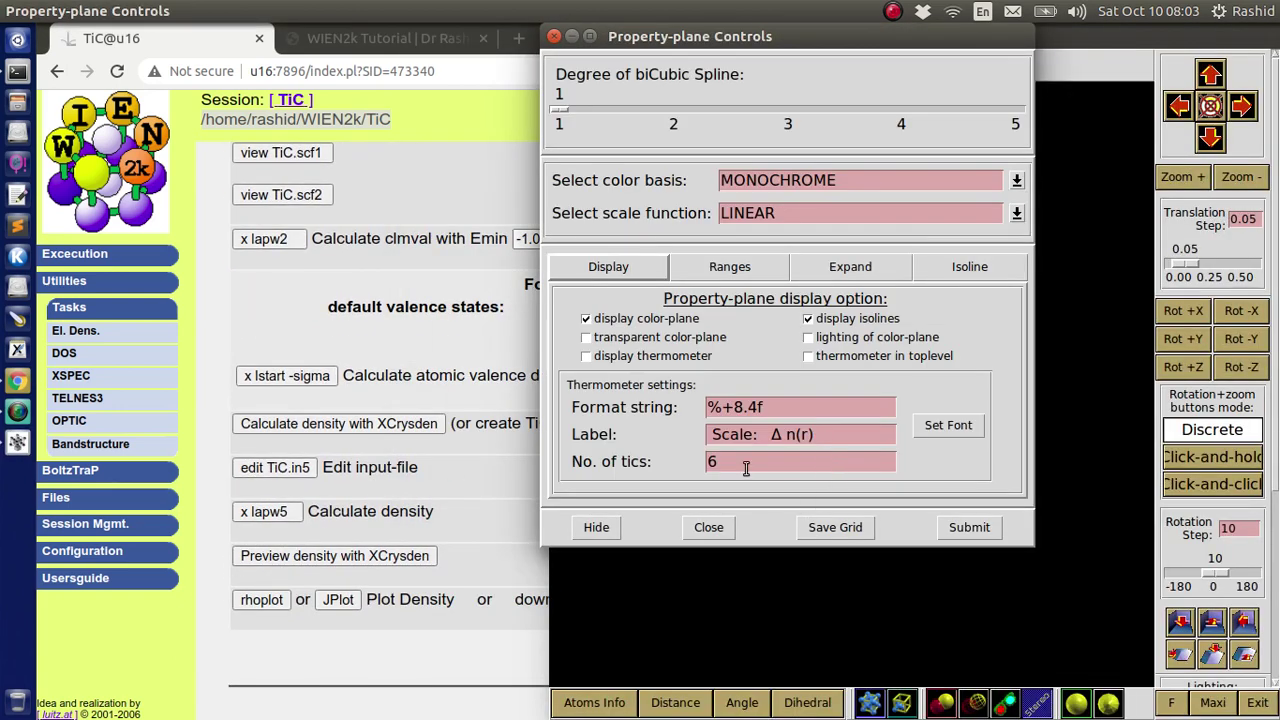
Set the density plane's colour basis to RAINBOW and submit
left_click_drag(693, 38, 228, 81)
left_click(551, 223)
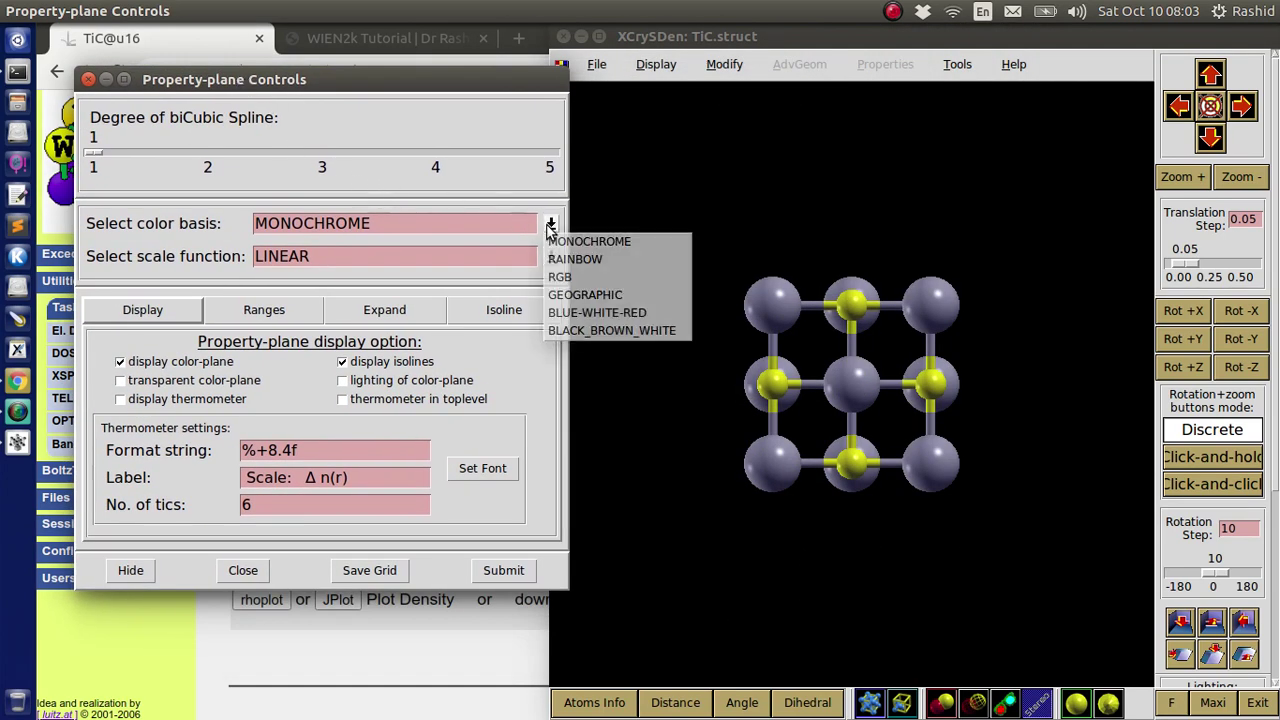
left_click(562, 251)
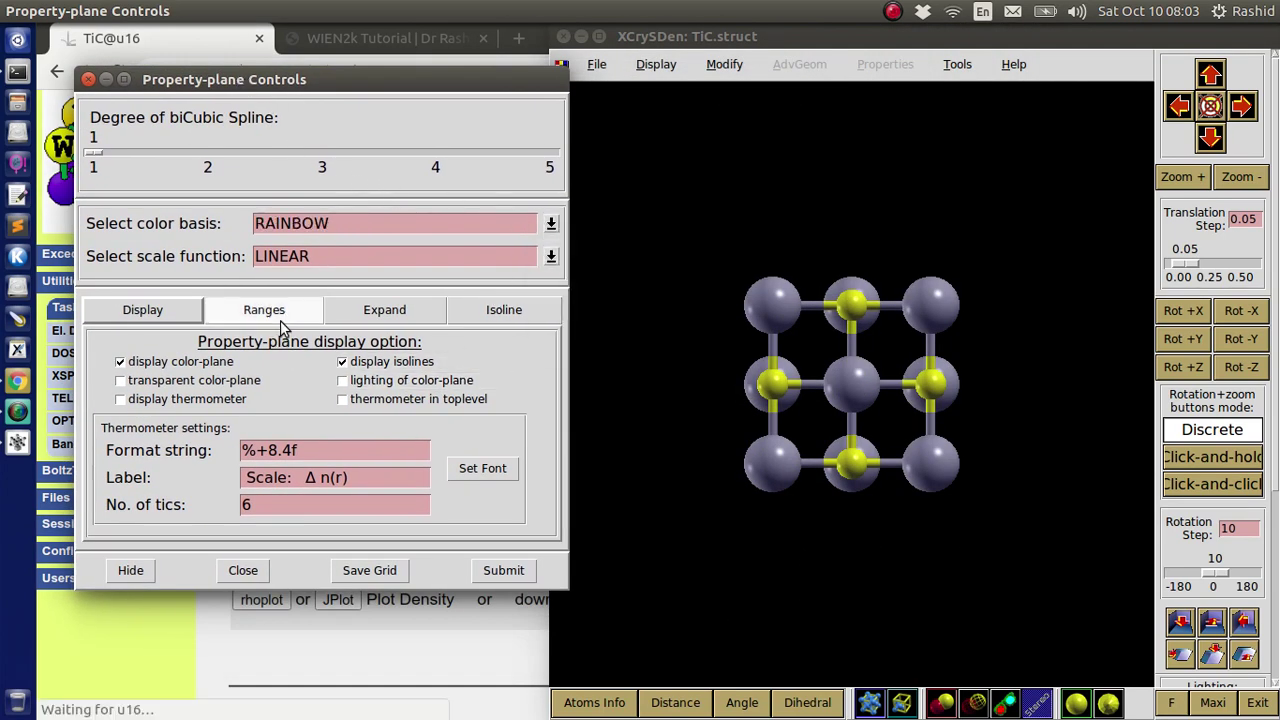
left_click(503, 572)
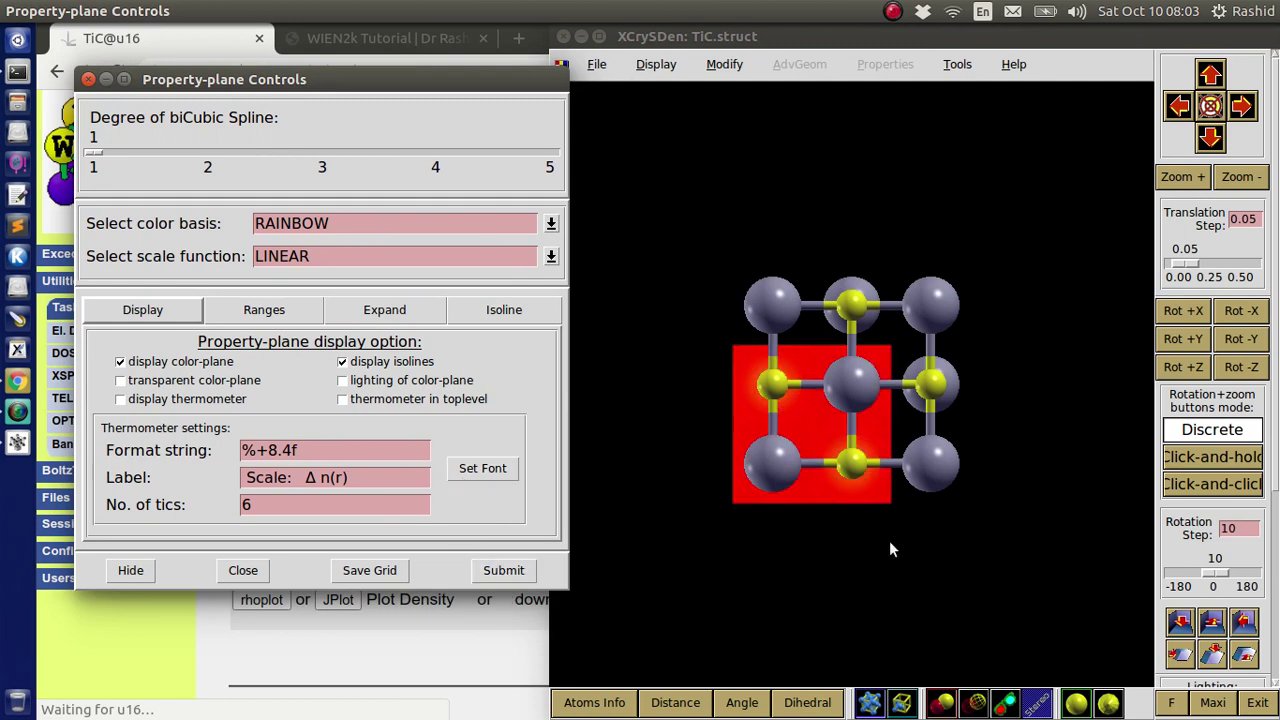
Set the highest rendered value to 0.3 and apply it
left_click(284, 312)
left_click(400, 428)
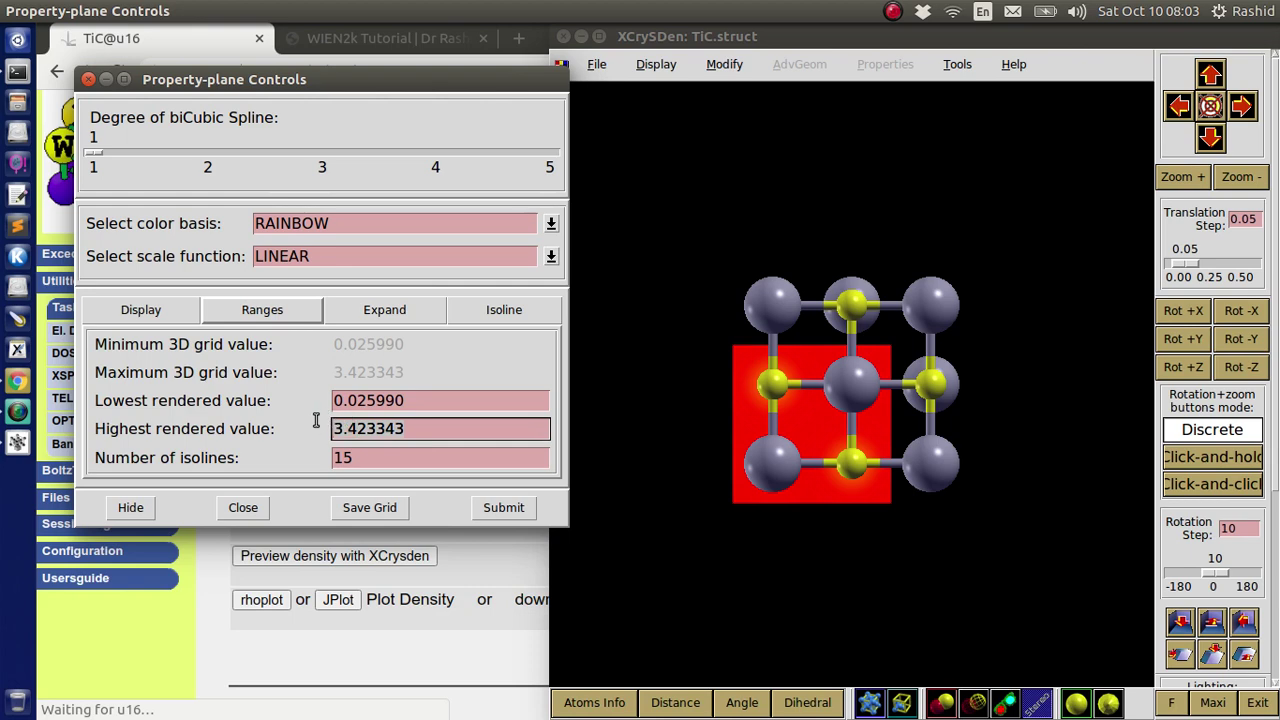
key("Delete")
key("Delete")
key("Delete")
key("Delete")
key("Delete")
key("Delete")
key("Delete")
key("Delete")
type("0.3")
left_click(486, 505)
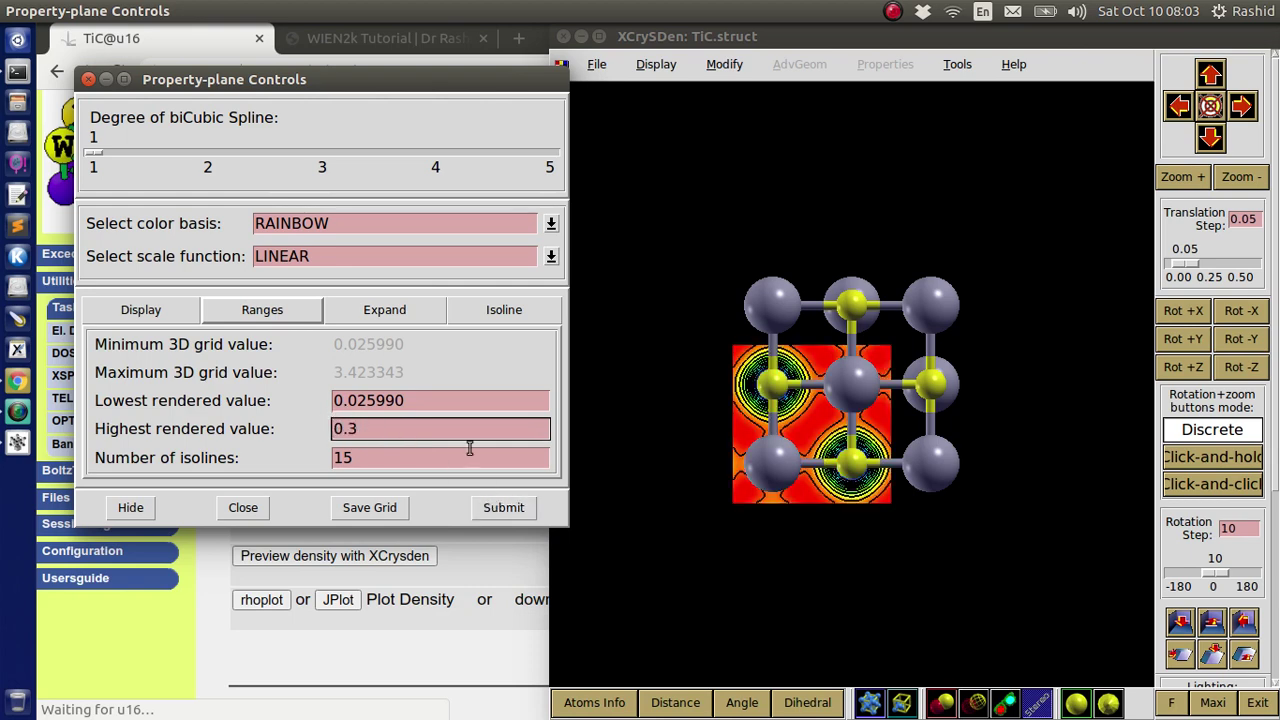
Set isoline width to 1 and raise the colour levels to white
left_click(499, 318)
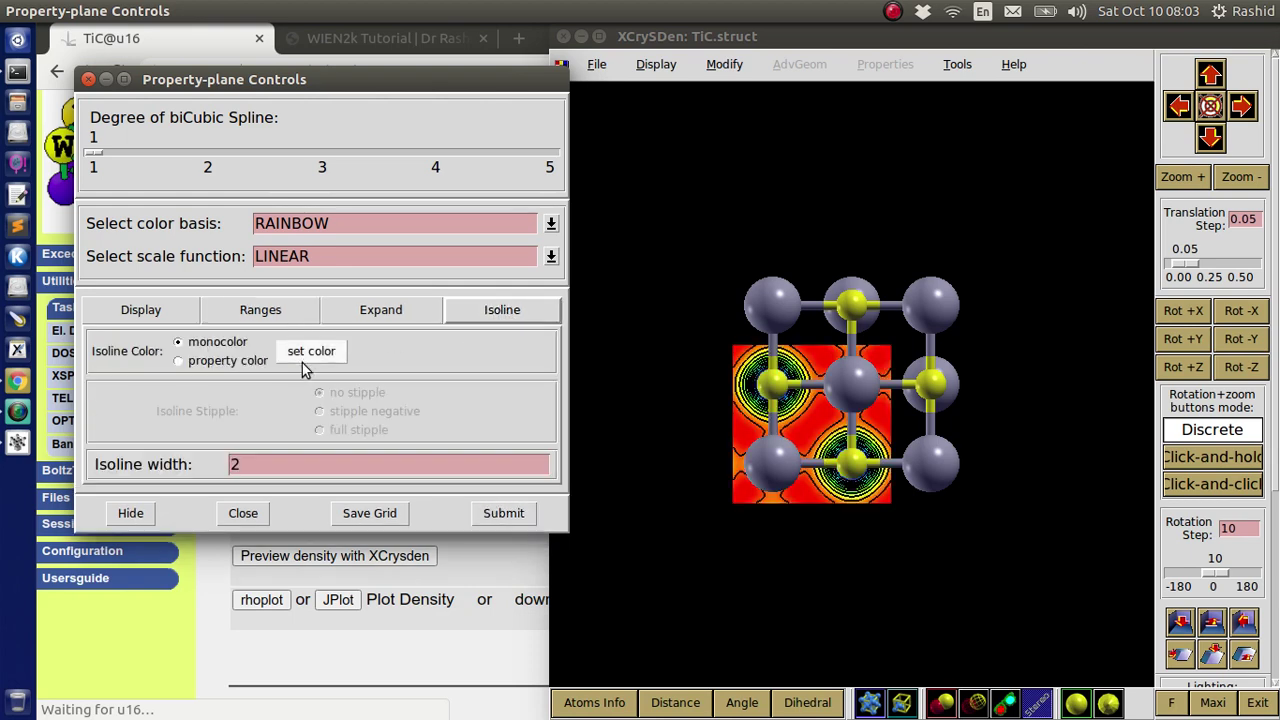
left_click(229, 466)
key("Delete")
type("1")
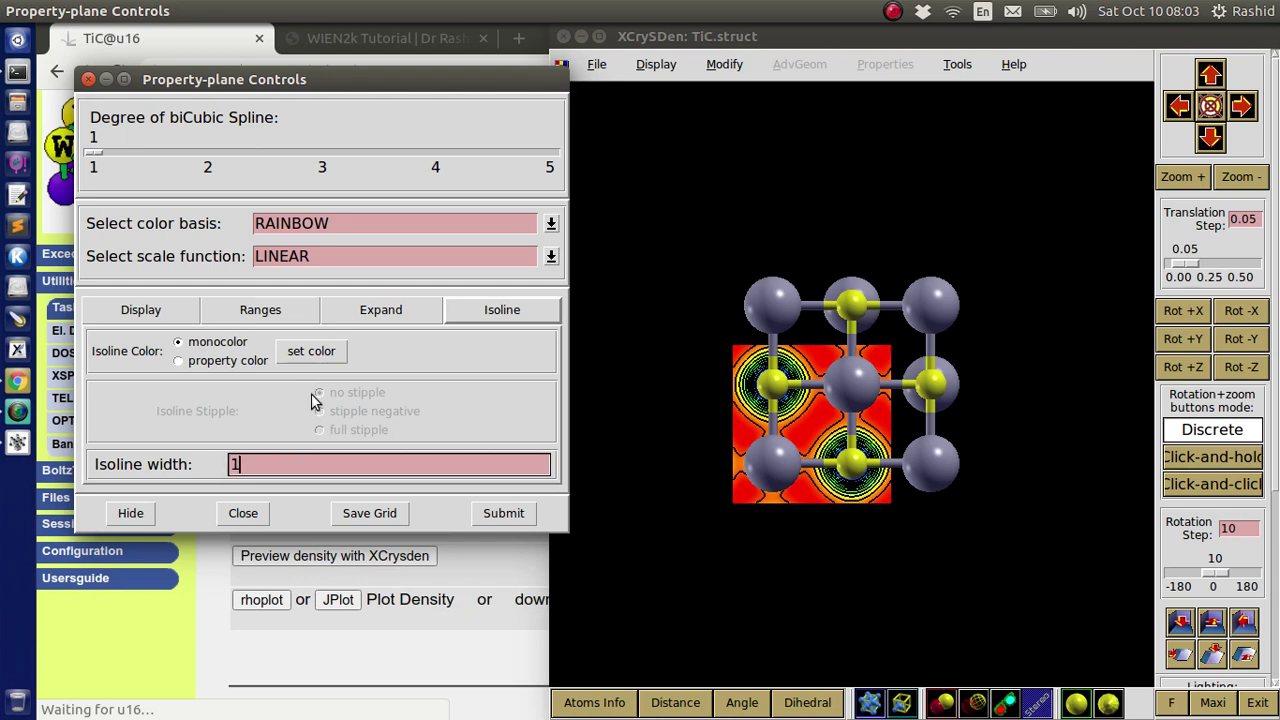
left_click(311, 351)
left_click_drag(693, 118, 746, 208)
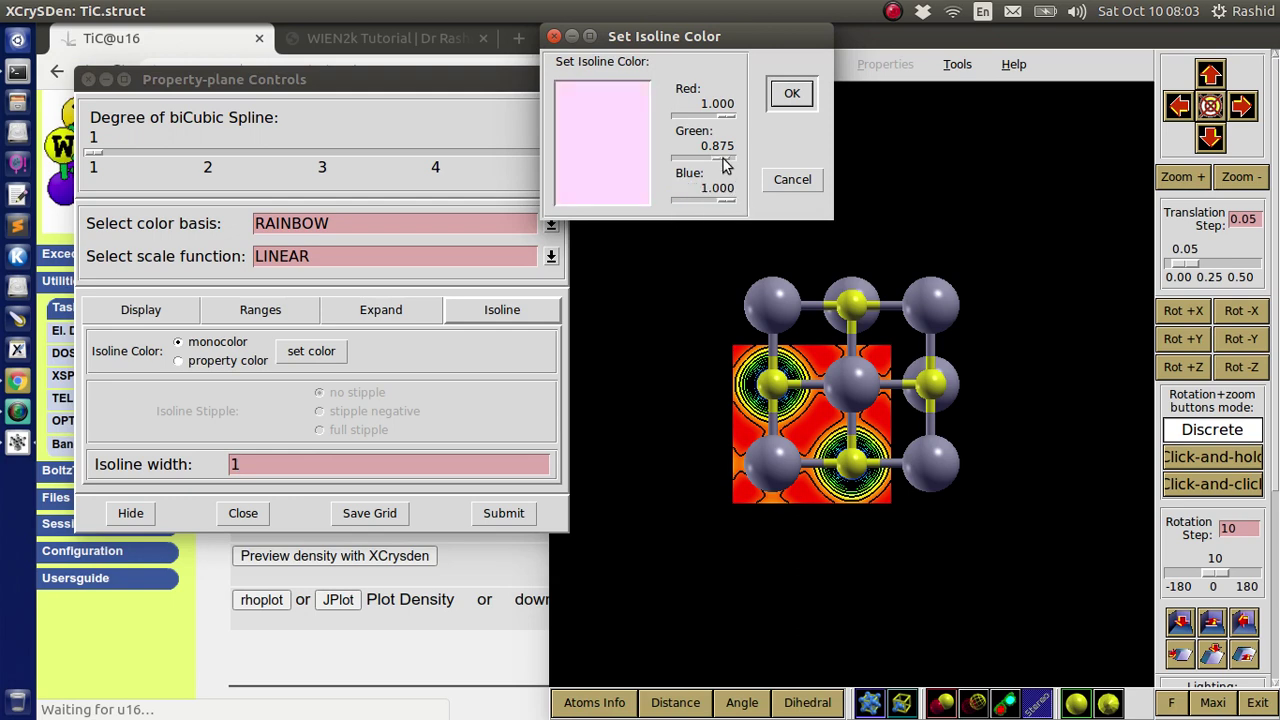
left_click_drag(718, 158, 746, 160)
Confirm white as the isoline colour and switch the structure to stick display
left_click(792, 95)
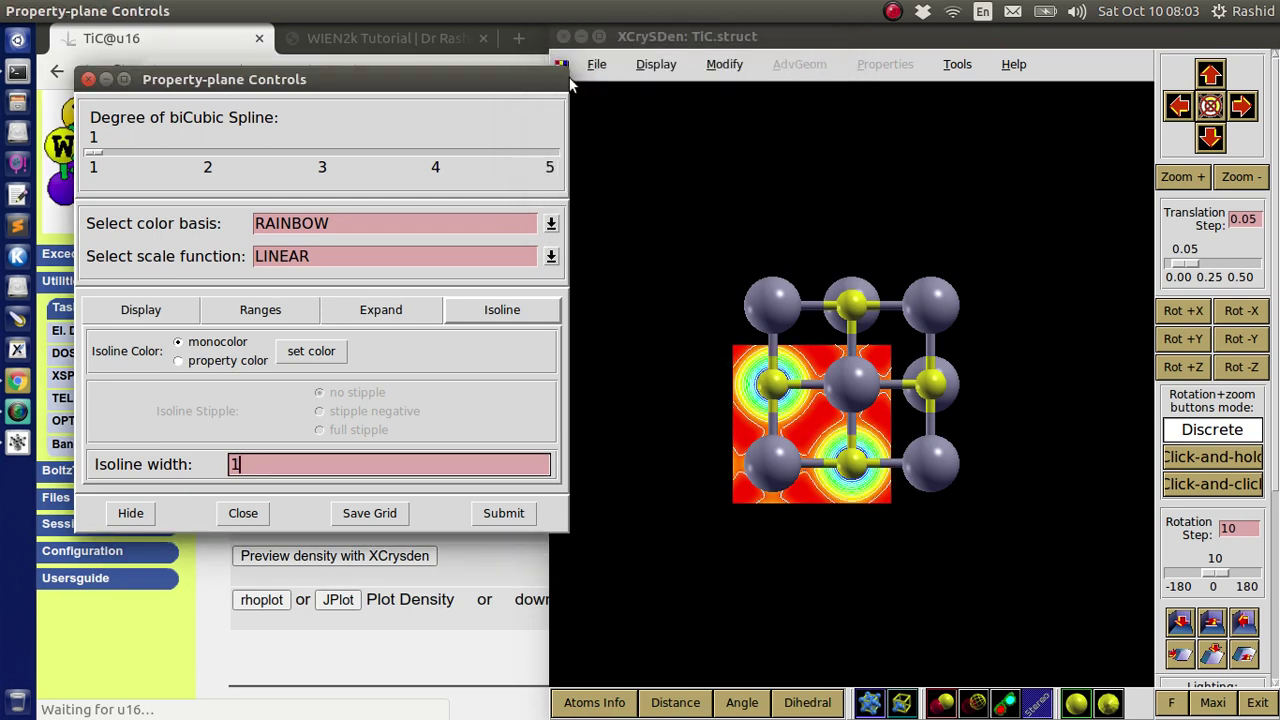
scroll(840, 375, "up", 2)
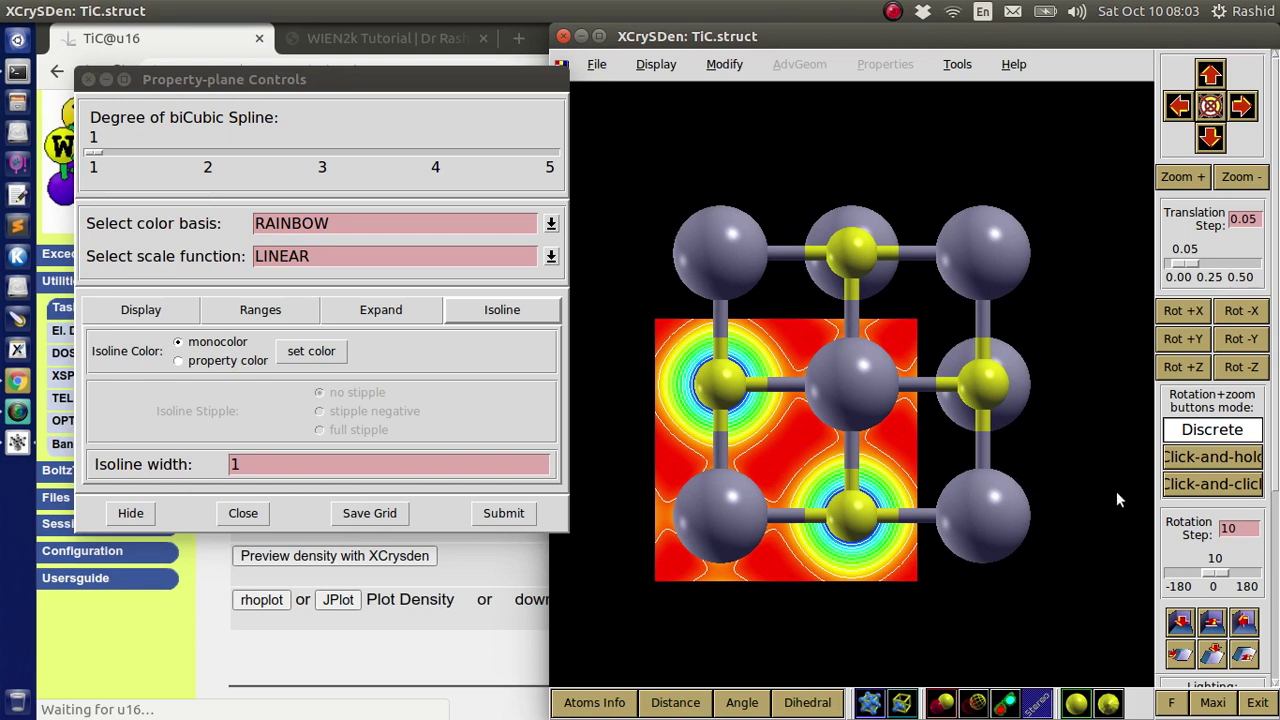
scroll(1195, 440, "down", 3)
left_click(1237, 497)
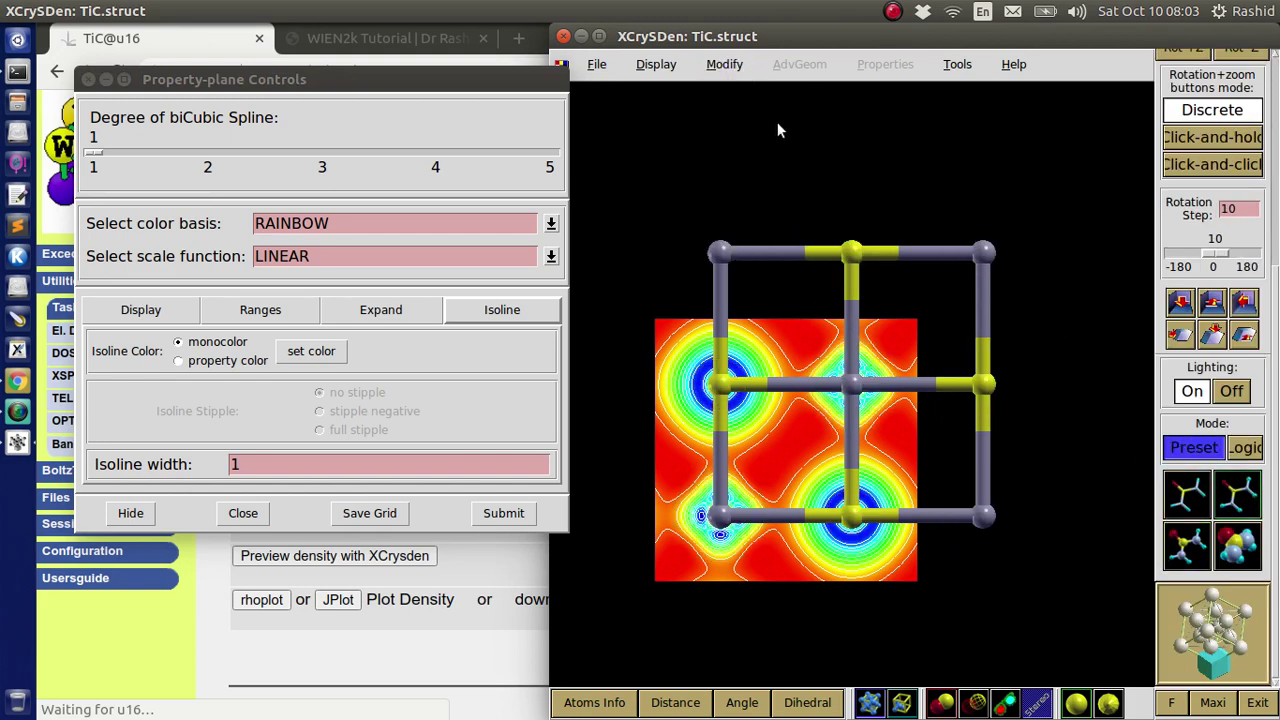
Set the Ball/Stick Ratio to 0 under Modify, update and close
left_click(724, 64)
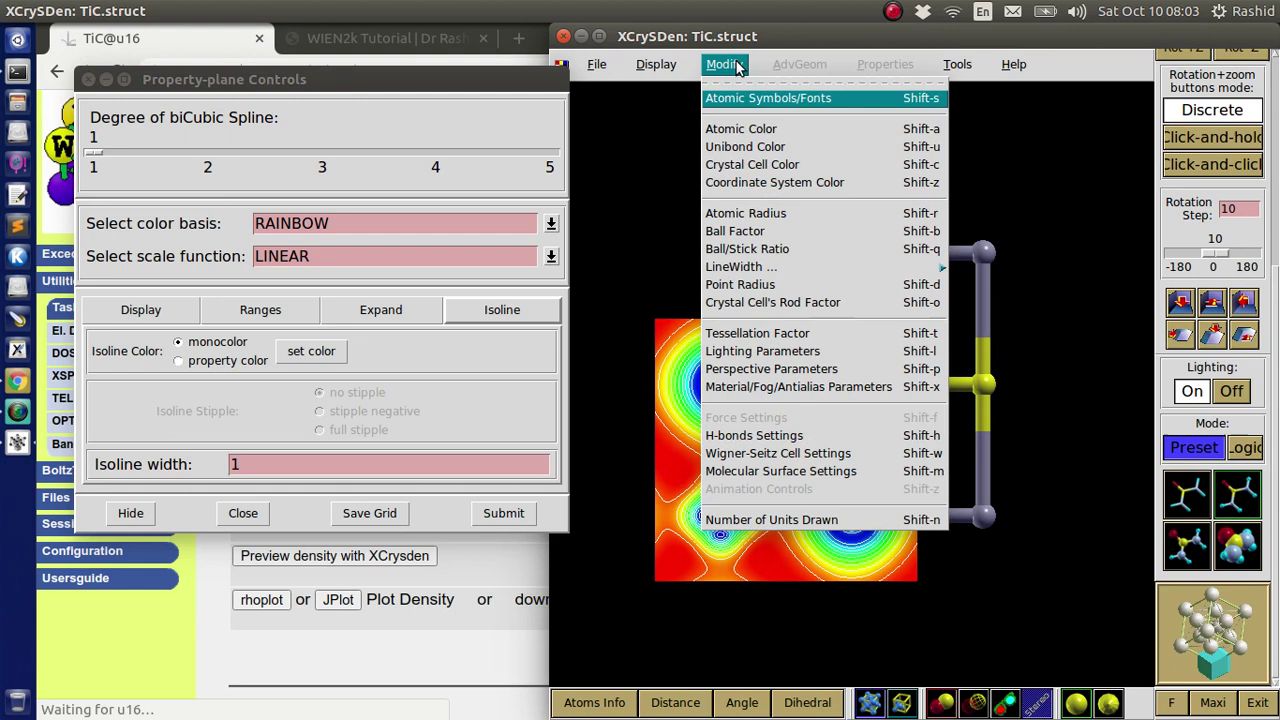
left_click(779, 251)
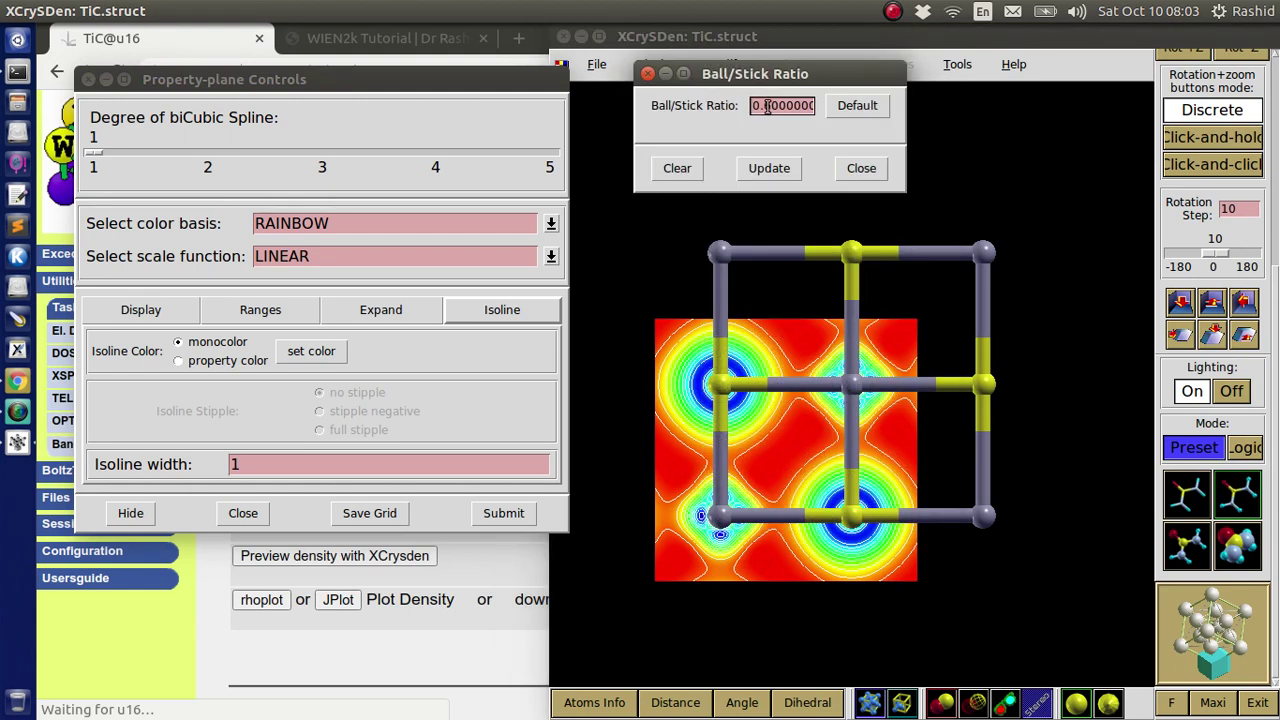
key("BackSpace")
type("0")
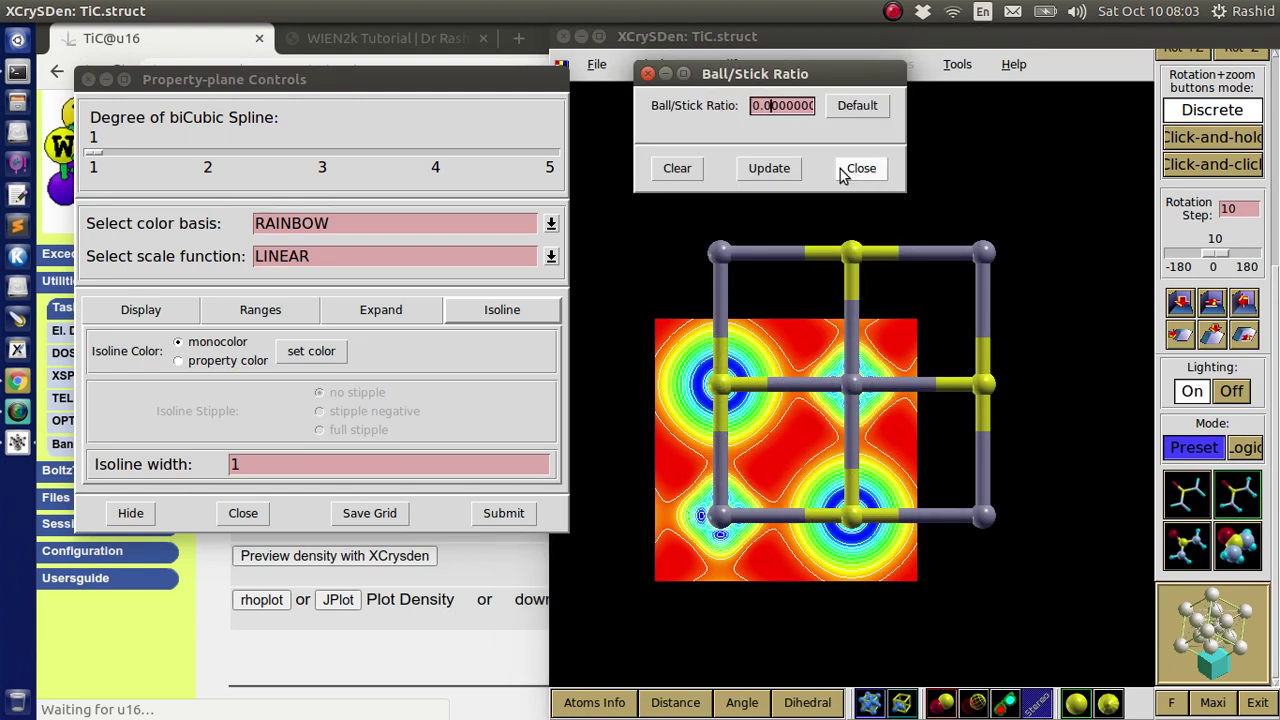
left_click(769, 168)
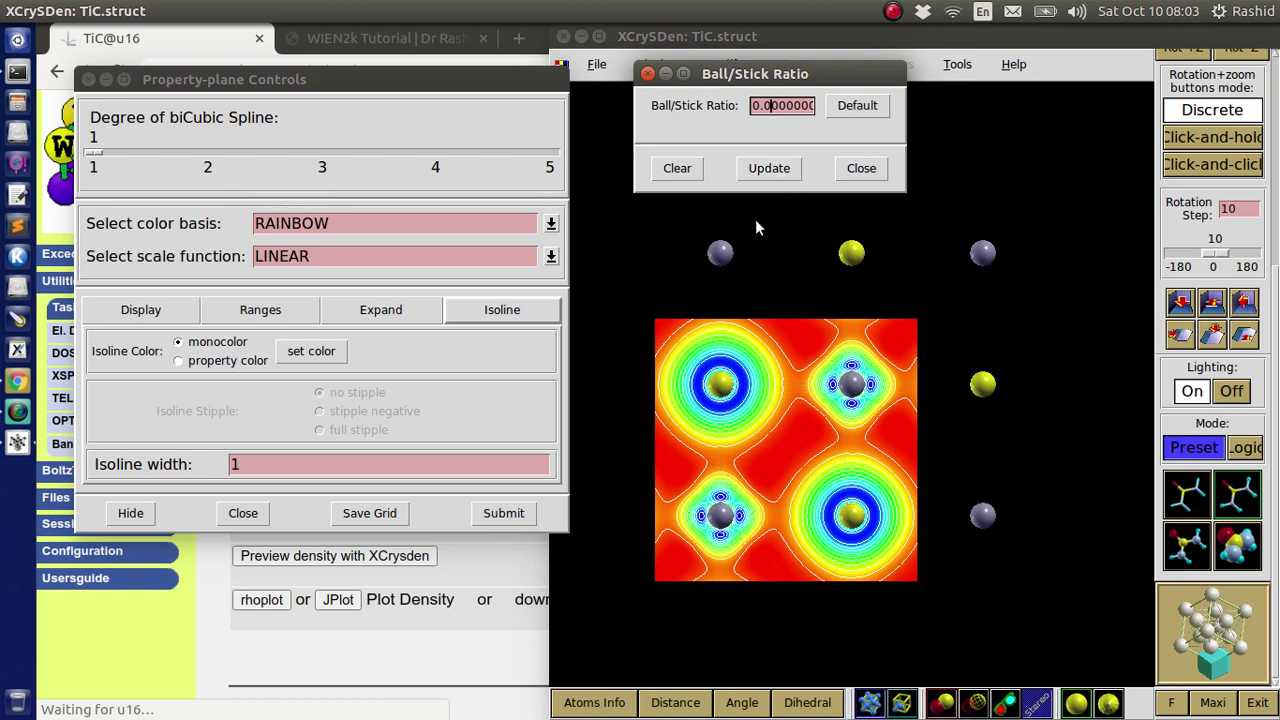
left_click(878, 168)
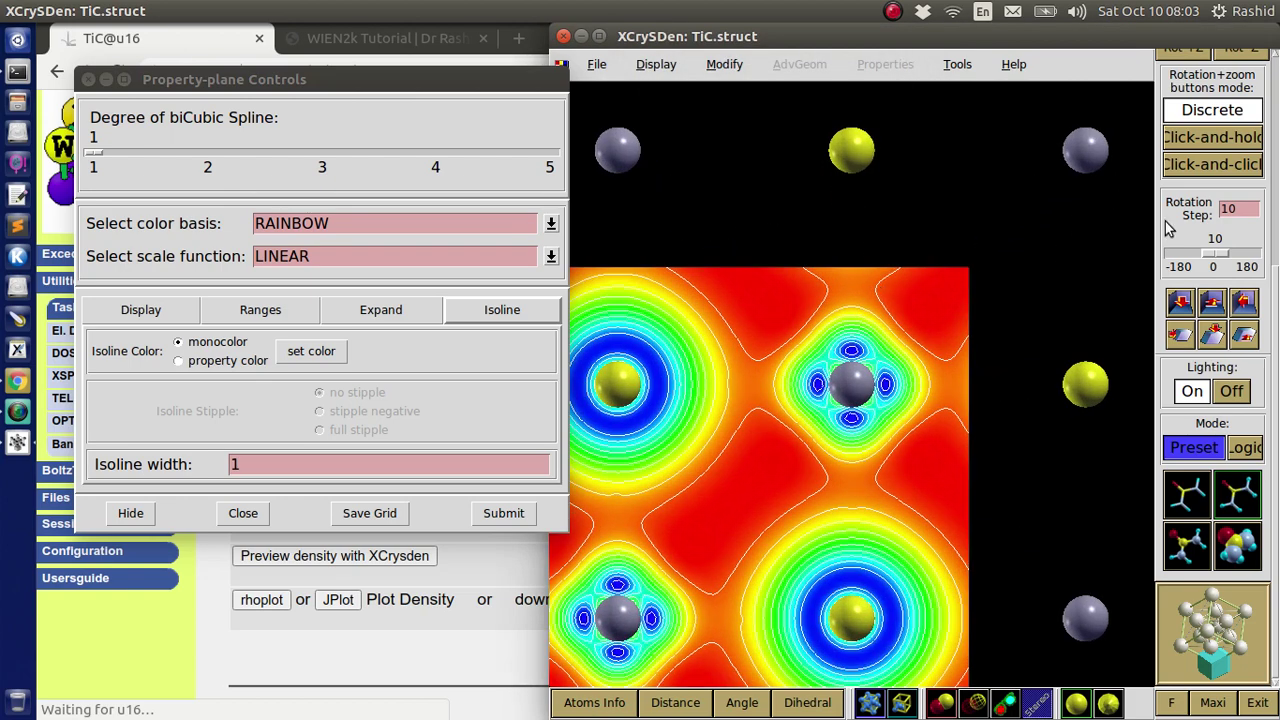
Shift the density plane right and up with the translation arrows until centred
scroll(1170, 228, "up", 5)
left_click(1243, 108)
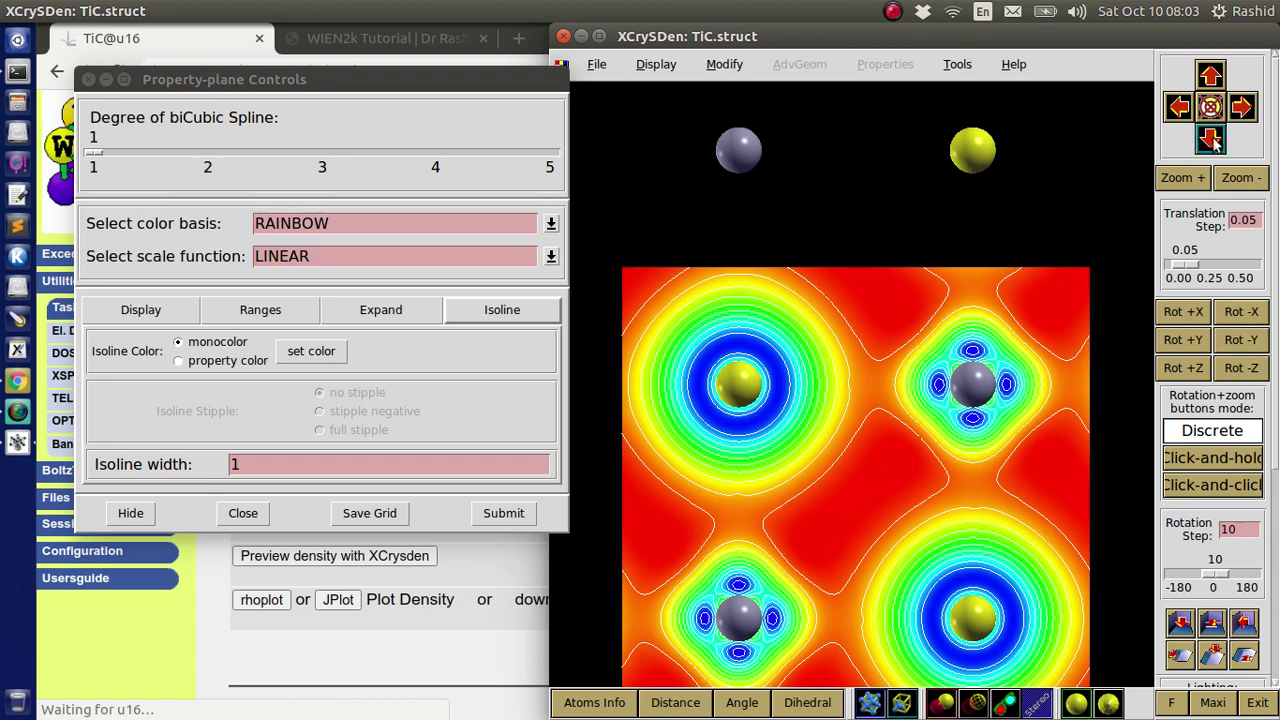
scroll(982, 262, "up", 1)
left_click(1210, 76)
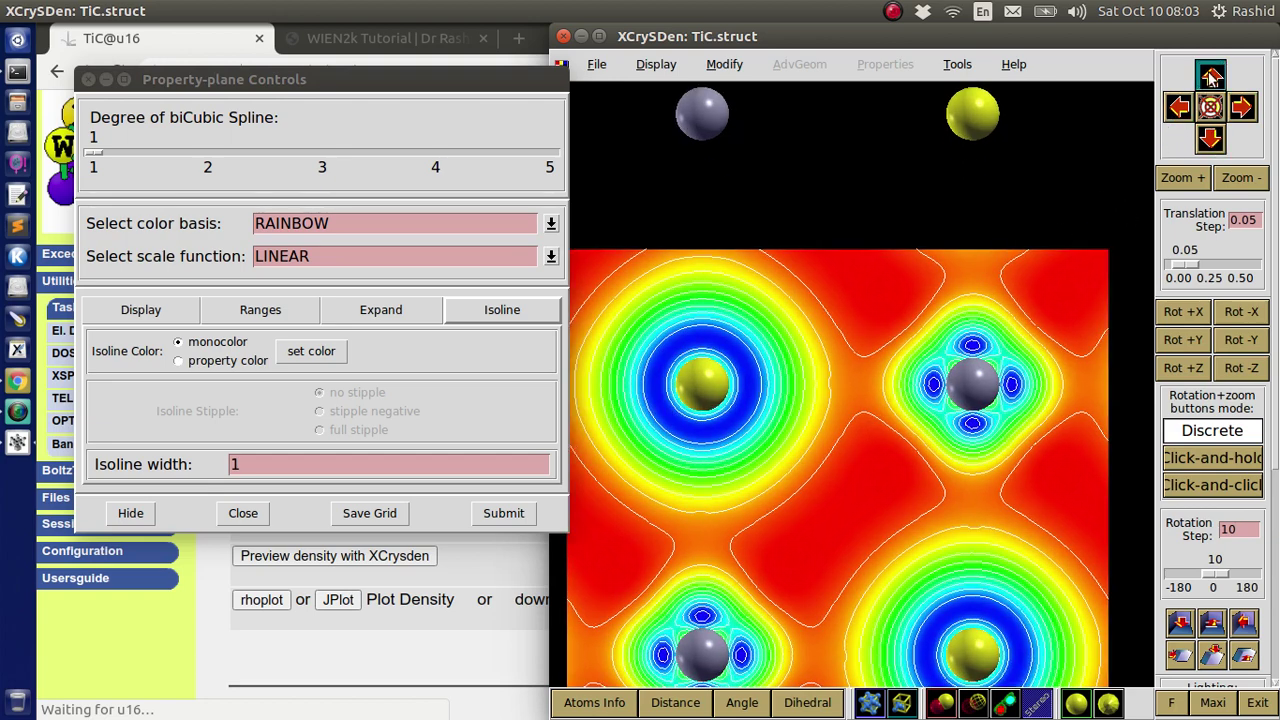
left_click(1243, 108)
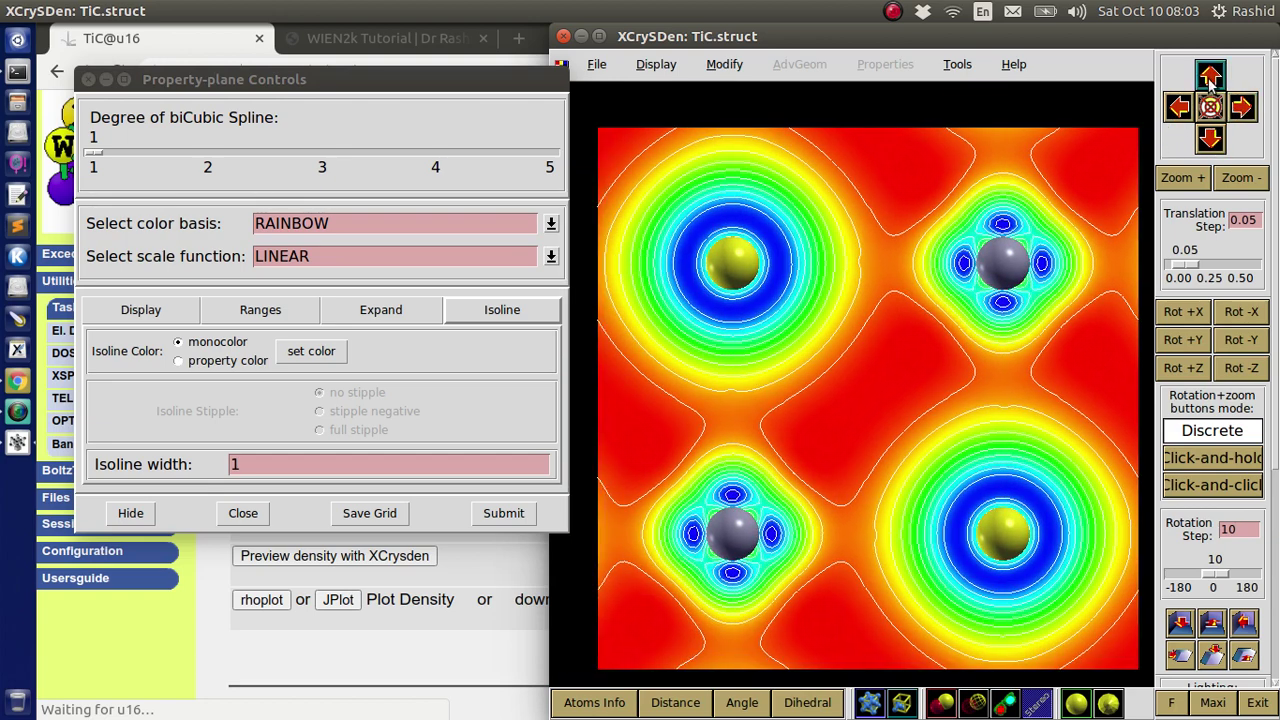
left_click(1210, 76)
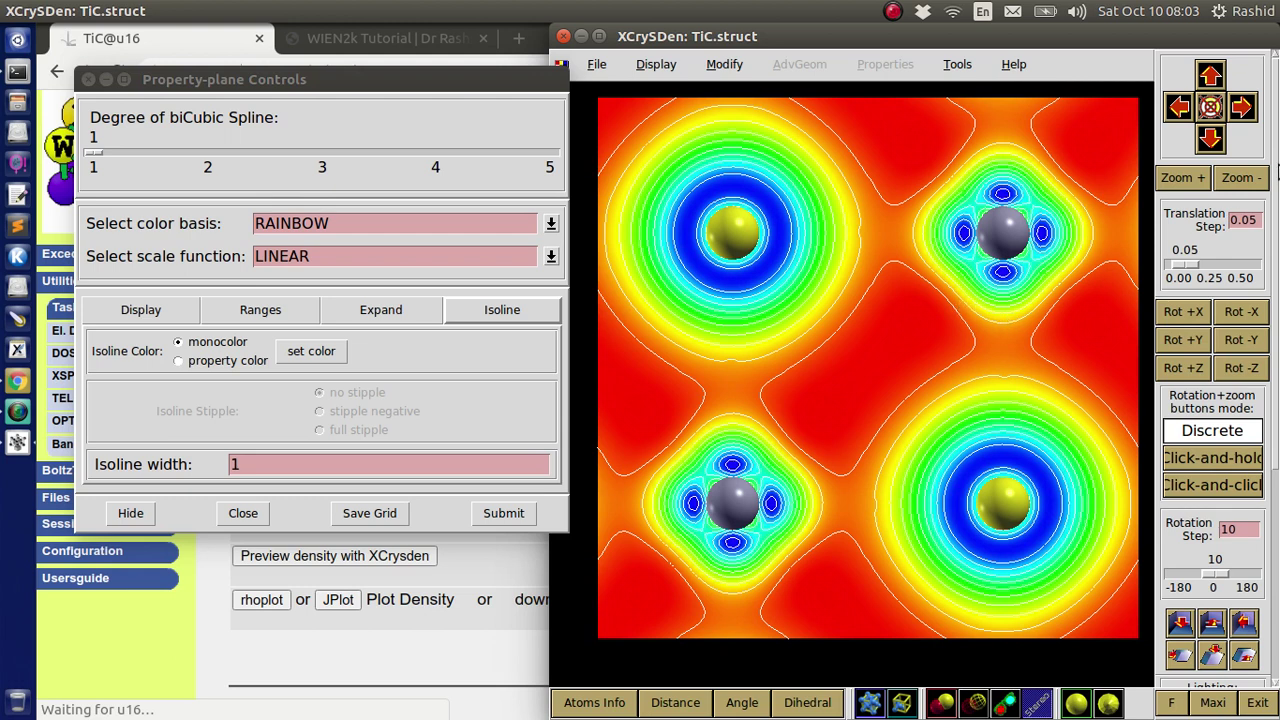